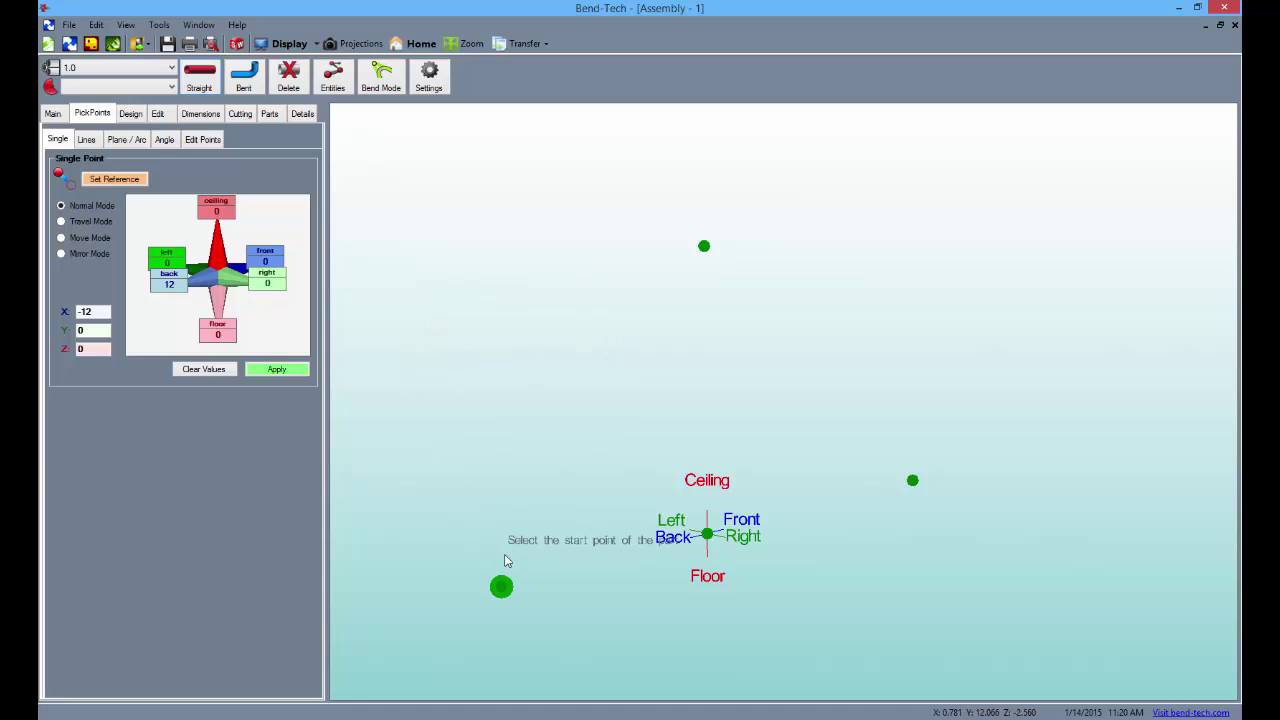
# - Draw two straight tubes: lower-left point to right point, and axis origin up to the upper point
pyautogui.click(501, 587)
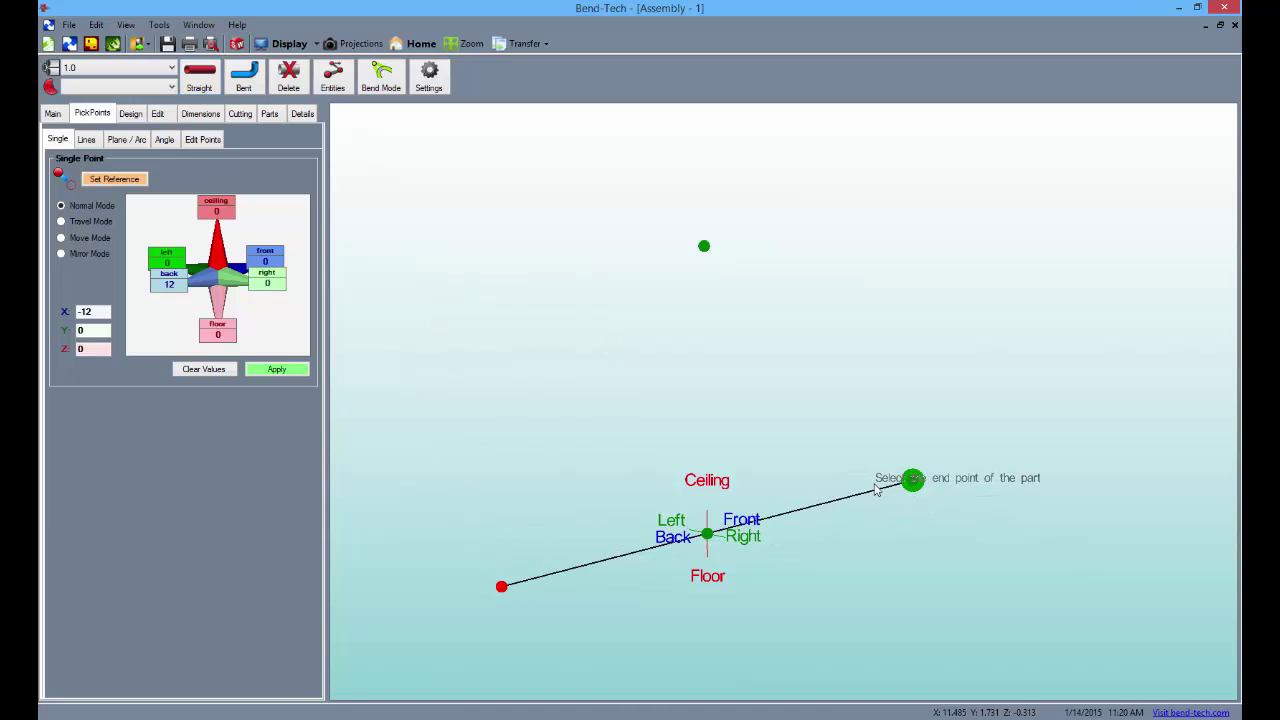
pyautogui.click(912, 480)
pyautogui.click(708, 528)
pyautogui.click(704, 247)
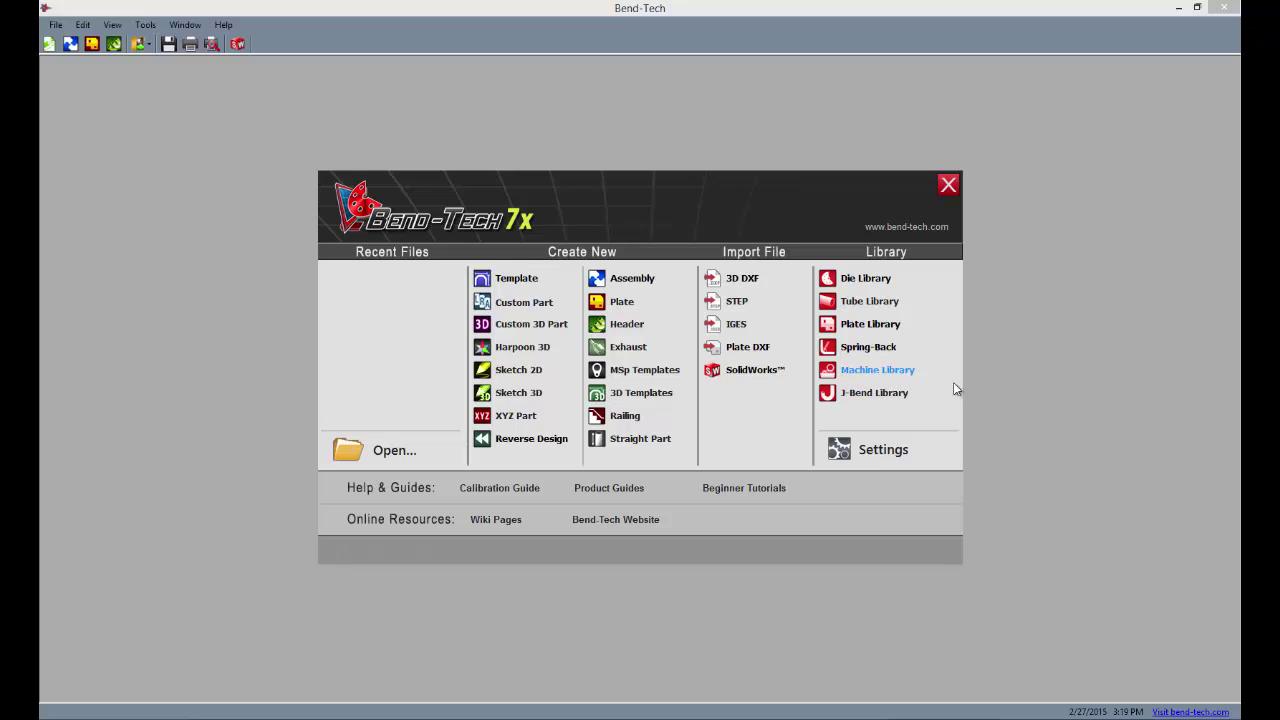
# - Open the Tube / Pipe Library and begin a new material entry
pyautogui.click(869, 301)
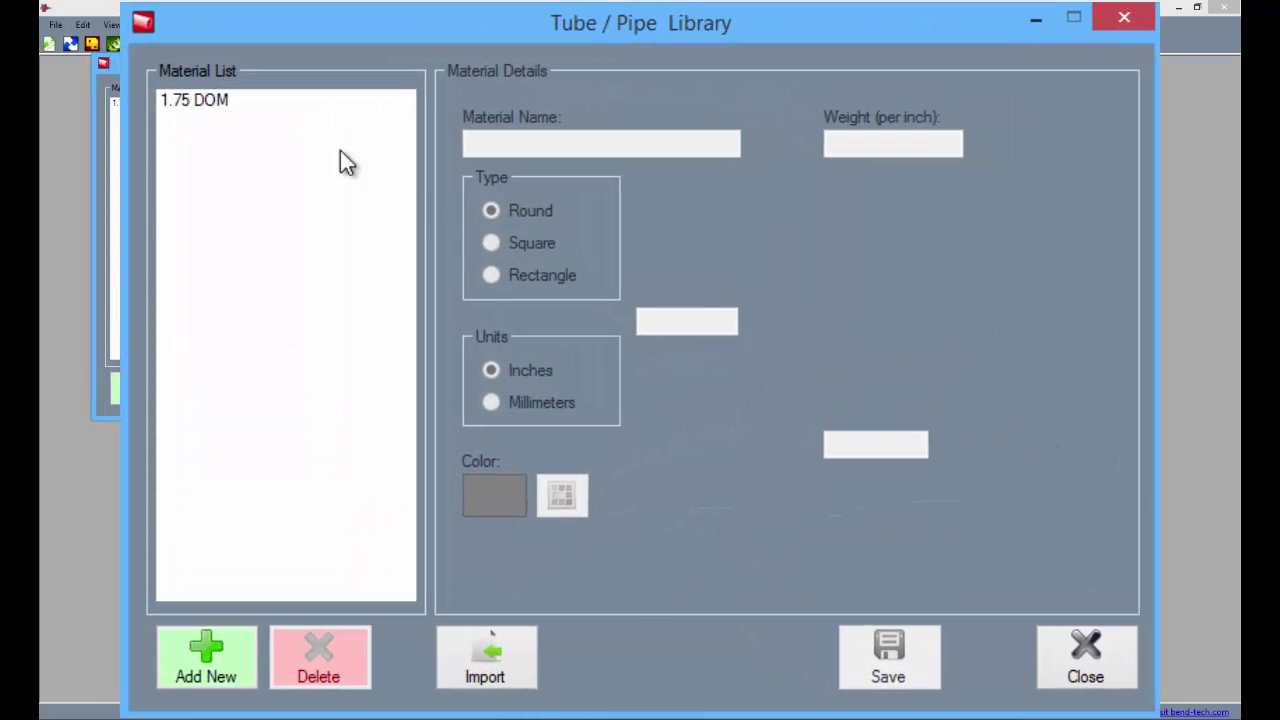
pyautogui.click(216, 670)
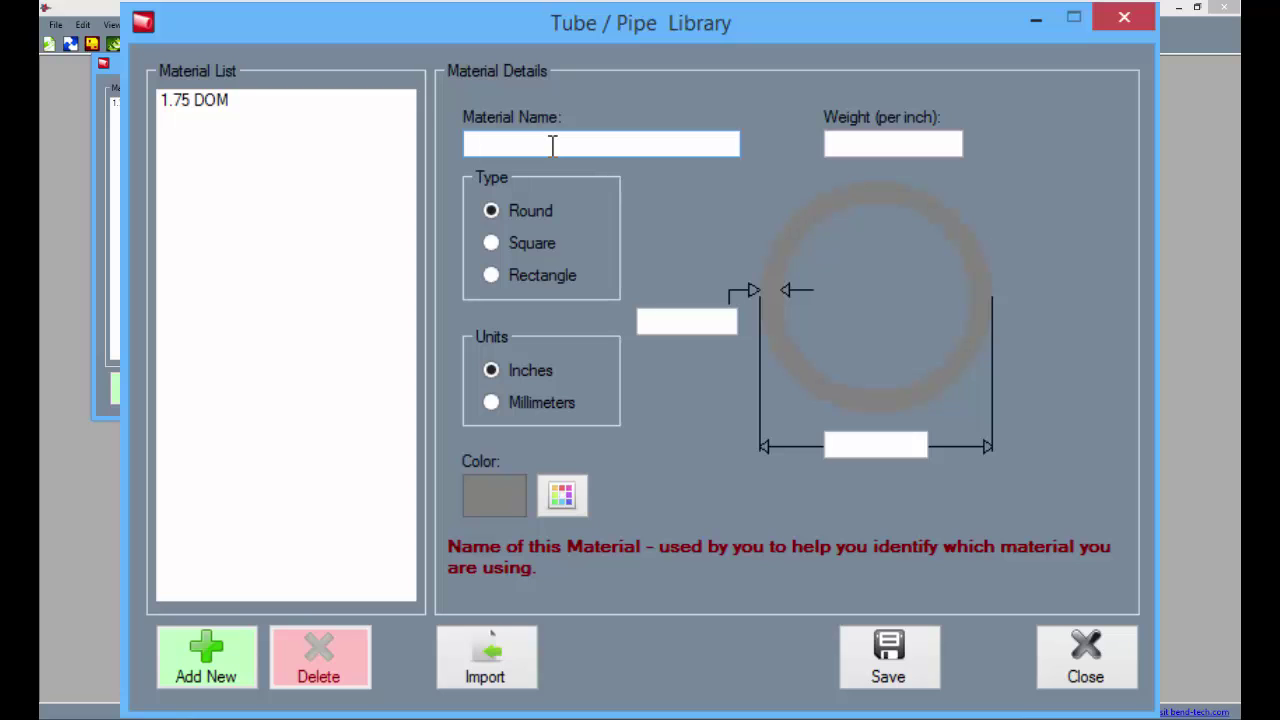
# - Save round tube material '1.5' with .12 wall thickness and 1.5 outside diameter
pyautogui.write('1.5')
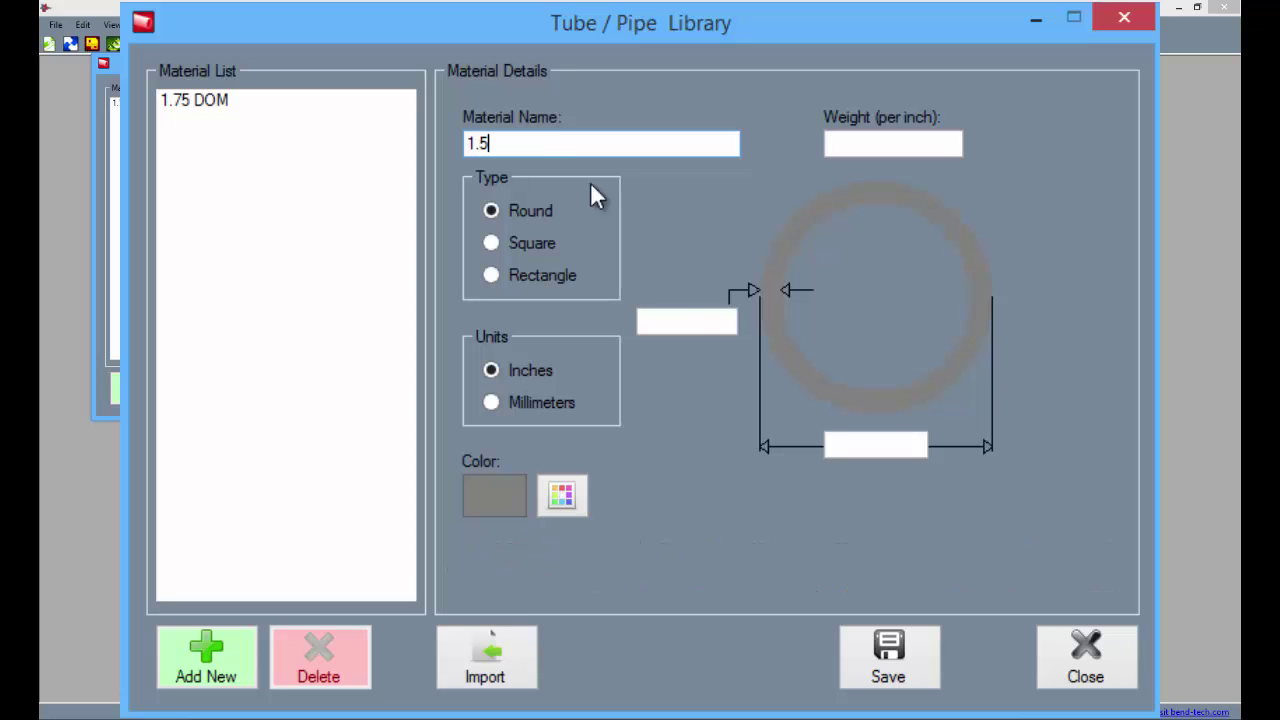
pyautogui.click(695, 320)
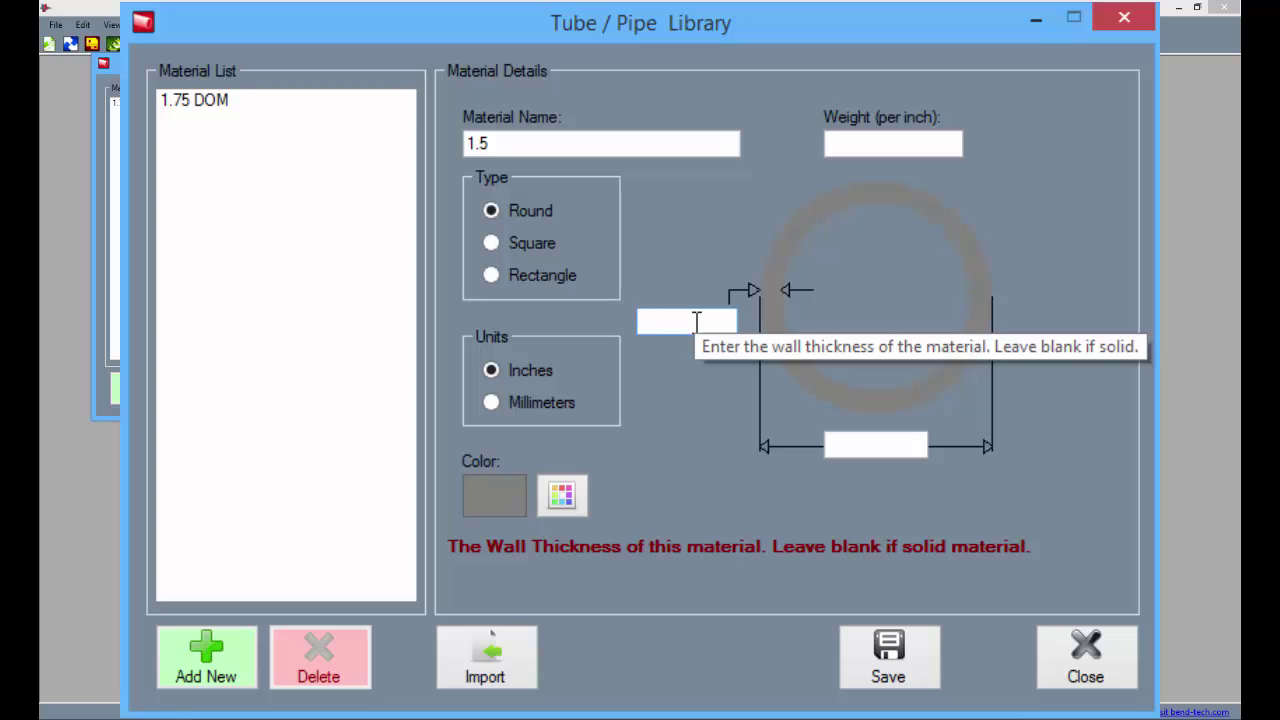
pyautogui.write('.12')
pyautogui.click(877, 443)
pyautogui.write('1.5')
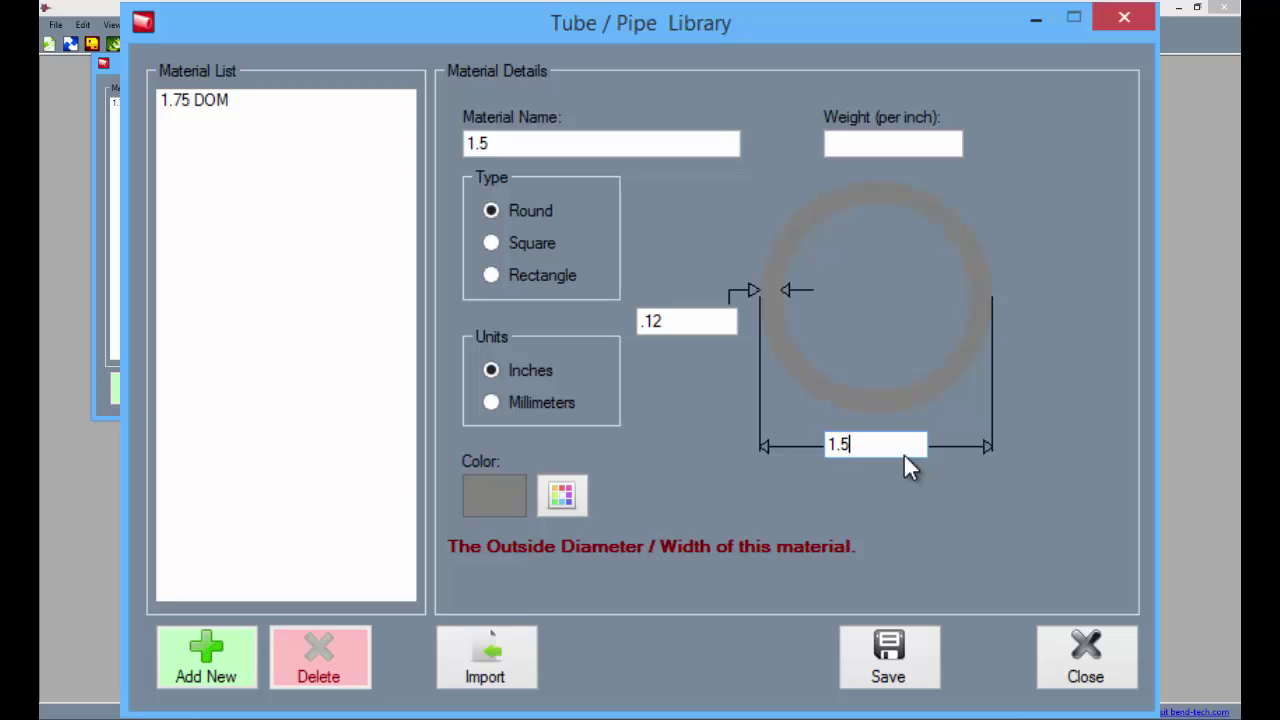
pyautogui.click(886, 662)
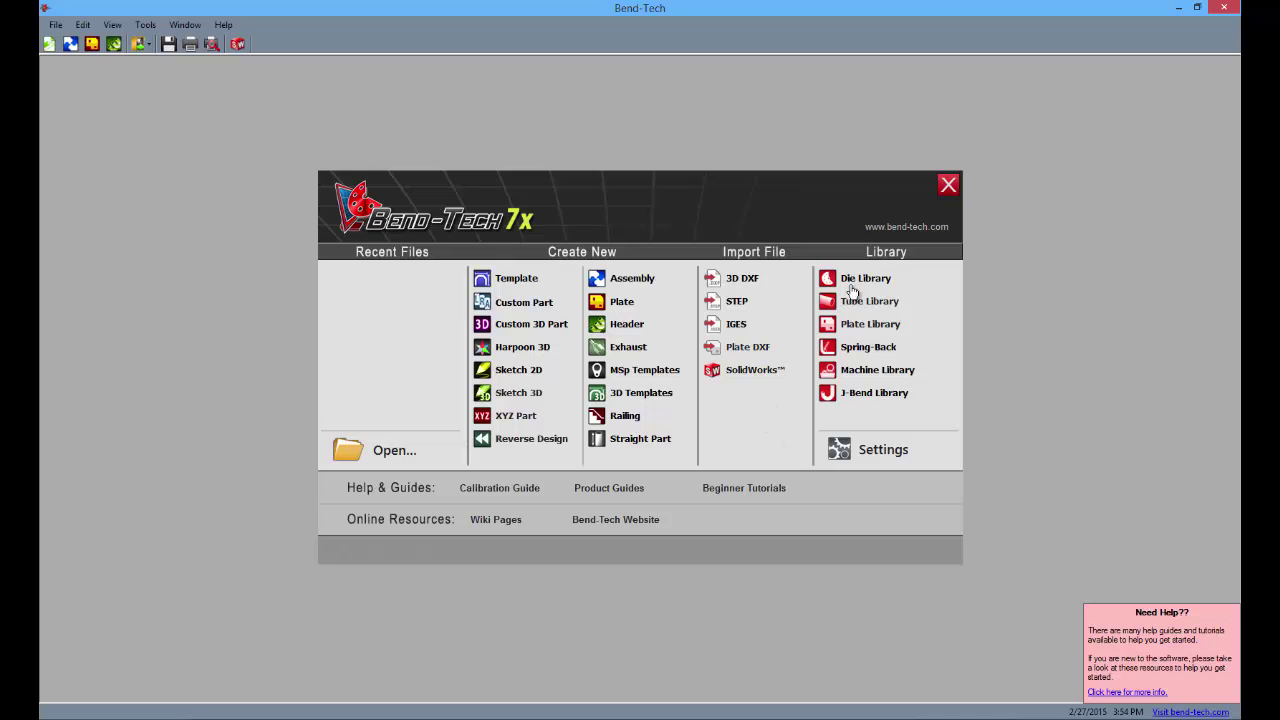
# - Open the Die Library listing the existing 4.0 die
pyautogui.click(862, 281)
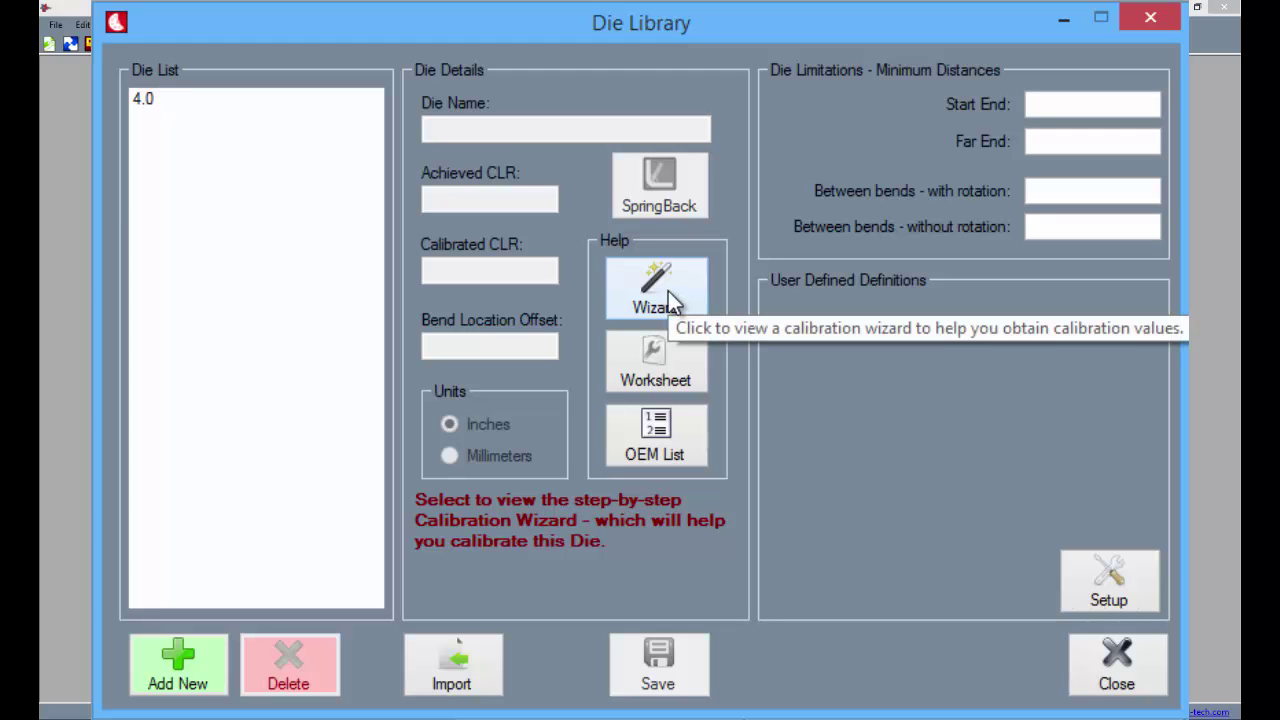
# - Launch the Die Calibration Wizard and select Any Rotary Draw Bender as the bender model
pyautogui.click(668, 291)
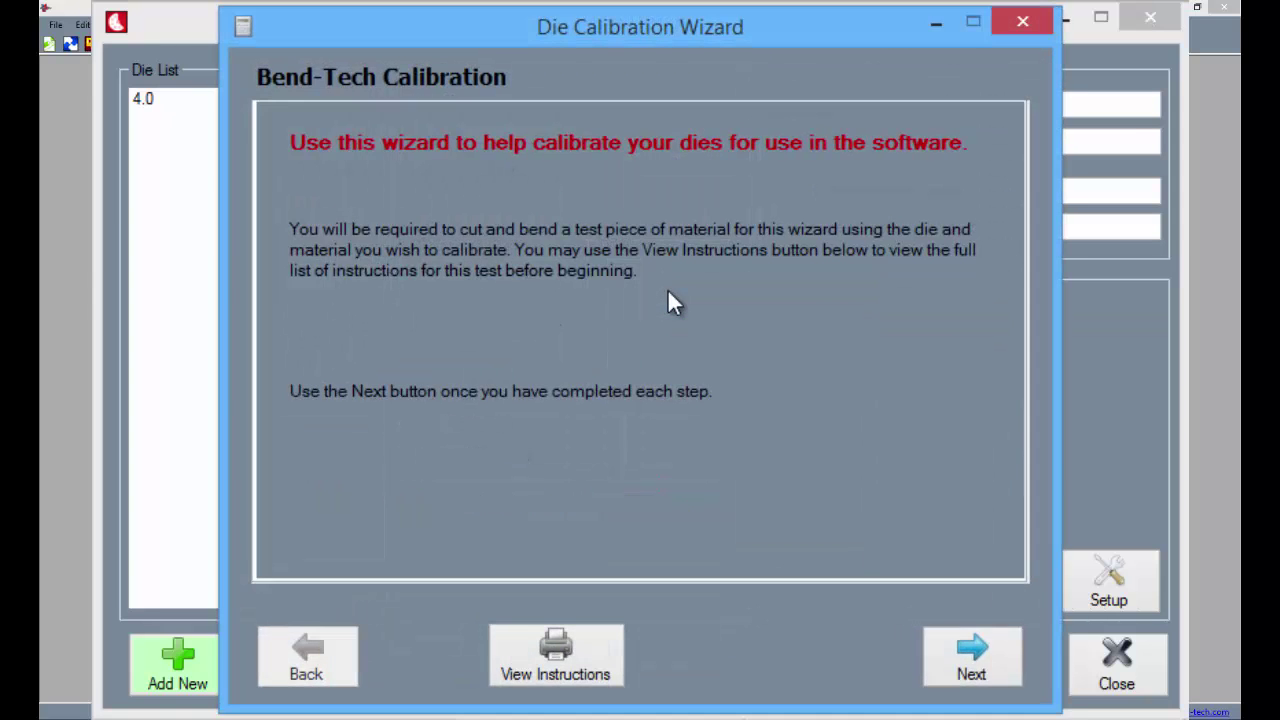
pyautogui.click(960, 661)
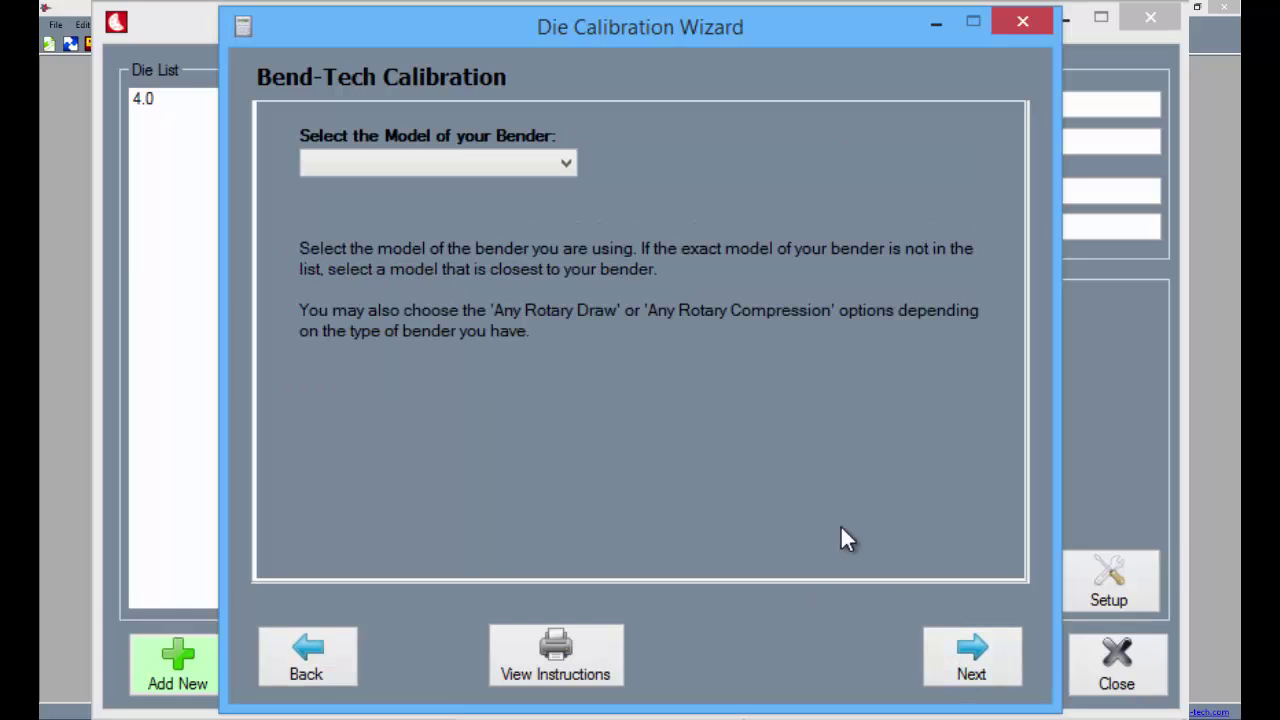
pyautogui.click(568, 168)
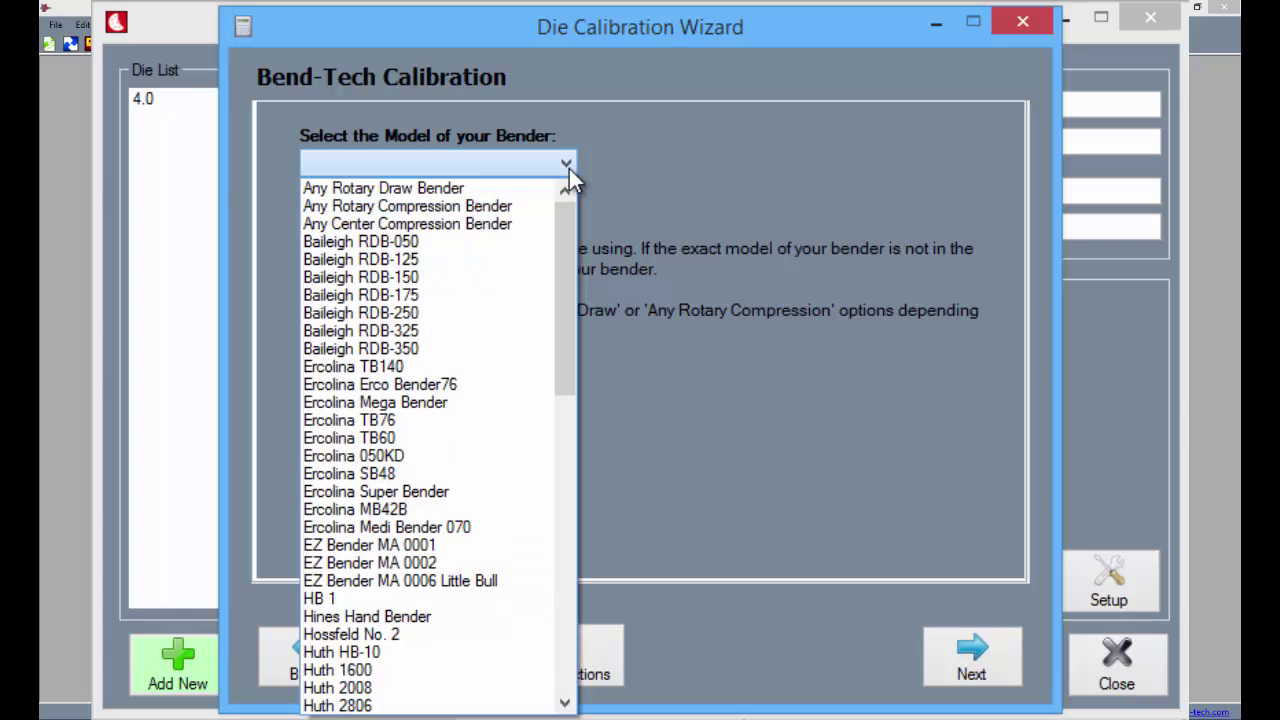
pyautogui.click(484, 190)
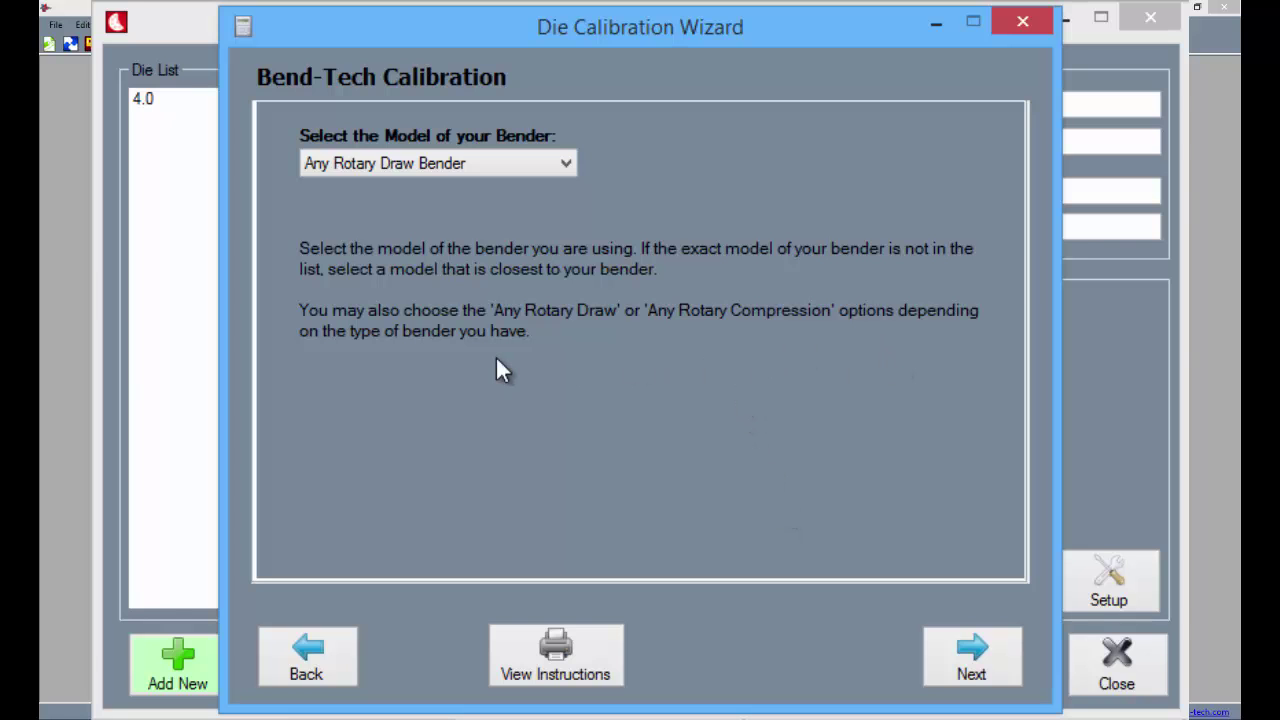
pyautogui.click(944, 640)
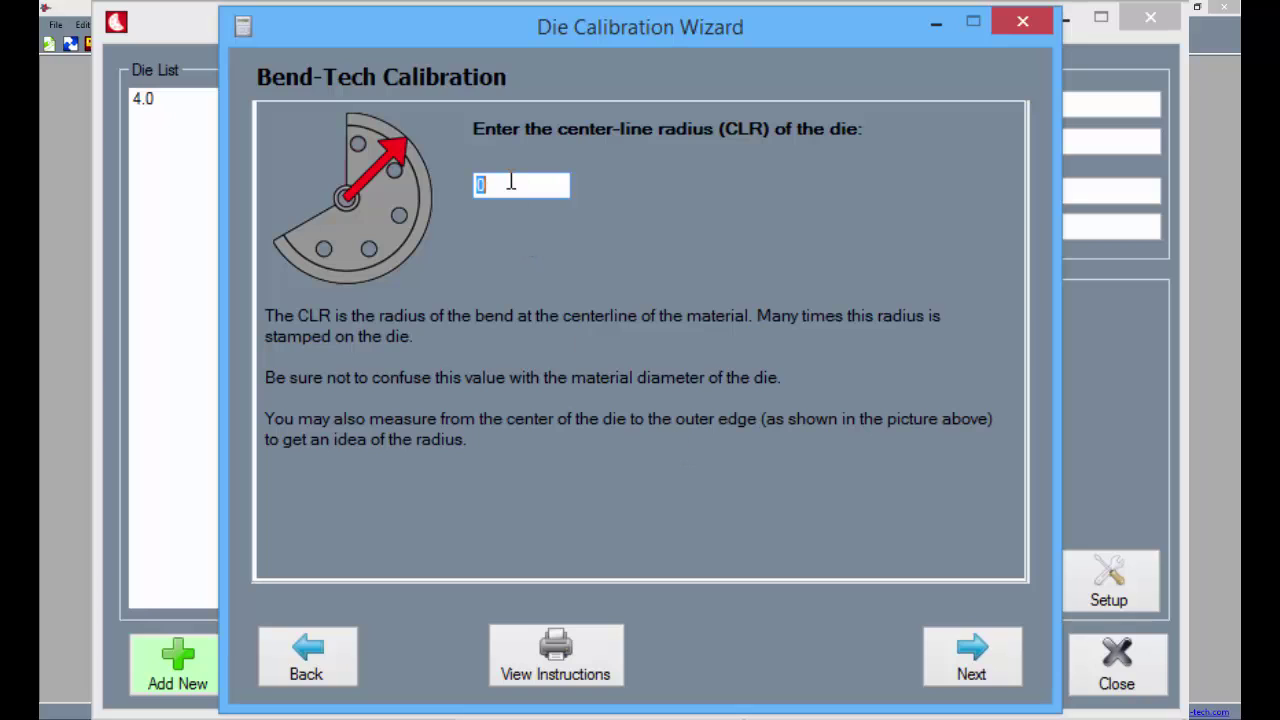
# - Enter test-bend values: centre-line radius 6, outside diameter 75, cut length 30, marking distance 3
pyautogui.write('6')
pyautogui.click(971, 655)
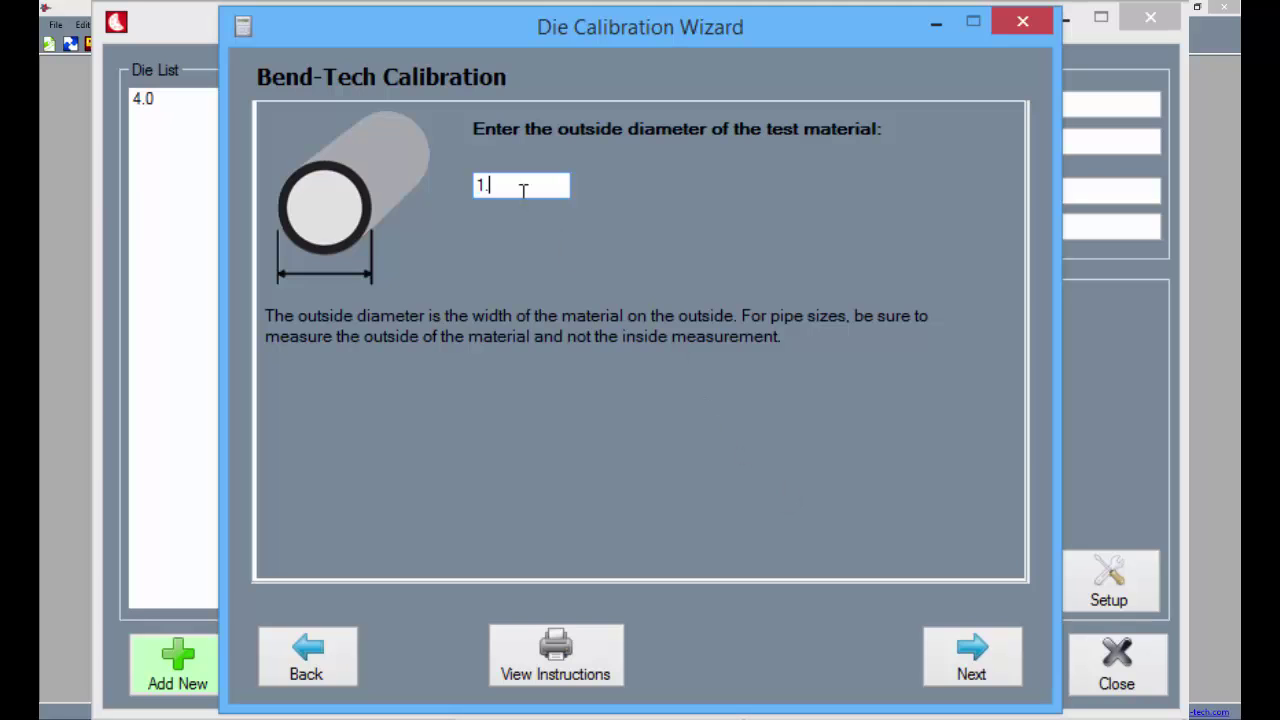
pyautogui.write('75')
pyautogui.click(958, 665)
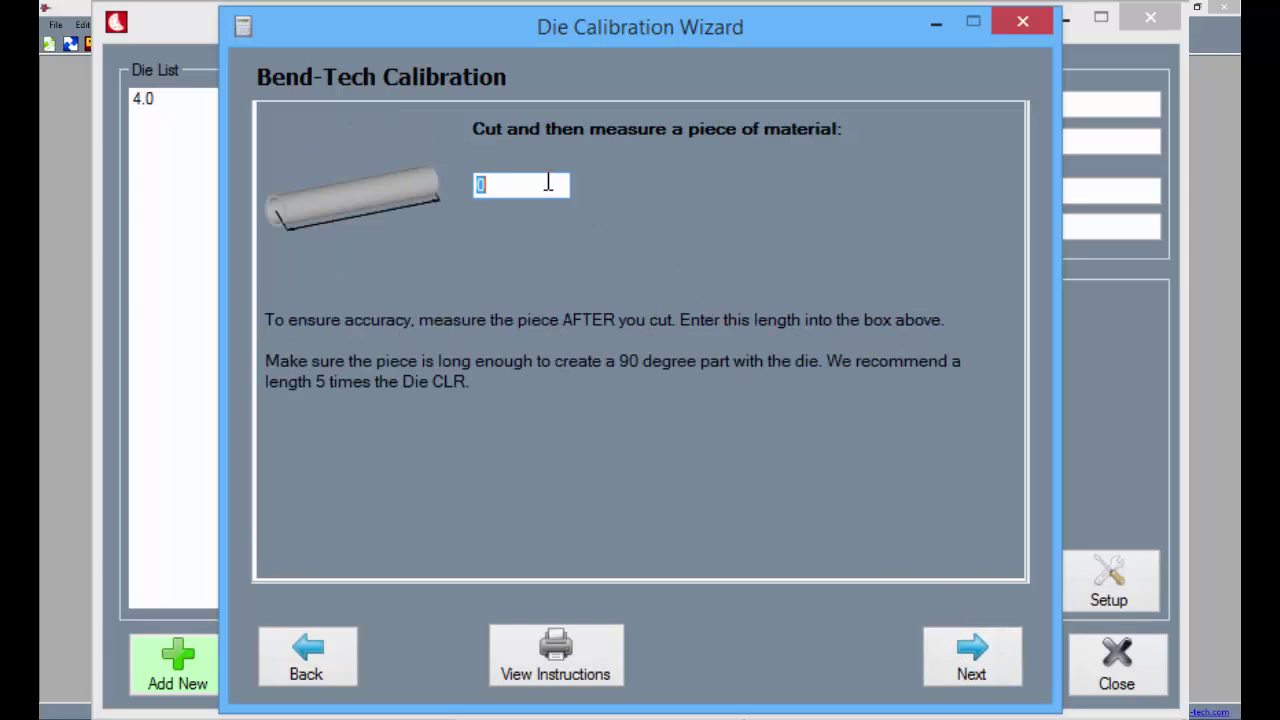
pyautogui.write('30')
pyautogui.click(968, 656)
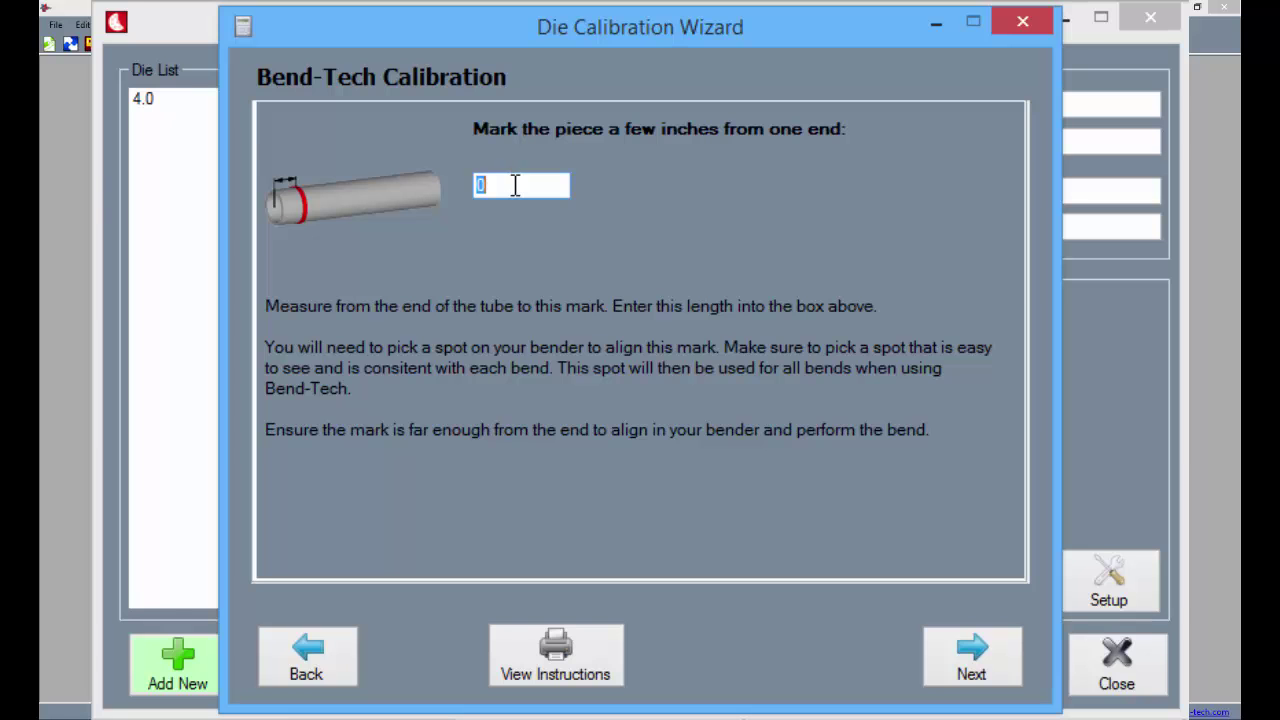
pyautogui.write('3')
pyautogui.click(971, 663)
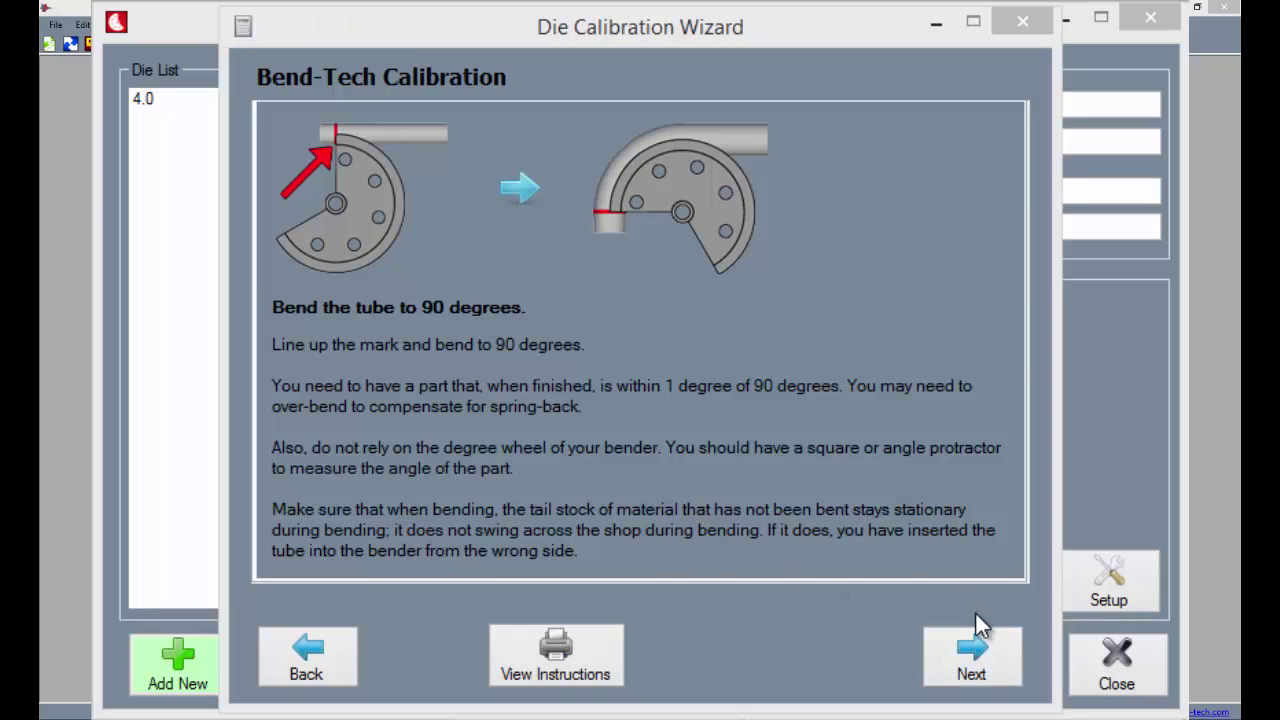
# - Record the measured leg heights after the 90-degree bend: 10.5 and 24.125
pyautogui.click(980, 672)
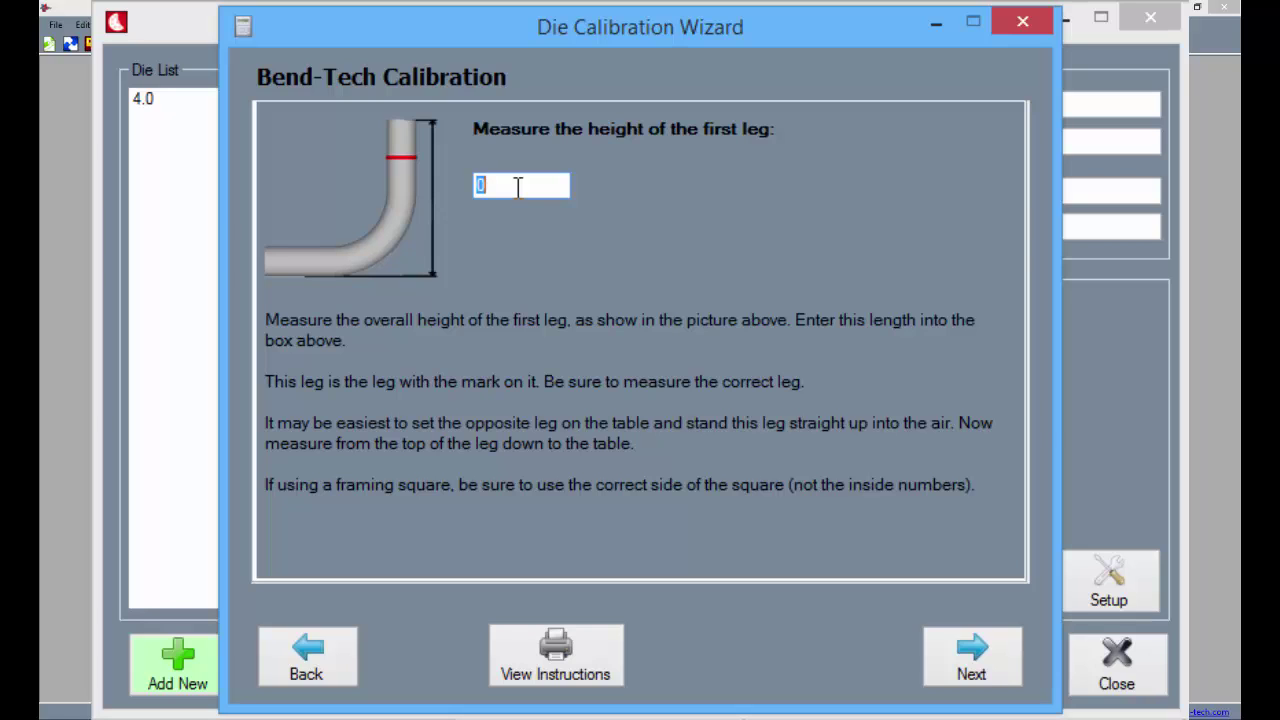
pyautogui.write('10.5')
pyautogui.click(966, 672)
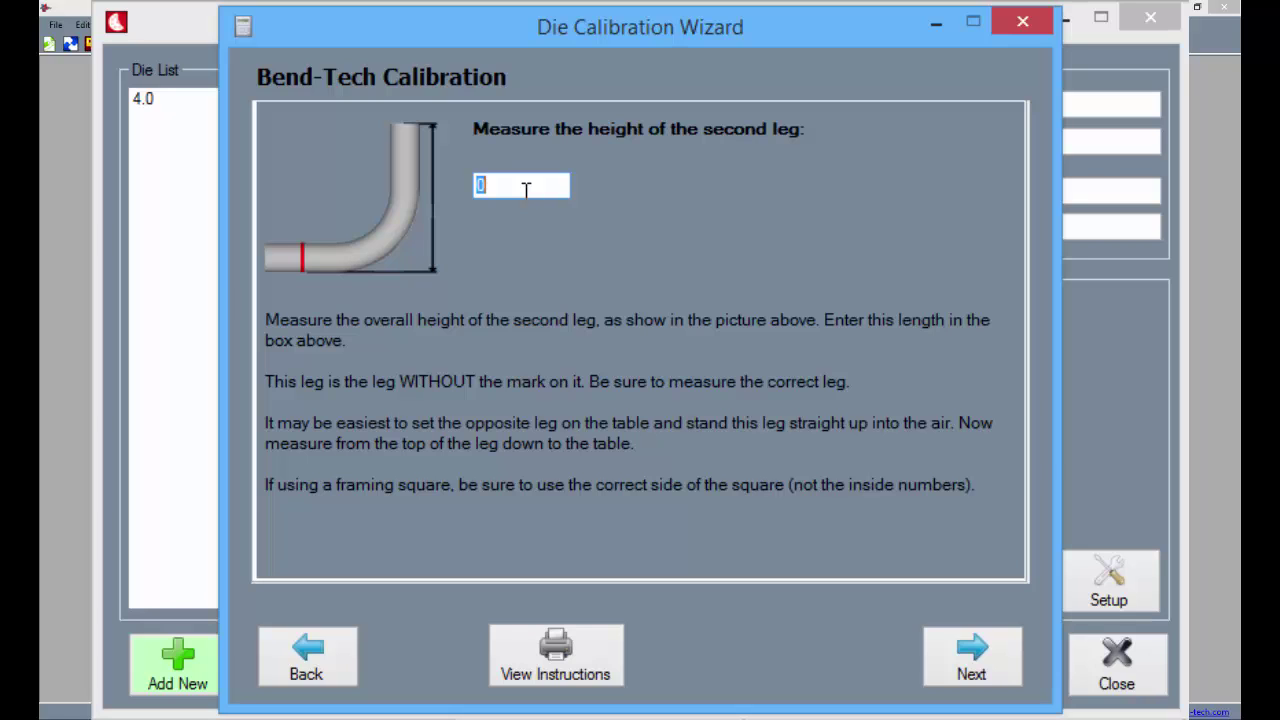
pyautogui.write('24.125')
# - Calculate the calibration results and add them as a new die named 6.00X1.75MS
pyautogui.click(971, 668)
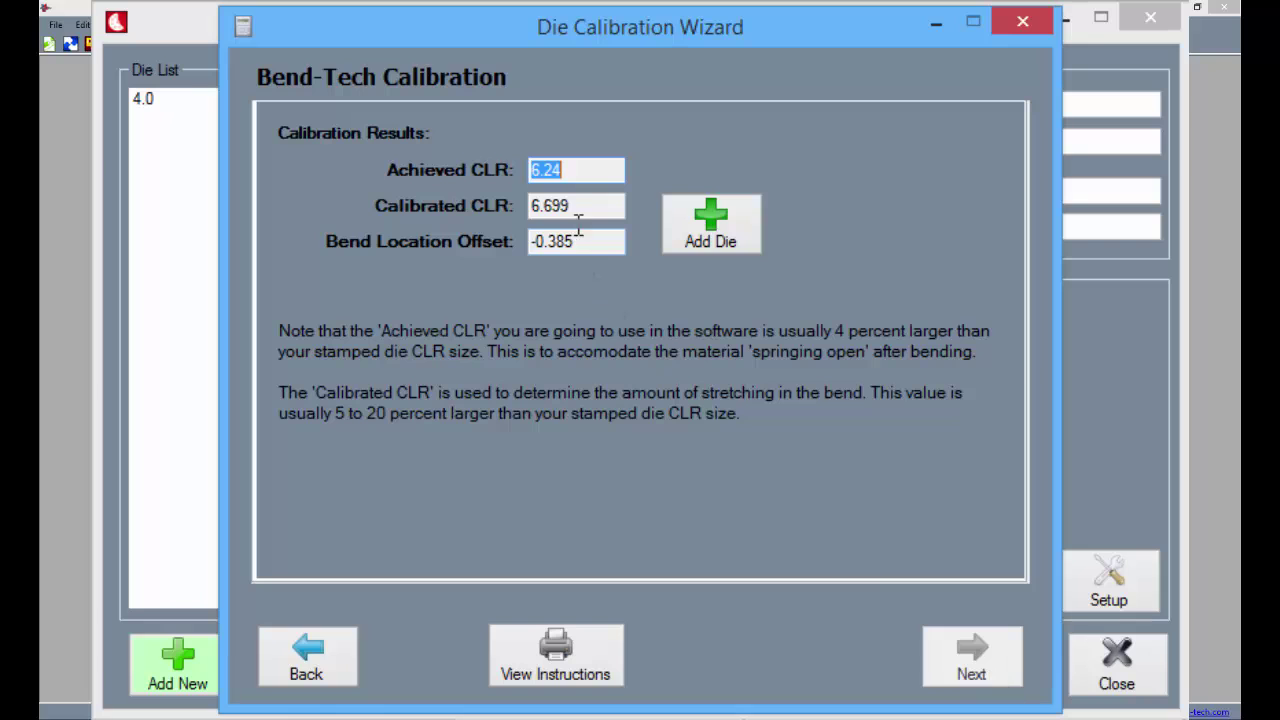
pyautogui.click(572, 172)
pyautogui.click(583, 205)
pyautogui.press('Tab')
pyautogui.click(712, 236)
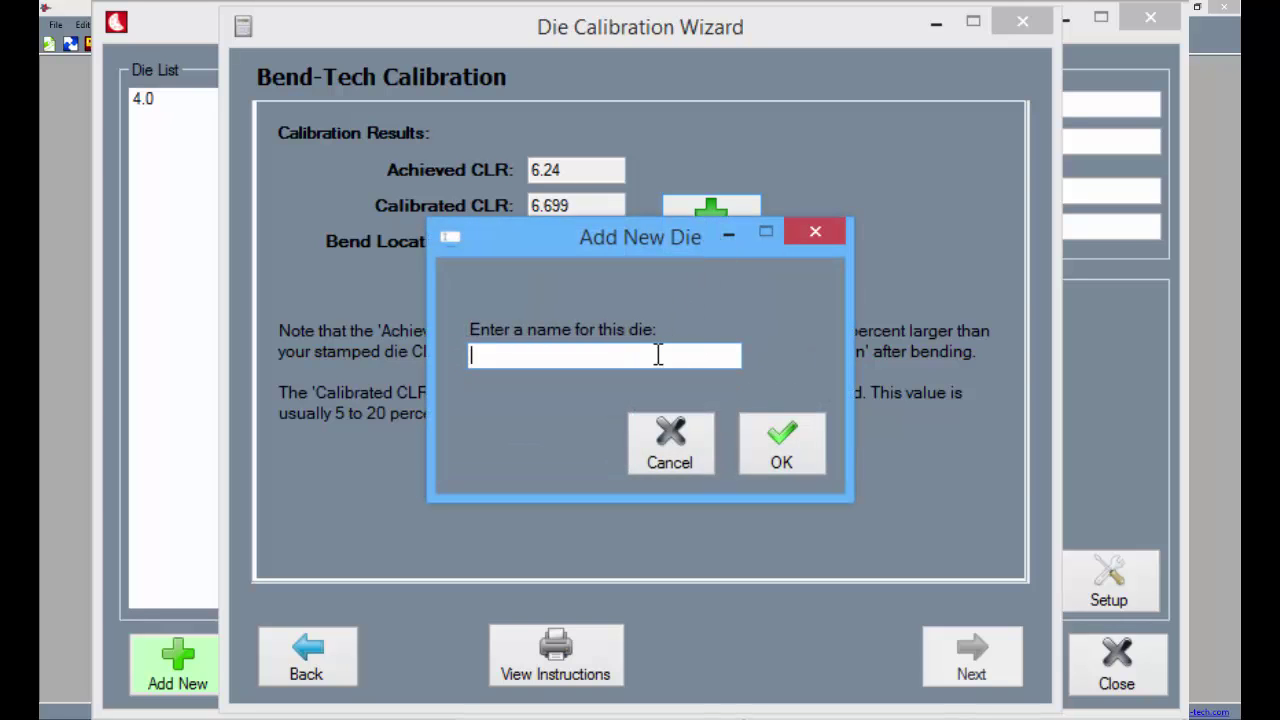
pyautogui.write('6.00X1.75MS')
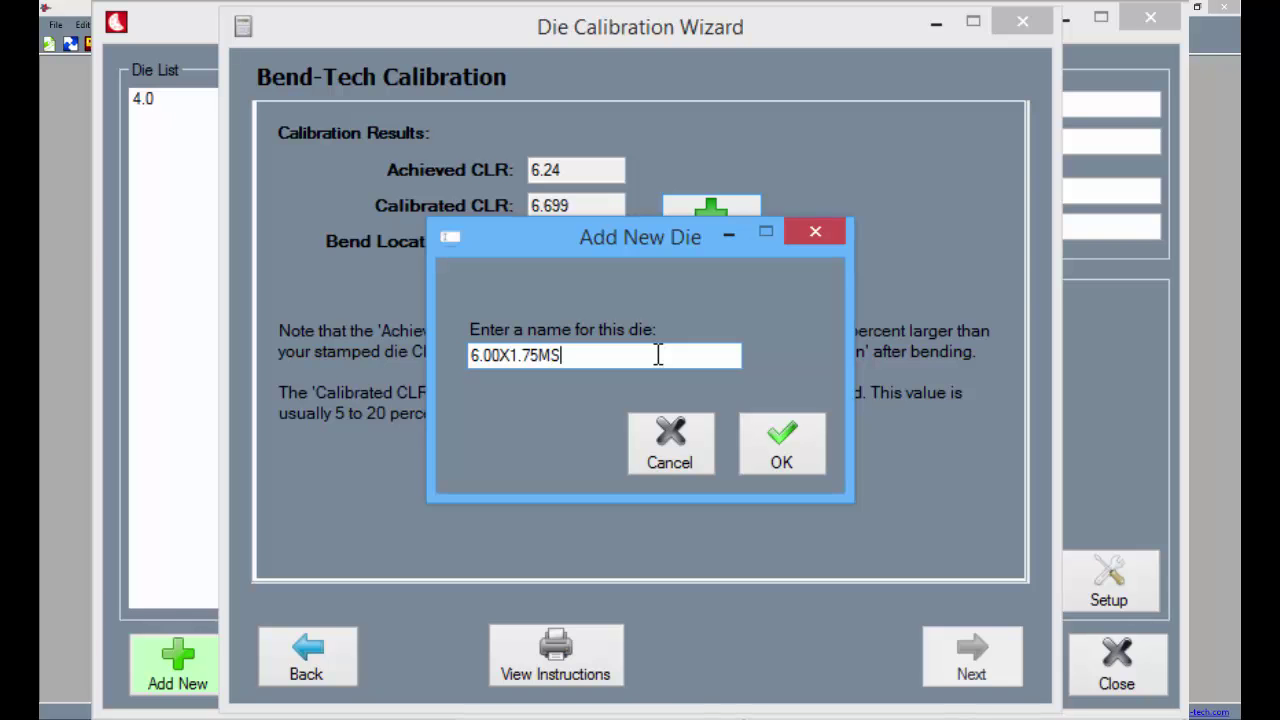
pyautogui.click(780, 462)
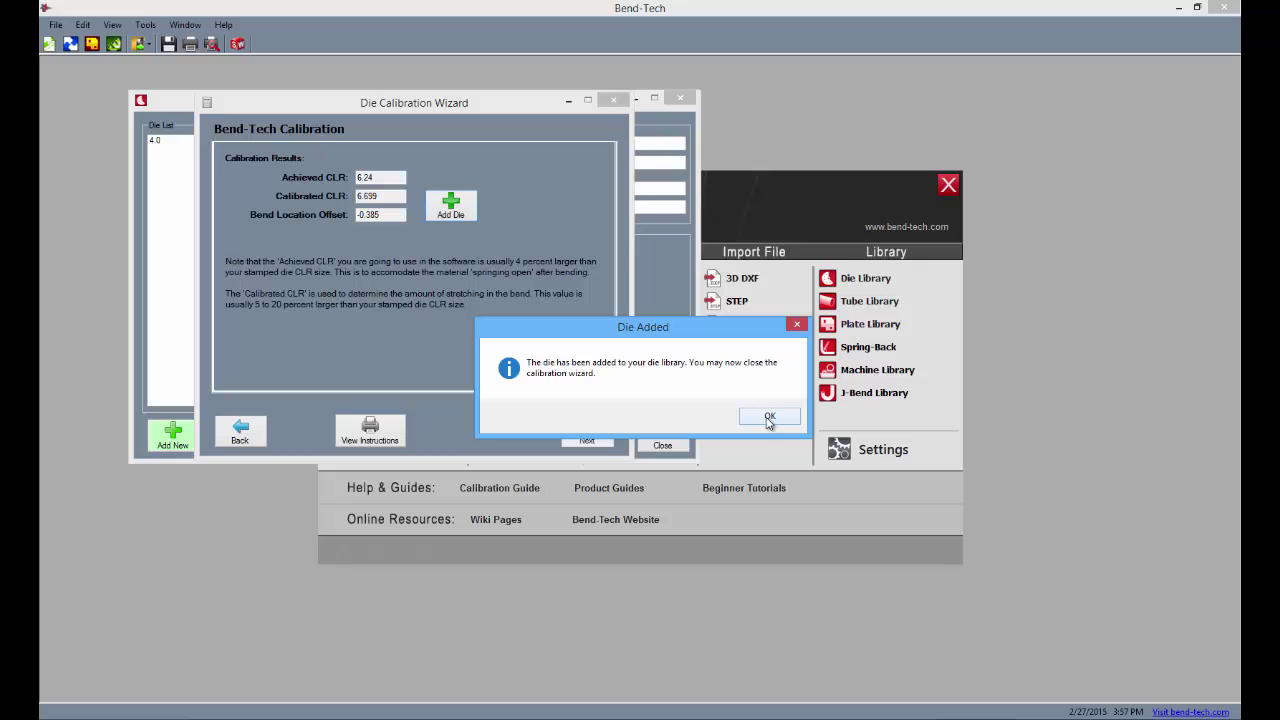
# - Dismiss Die Added, exit the wizard, check die 6.00X1.75MS, and close the Die Library
pyautogui.click(769, 418)
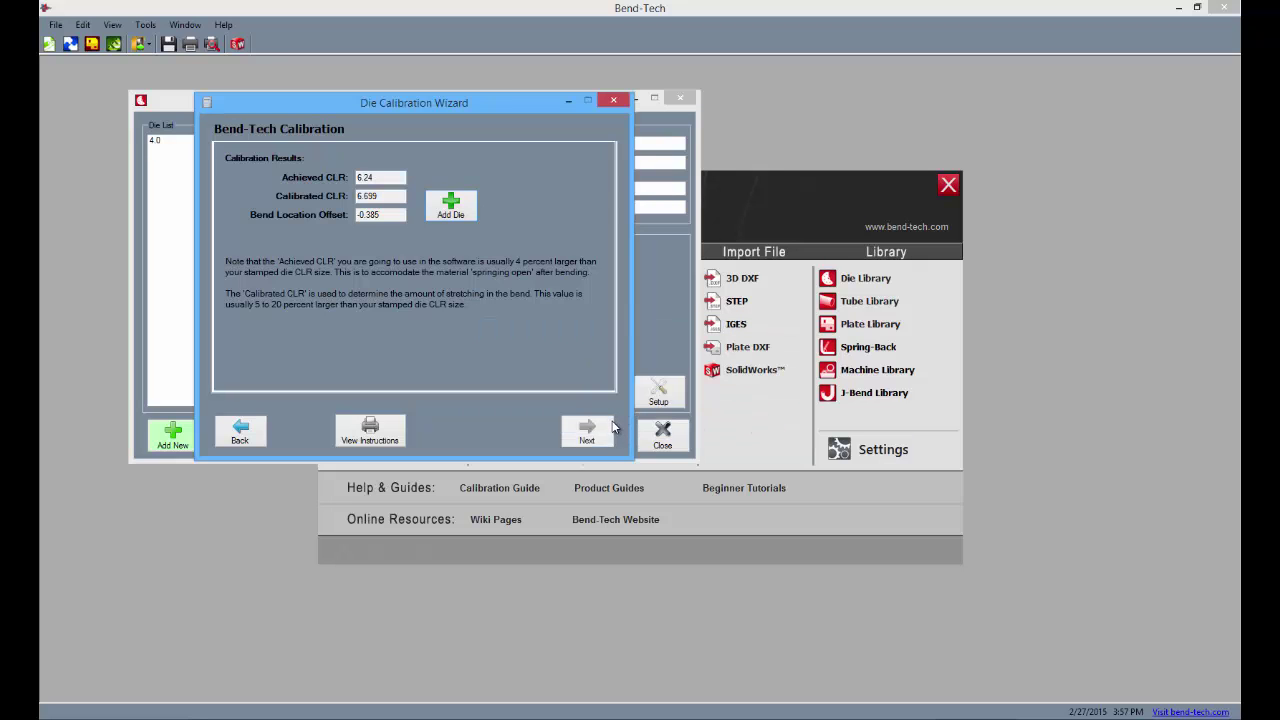
pyautogui.click(614, 101)
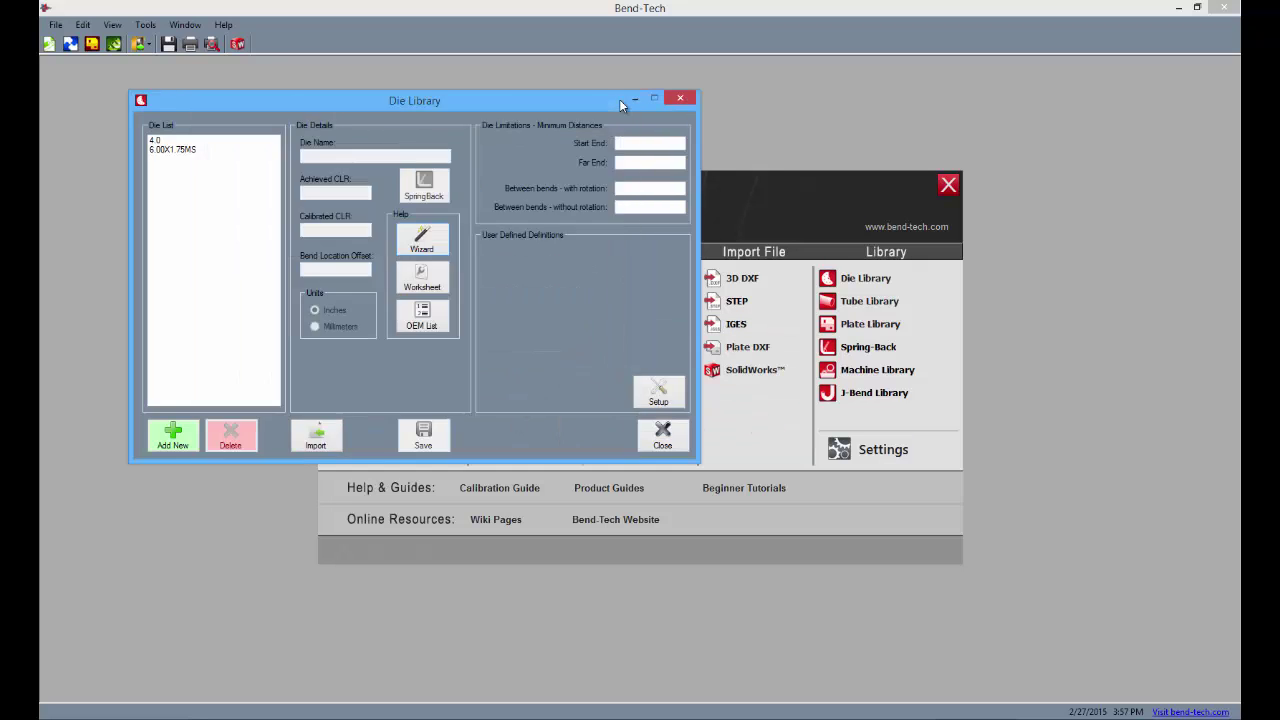
pyautogui.click(172, 112)
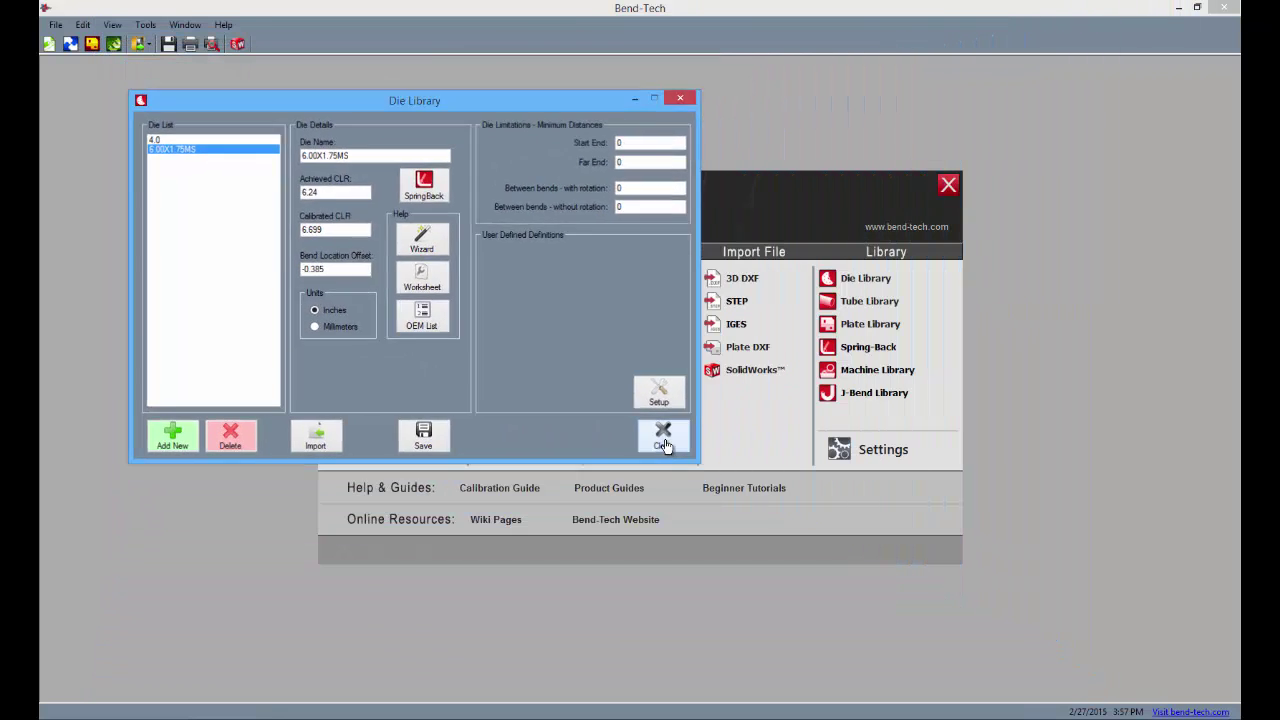
pyautogui.click(1120, 680)
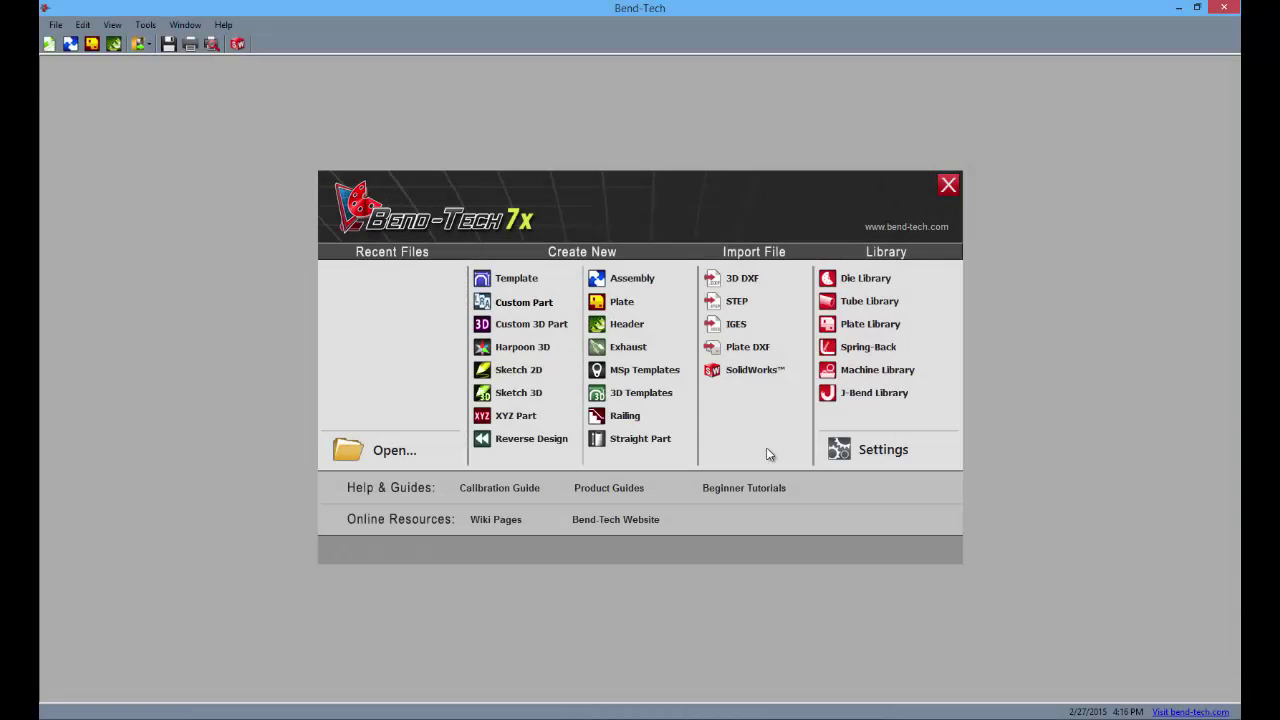
# - In Options > General, set default tube 1.75 DOM and default die 6.00X1.75MS, and save
pyautogui.click(889, 458)
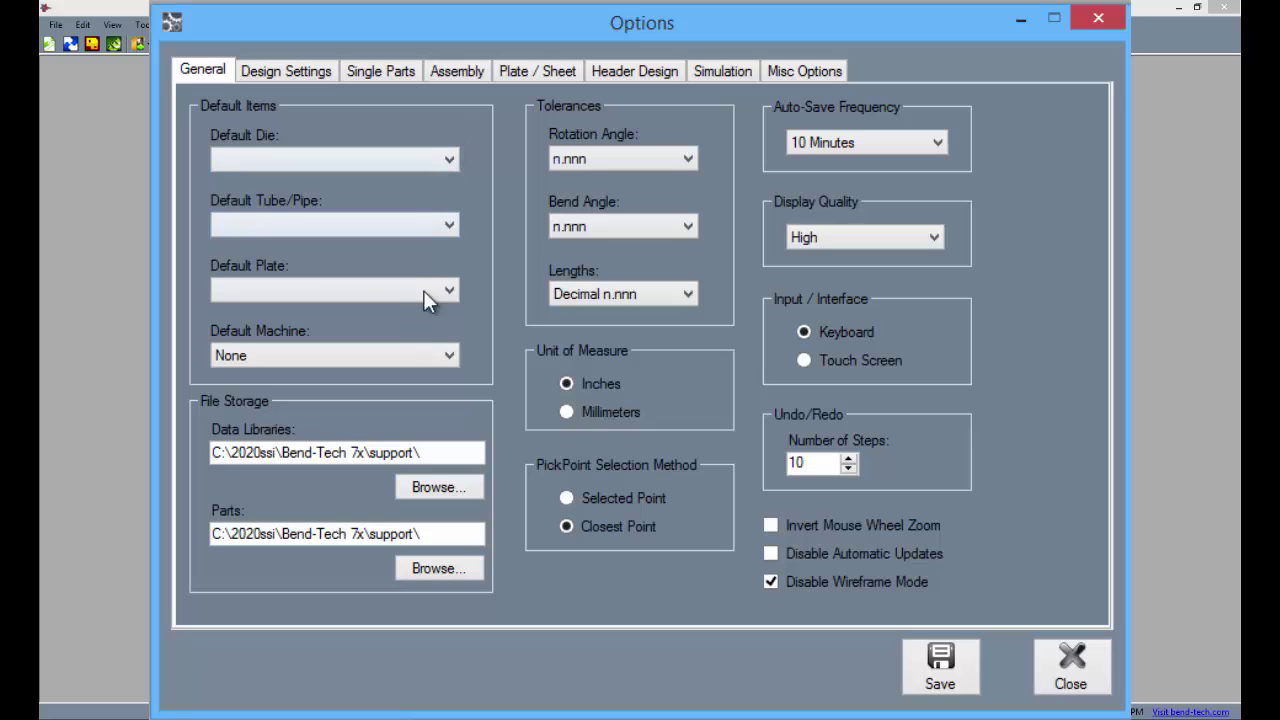
pyautogui.click(399, 222)
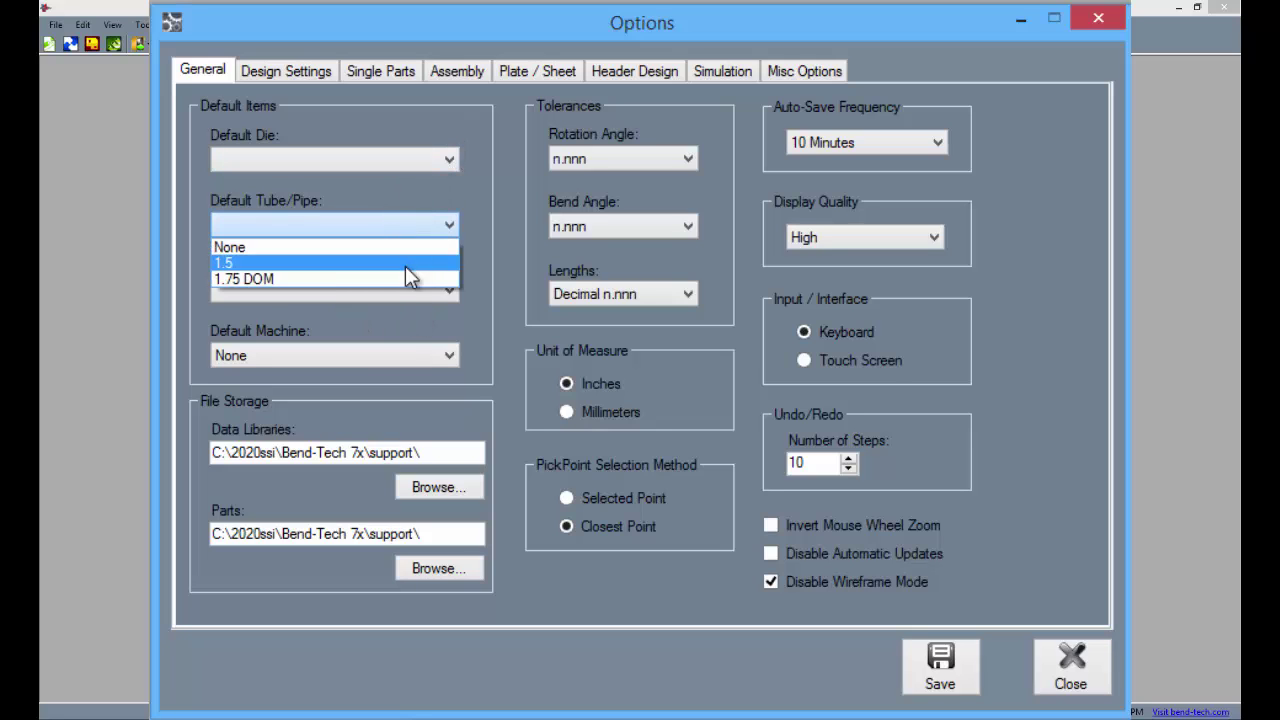
pyautogui.click(409, 277)
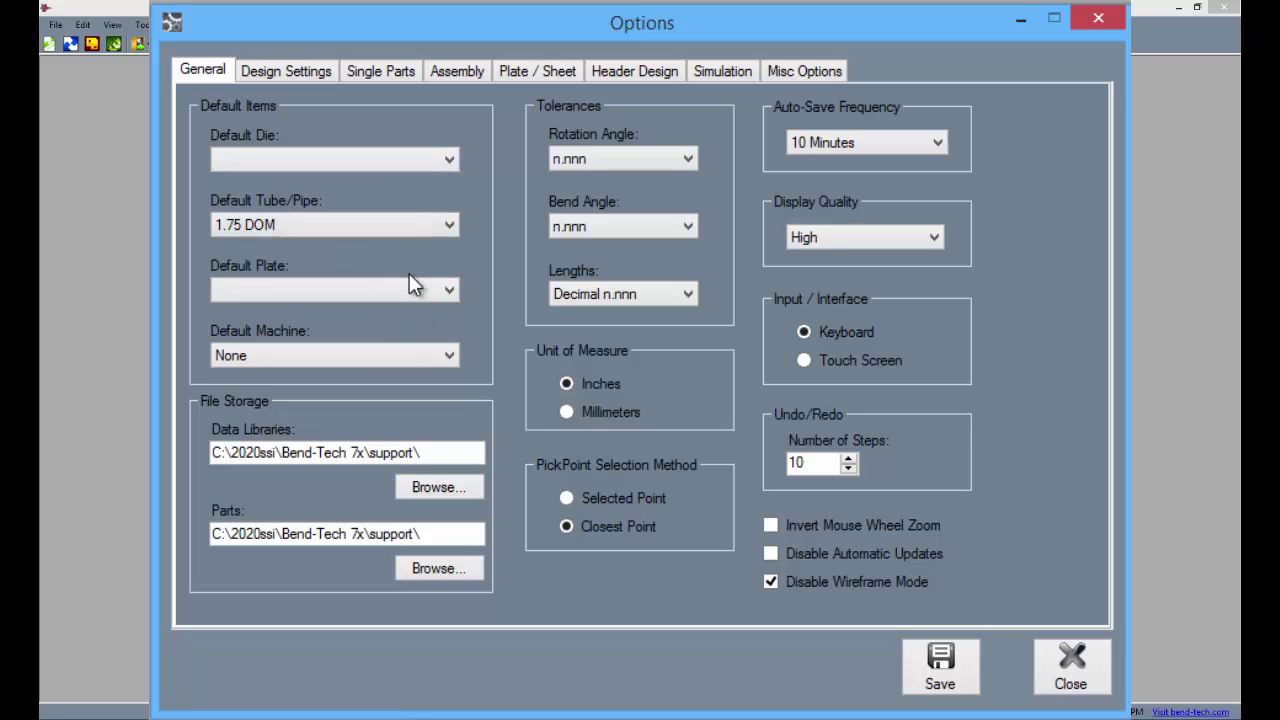
pyautogui.click(401, 164)
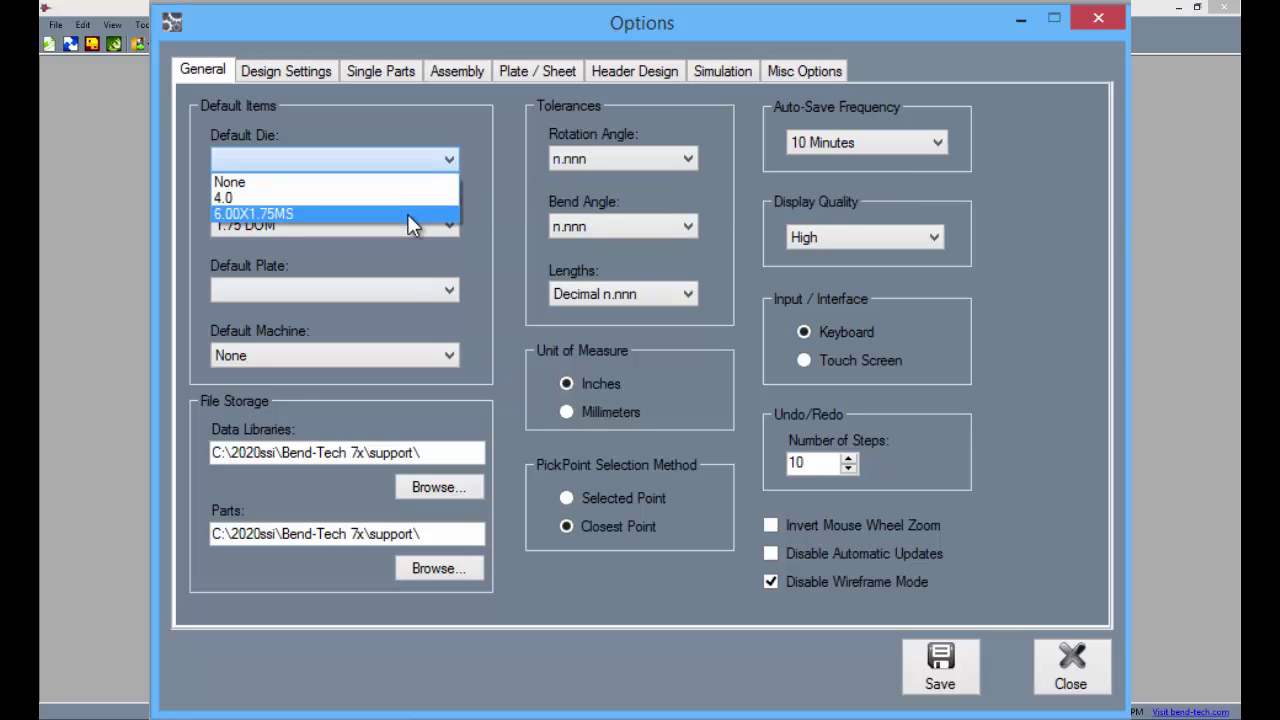
pyautogui.click(407, 214)
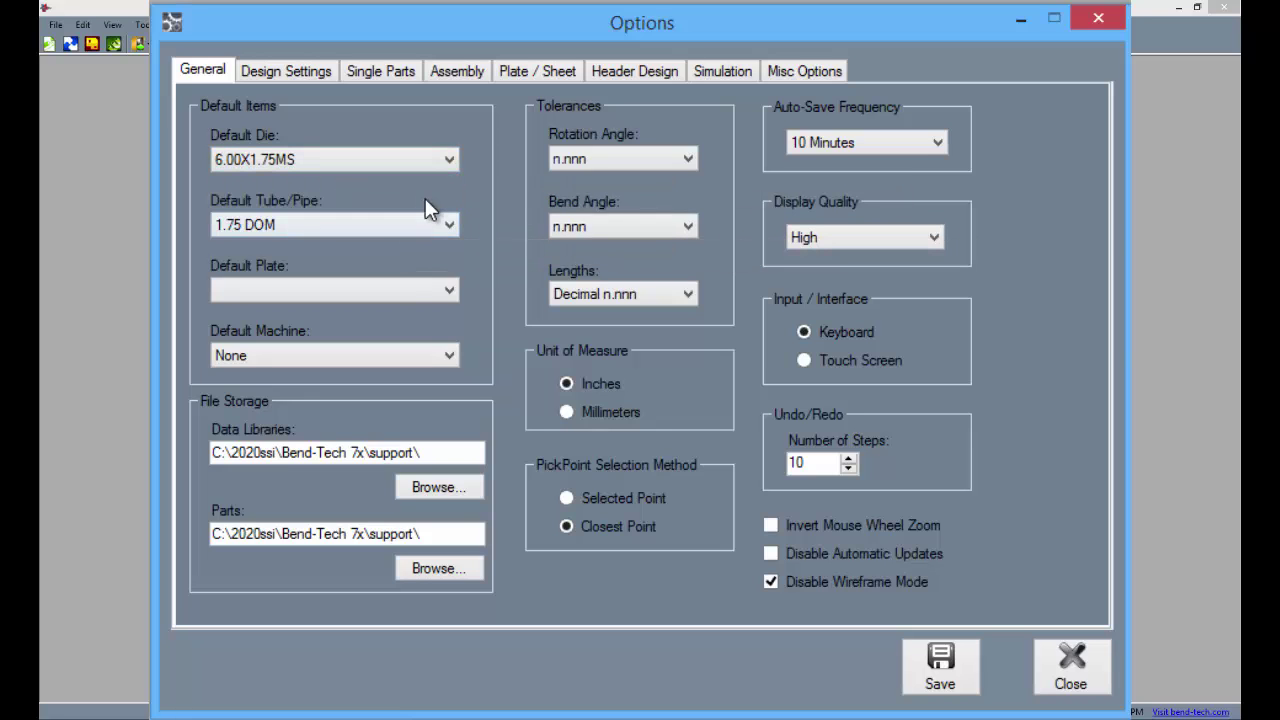
pyautogui.click(938, 670)
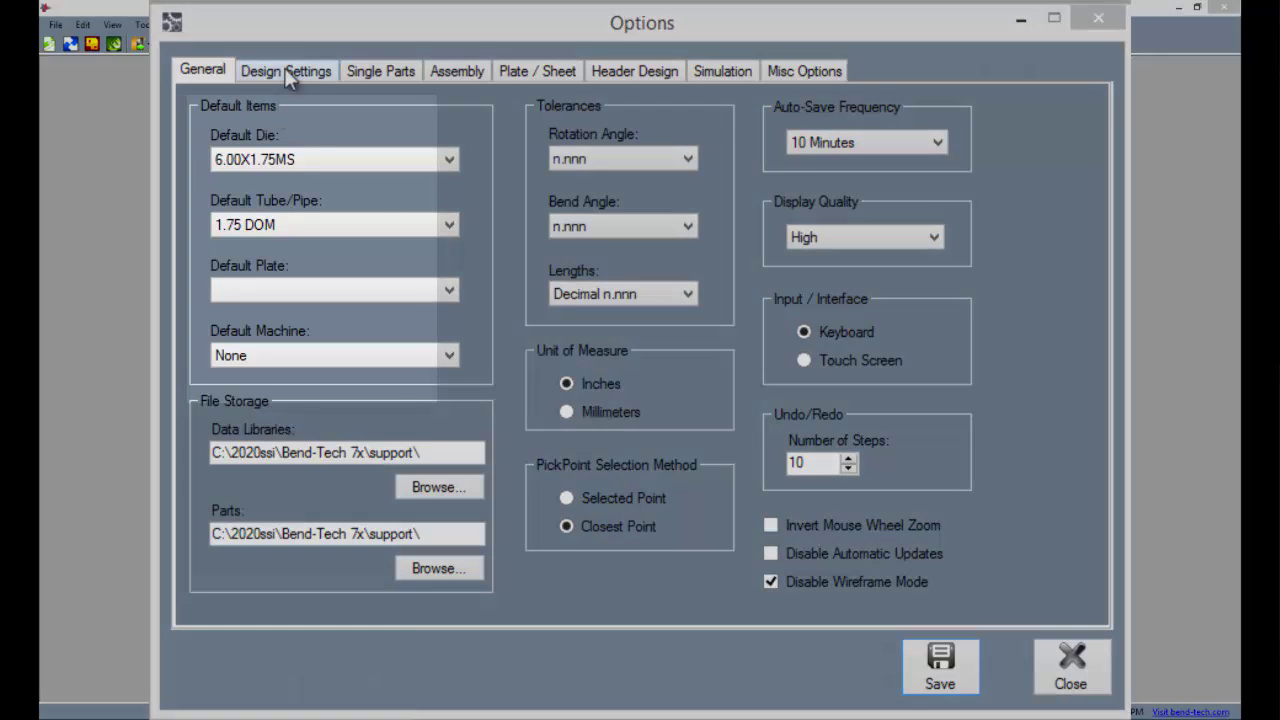
# - Set Design Settings rotation to Absolute with dimension location Start, save, and close Options
pyautogui.click(285, 70)
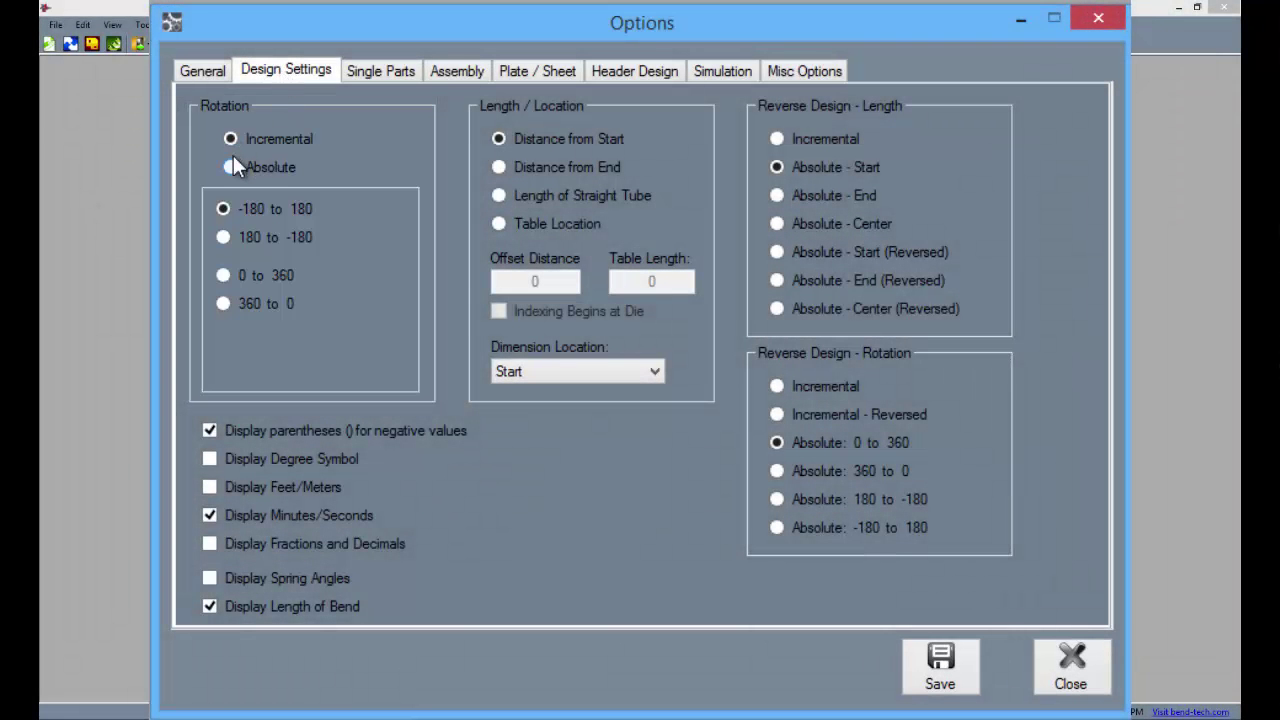
pyautogui.click(232, 166)
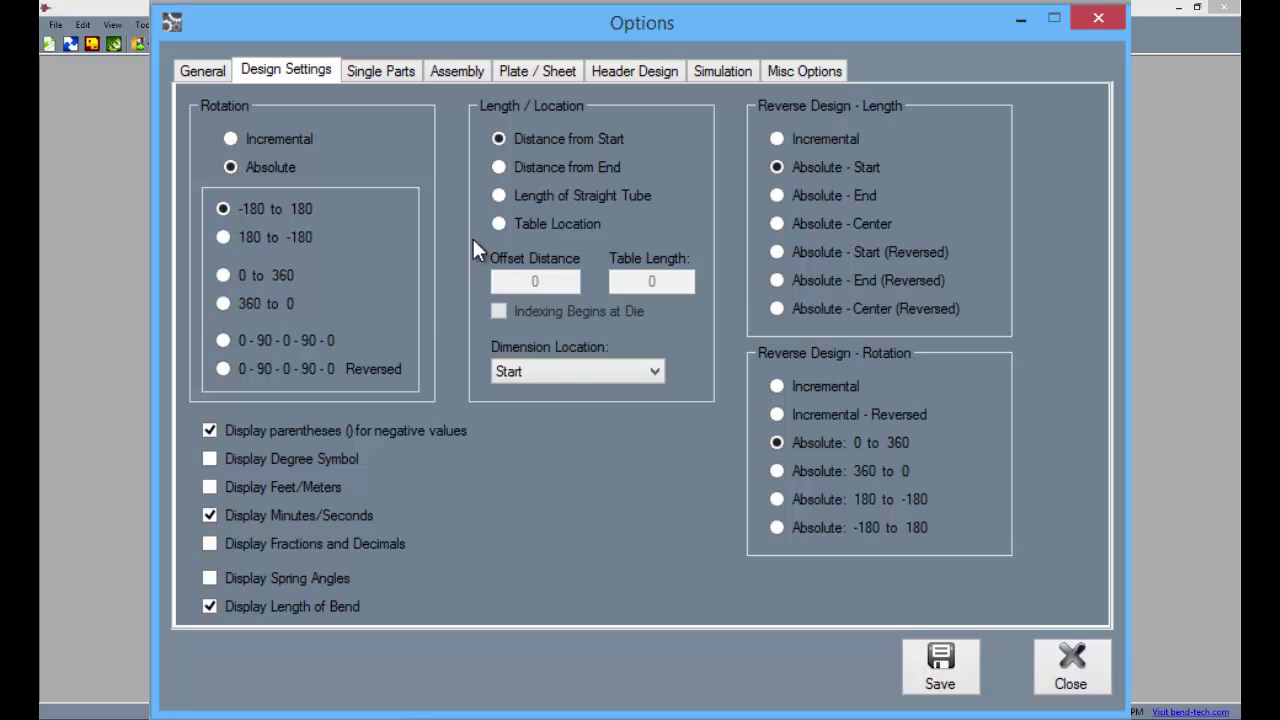
pyautogui.click(644, 373)
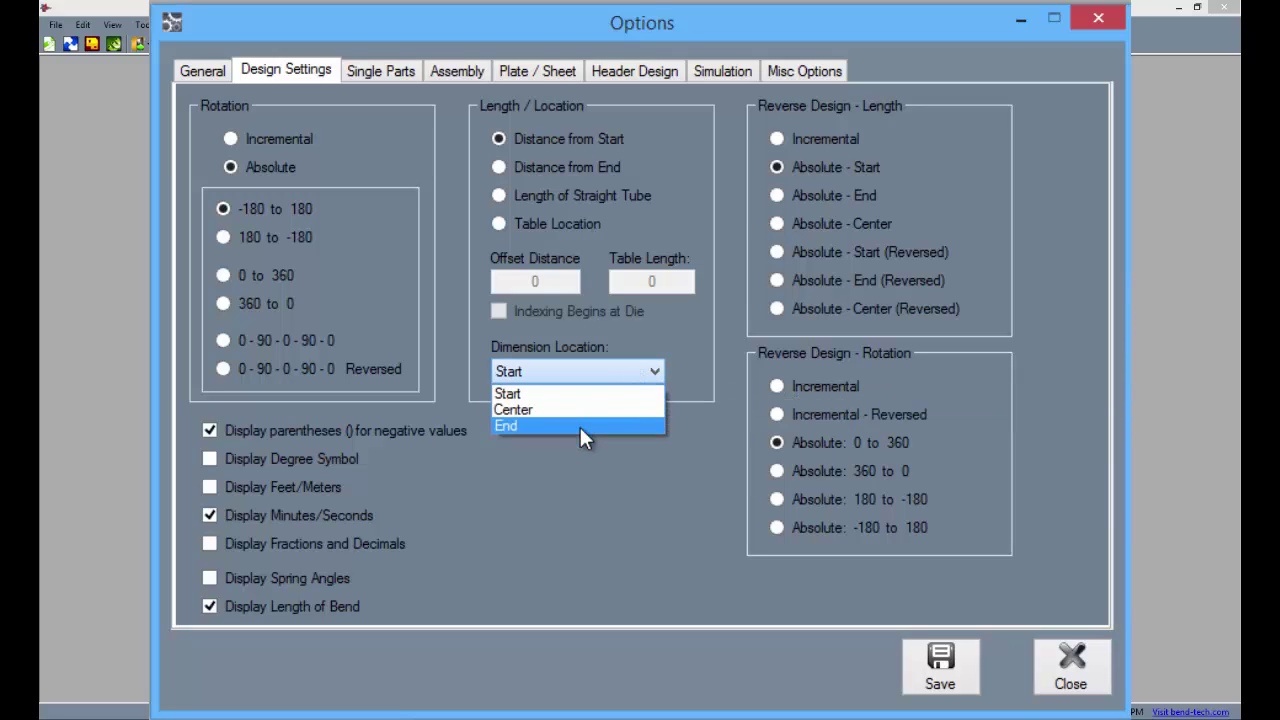
pyautogui.click(571, 372)
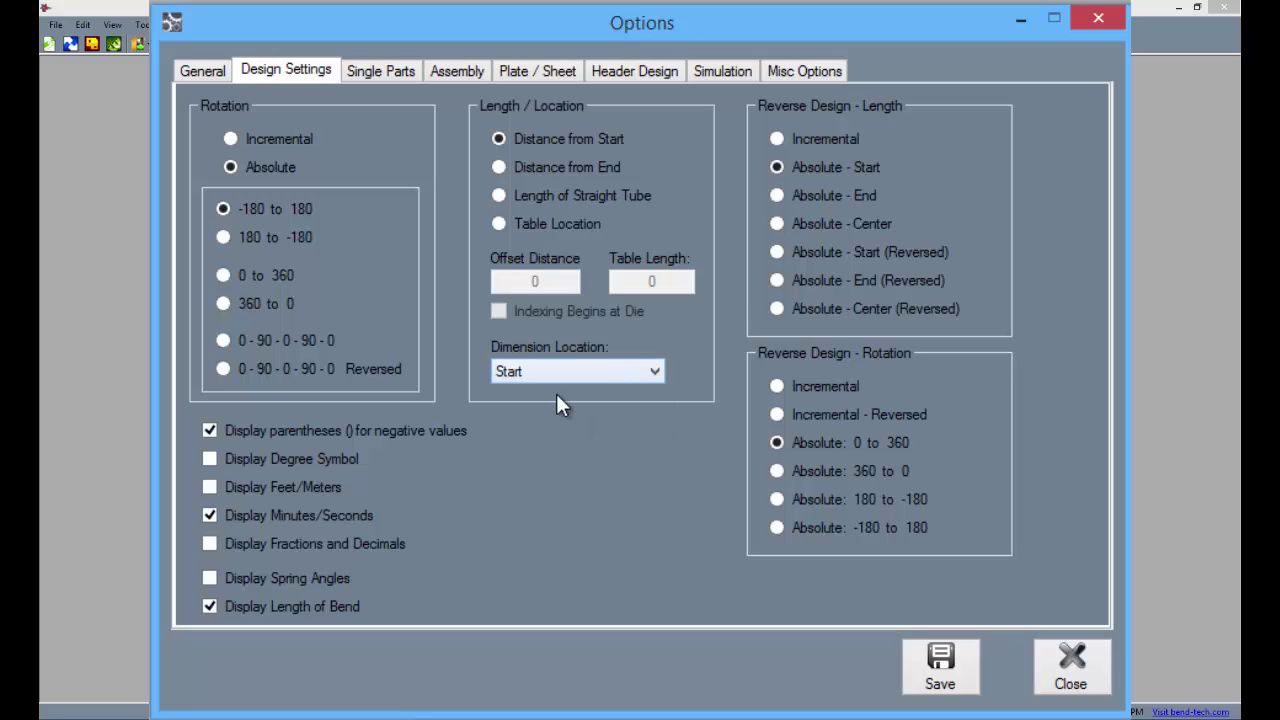
pyautogui.click(946, 674)
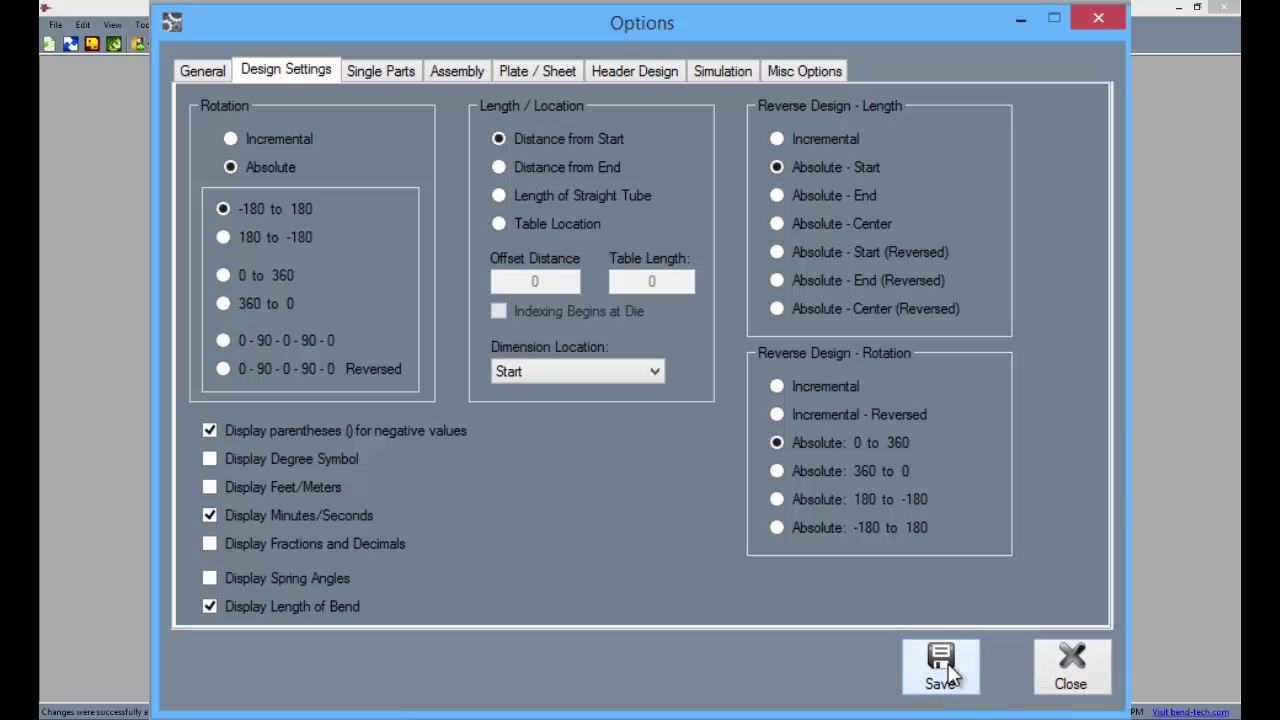
pyautogui.click(1060, 676)
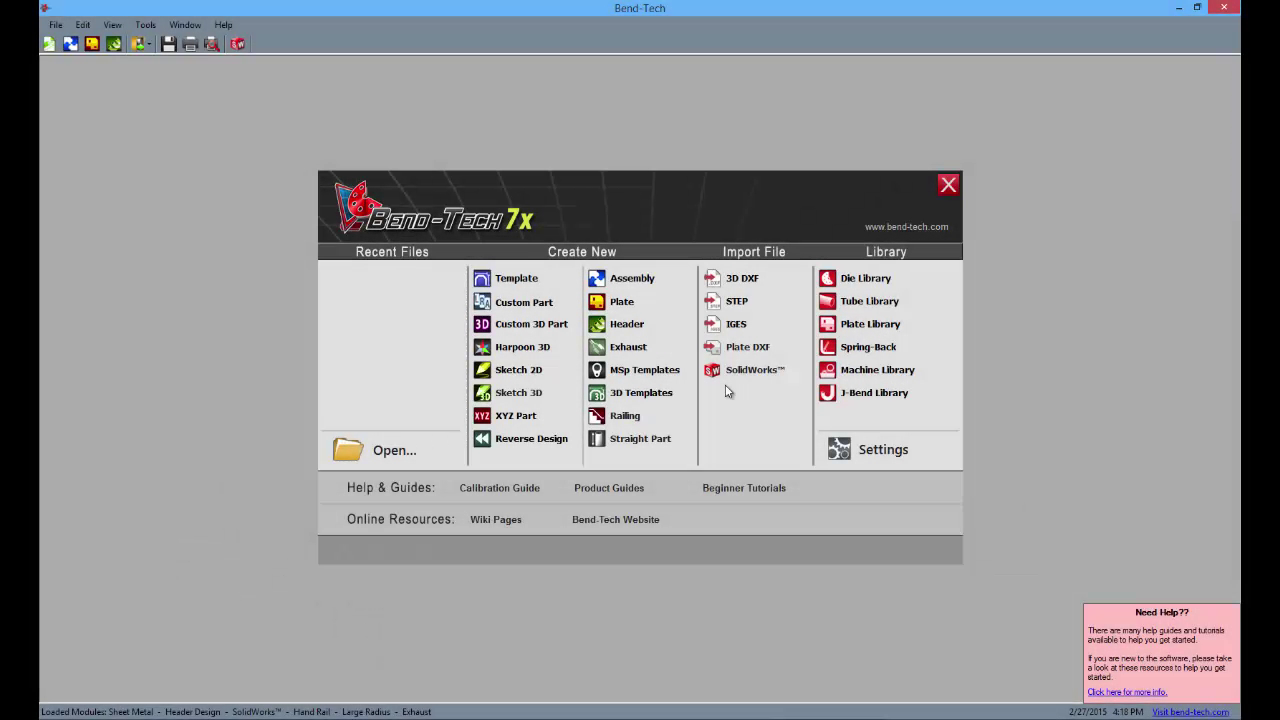
# - Show the New Part - Template gallery with Double Bevel Hoop, Hat 1 and Rectangle 1
pyautogui.click(532, 279)
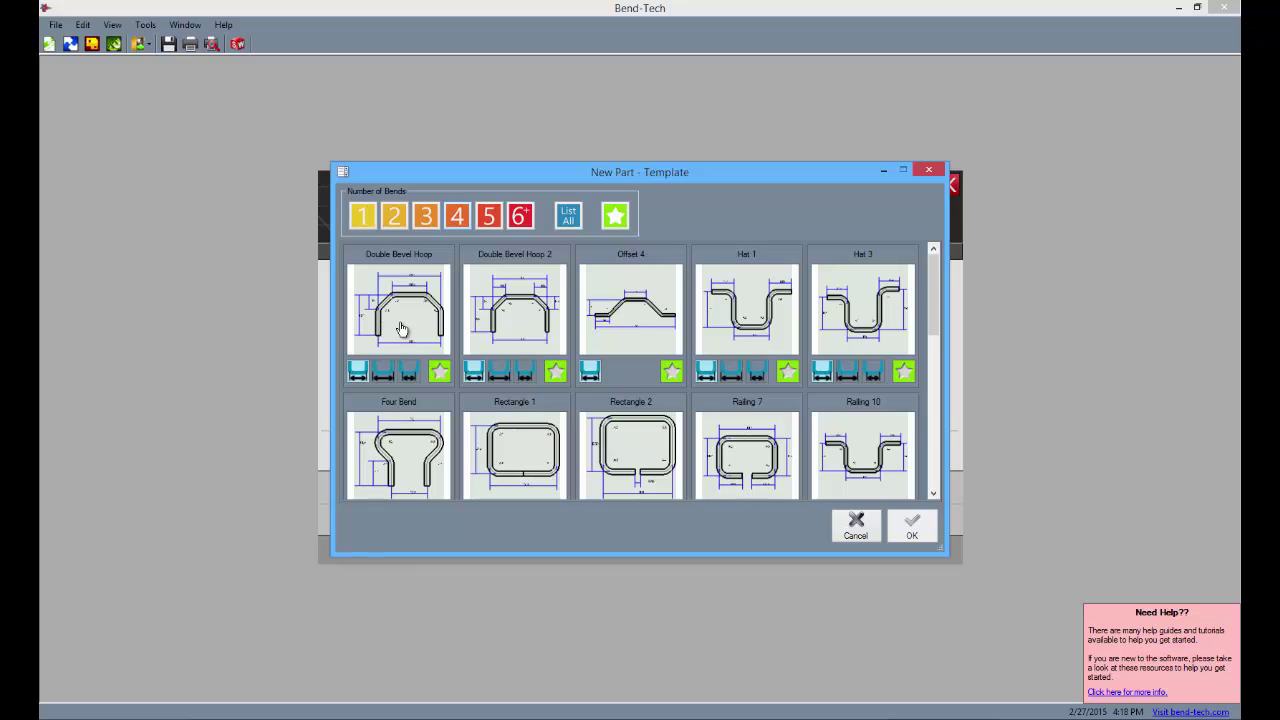
# - Start a Double Bevel Hoop part from its template and maximize the part window
pyautogui.click(434, 312)
pyautogui.click(912, 536)
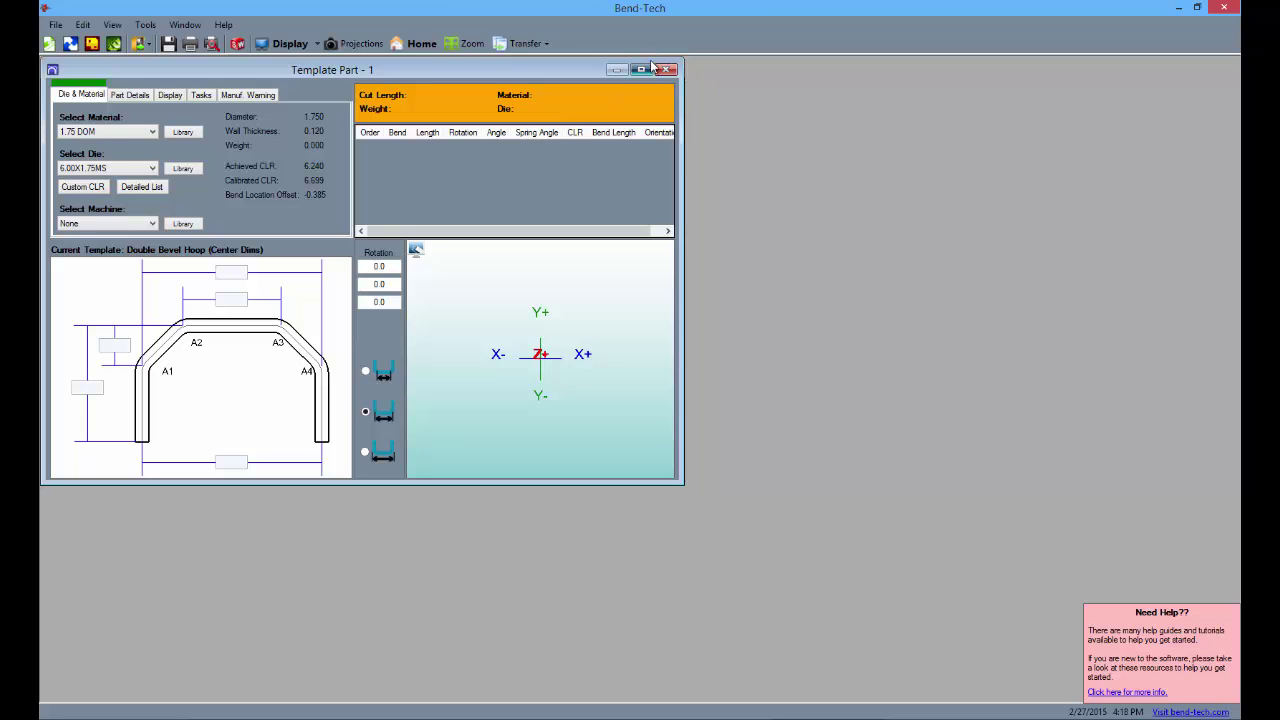
pyautogui.click(648, 69)
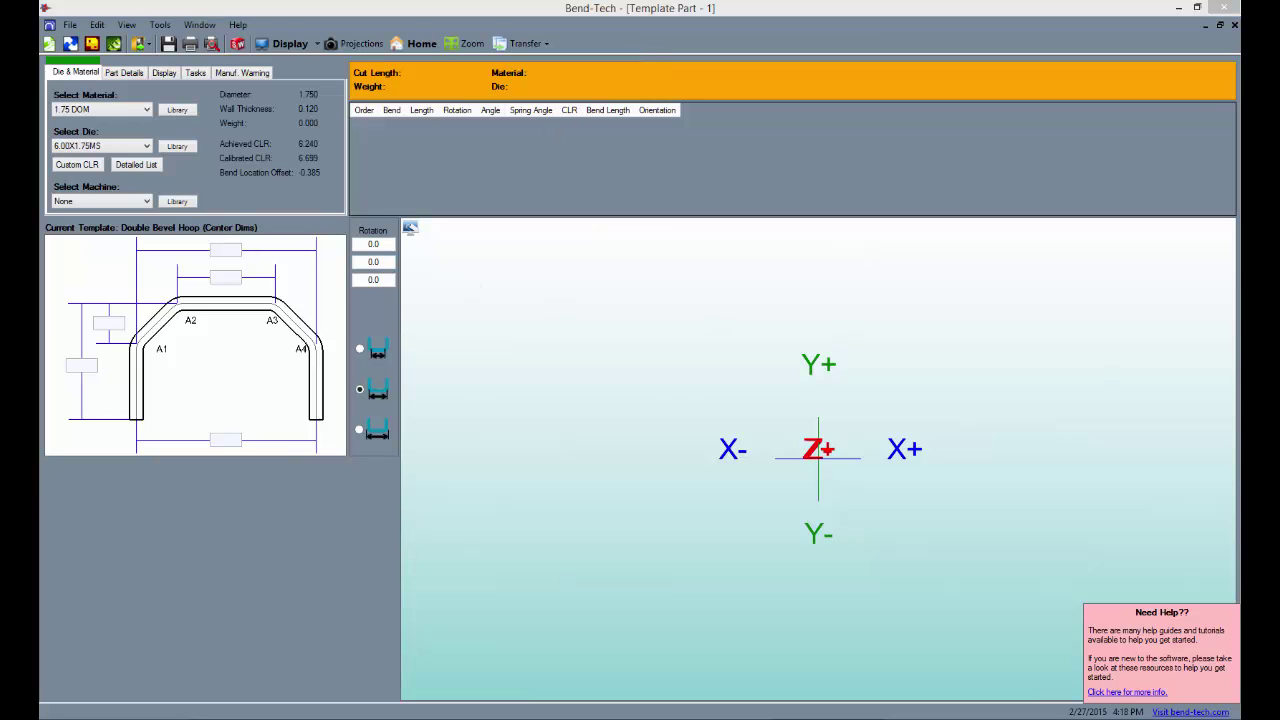
# - Dimension the hoop: 48 top width, 36 inner top, 8 bevel drop, 24 height, 48 bottom
pyautogui.click(420, 220)
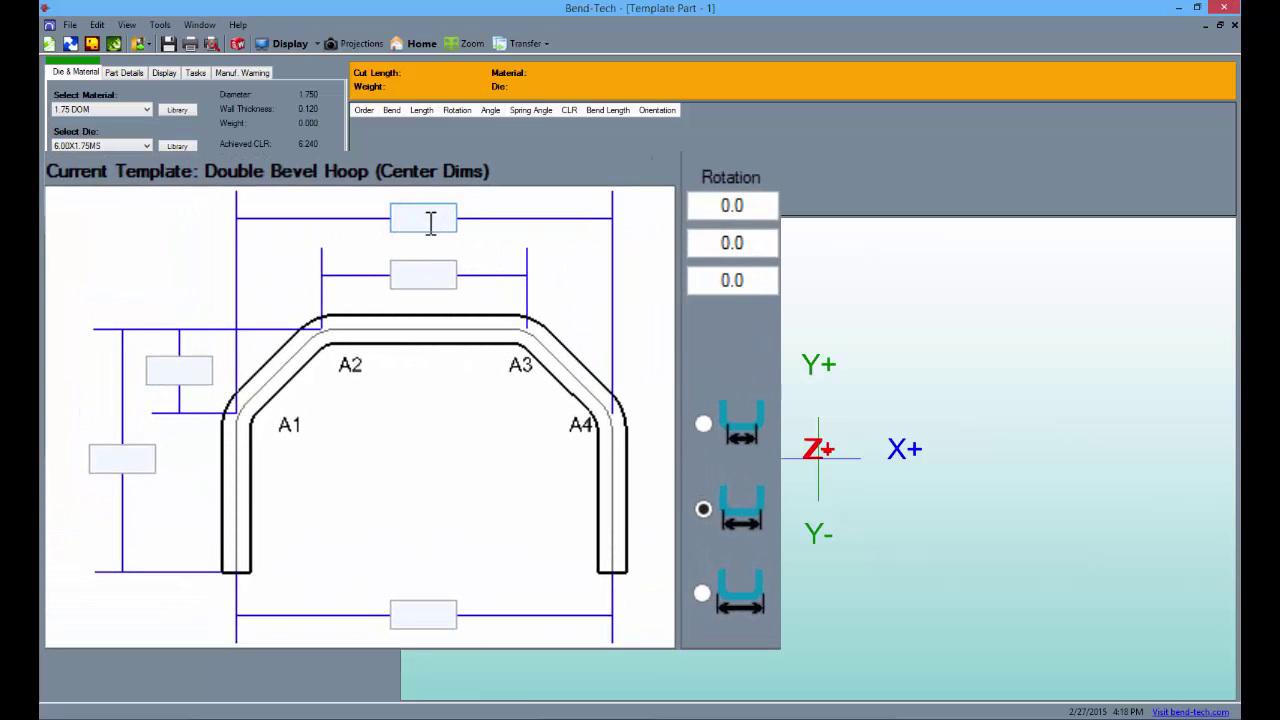
pyautogui.write('48')
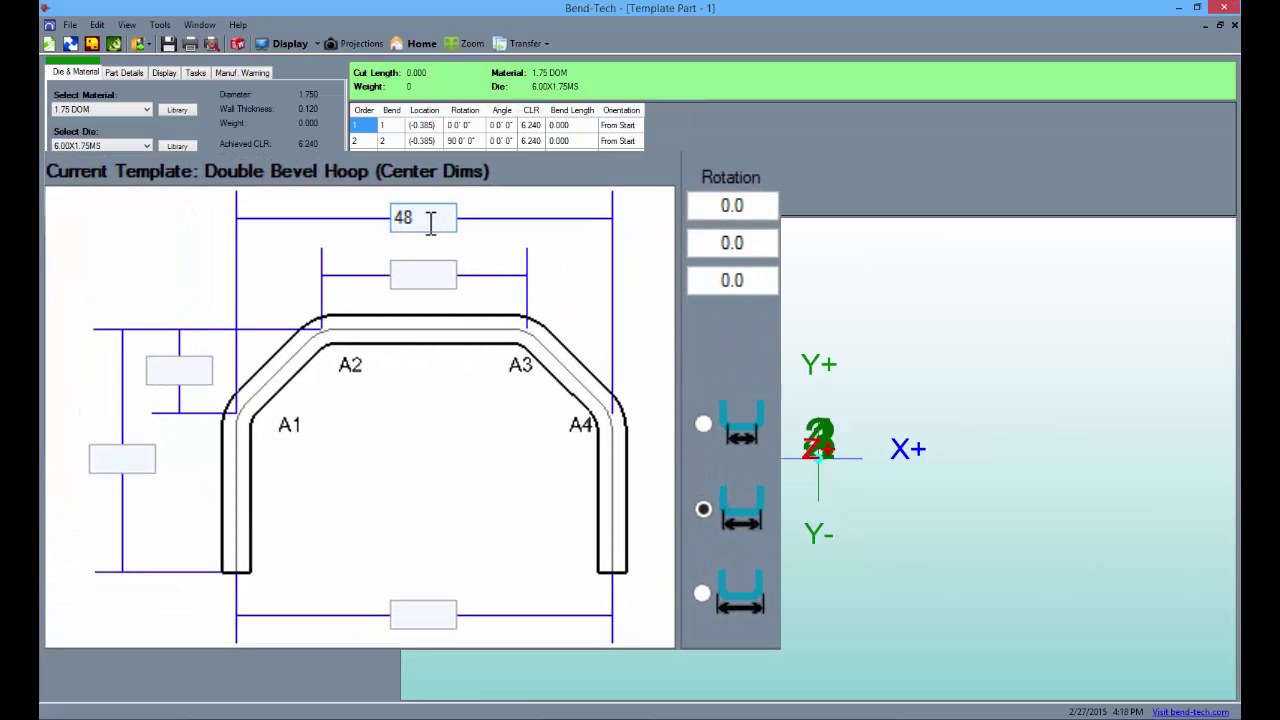
pyautogui.click(425, 277)
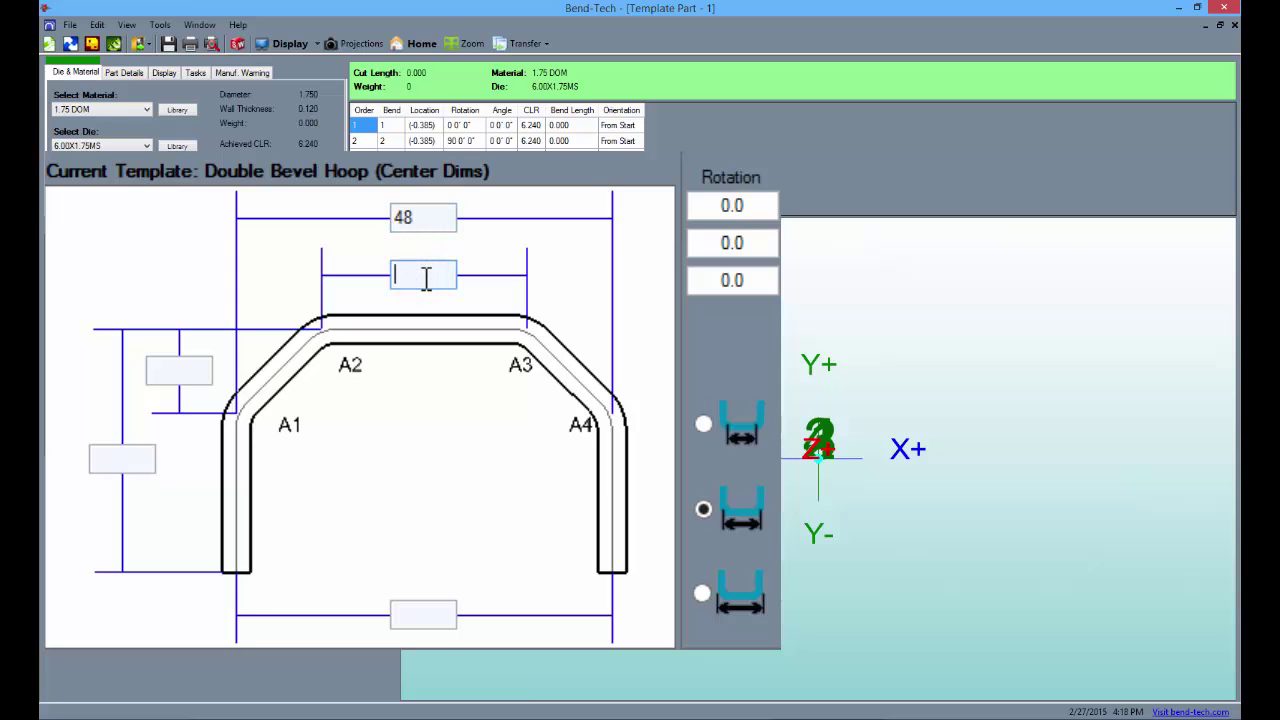
pyautogui.write('36')
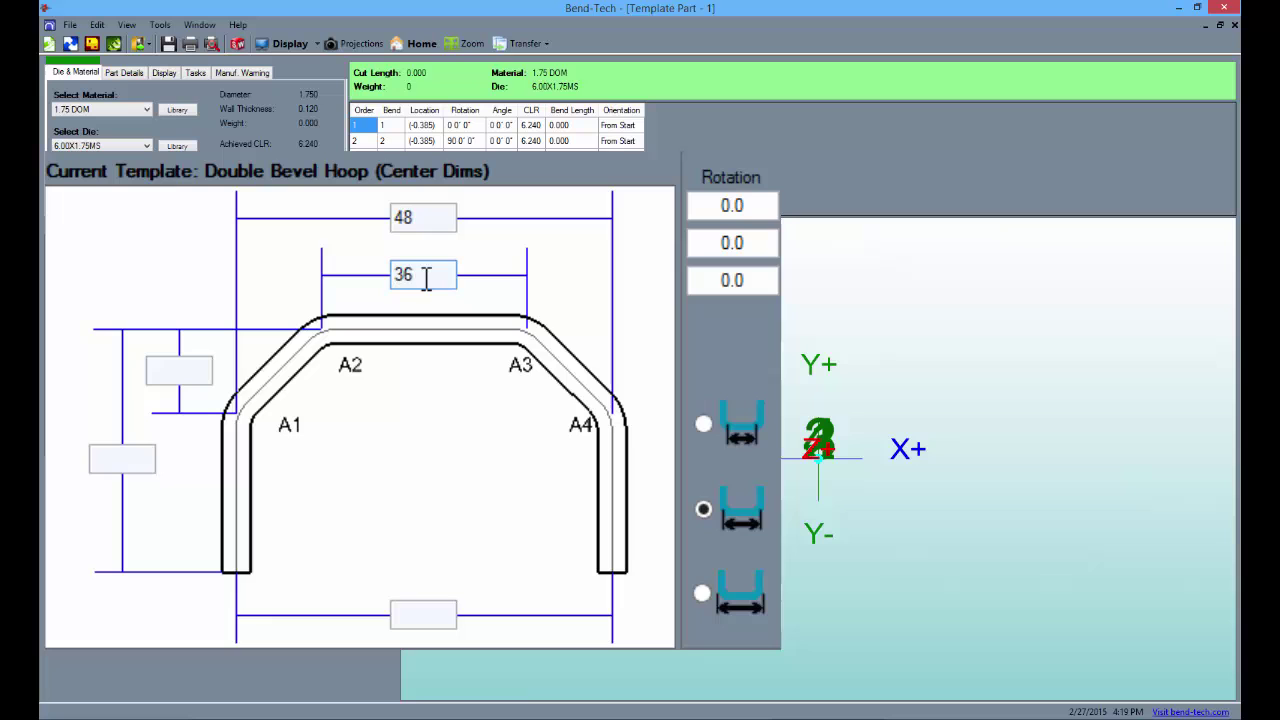
pyautogui.click(174, 370)
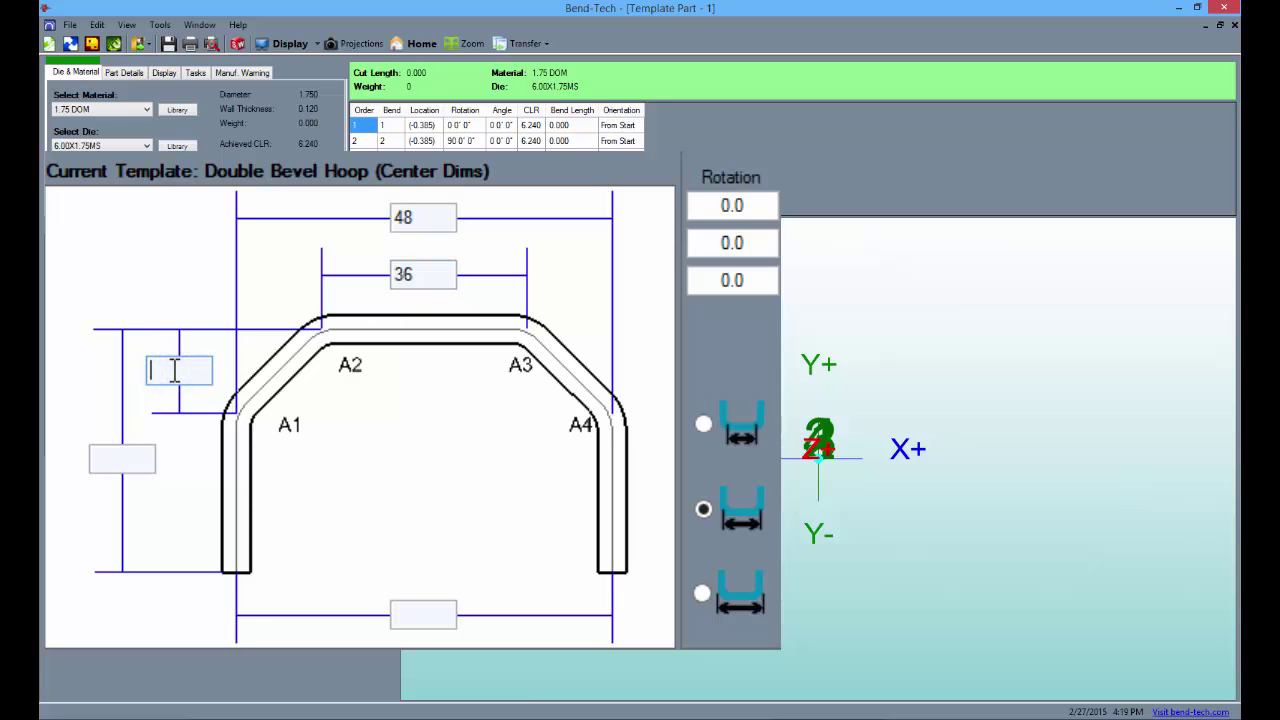
pyautogui.write('8')
pyautogui.click(140, 452)
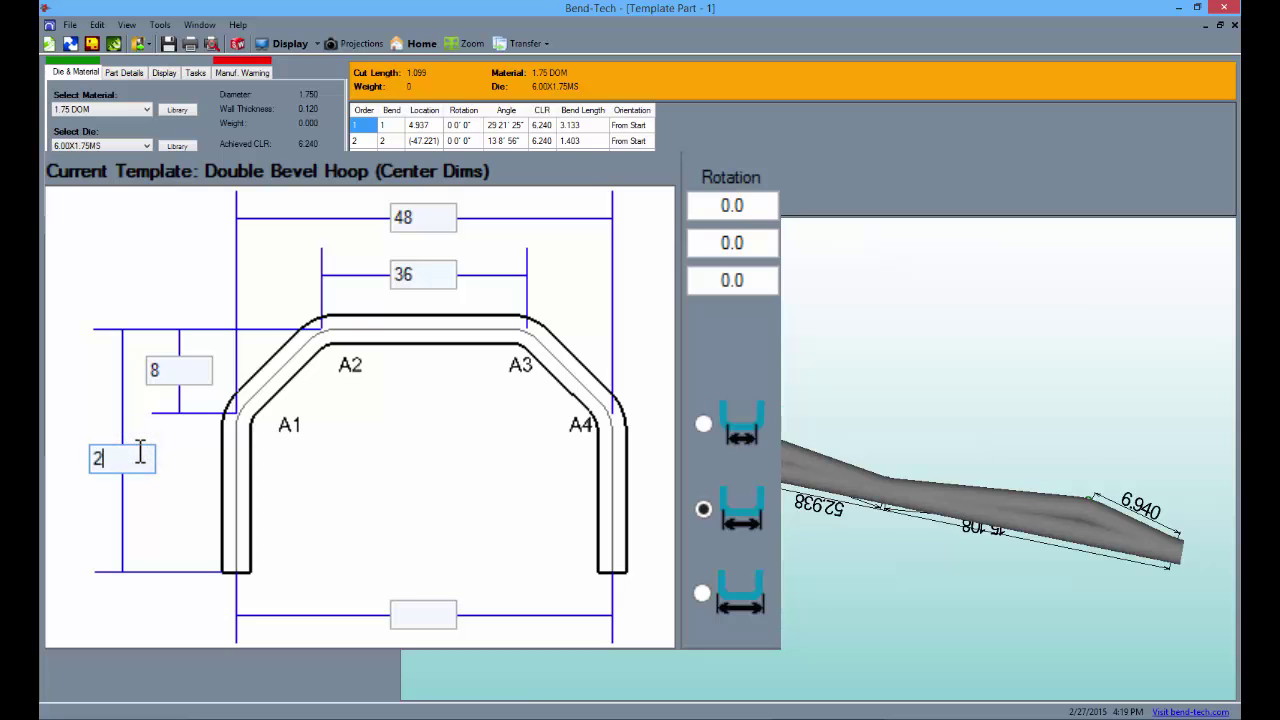
pyautogui.write('24')
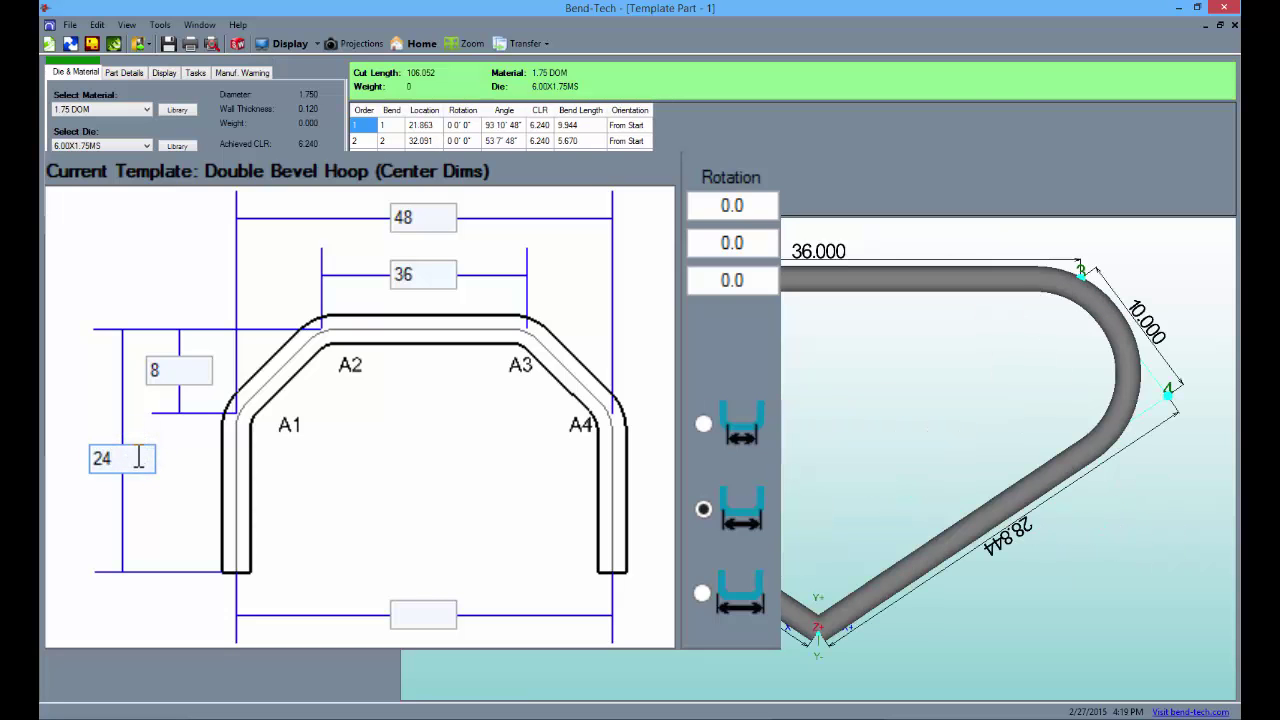
pyautogui.click(433, 612)
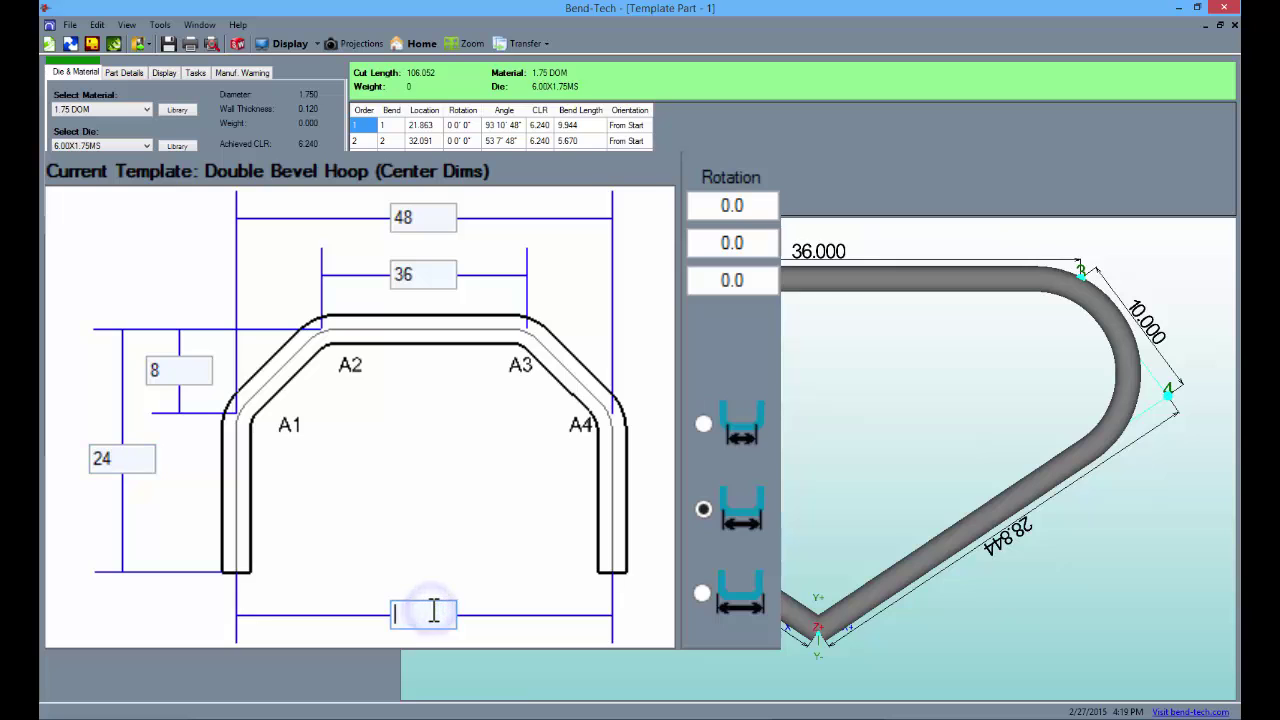
pyautogui.write('48')
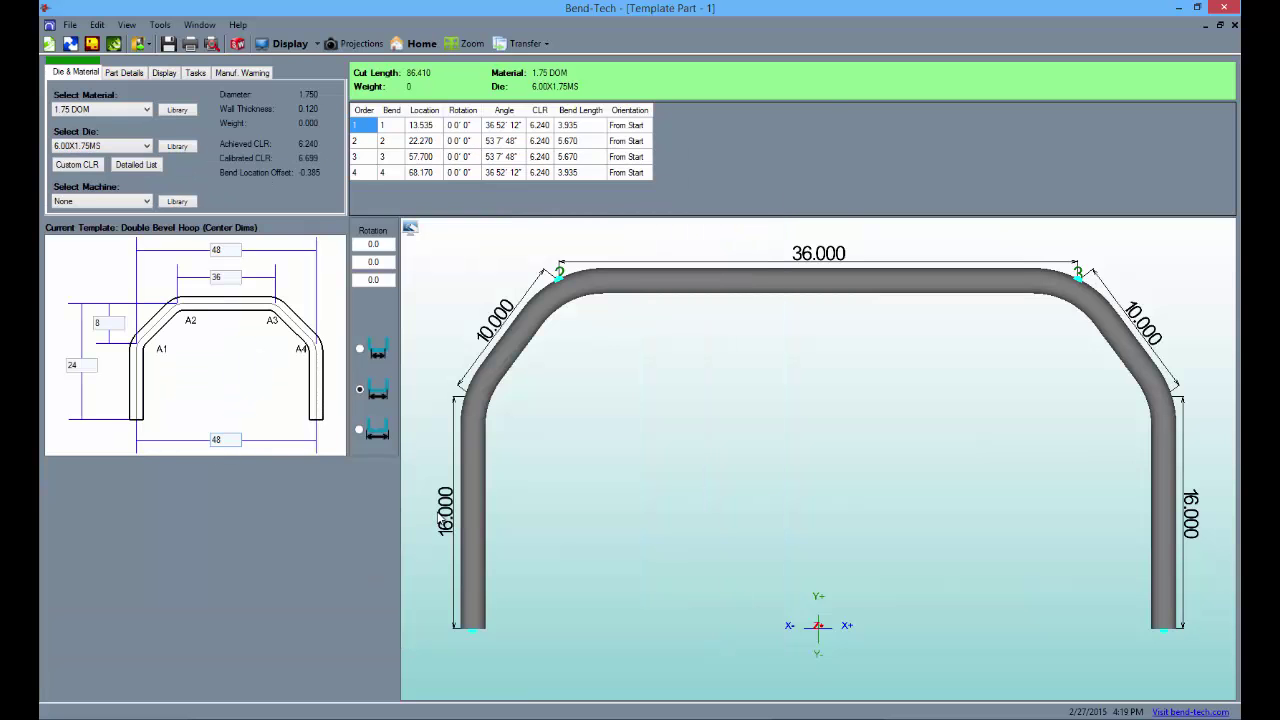
pyautogui.moveTo(442, 517); pyautogui.dragTo(779, 496)
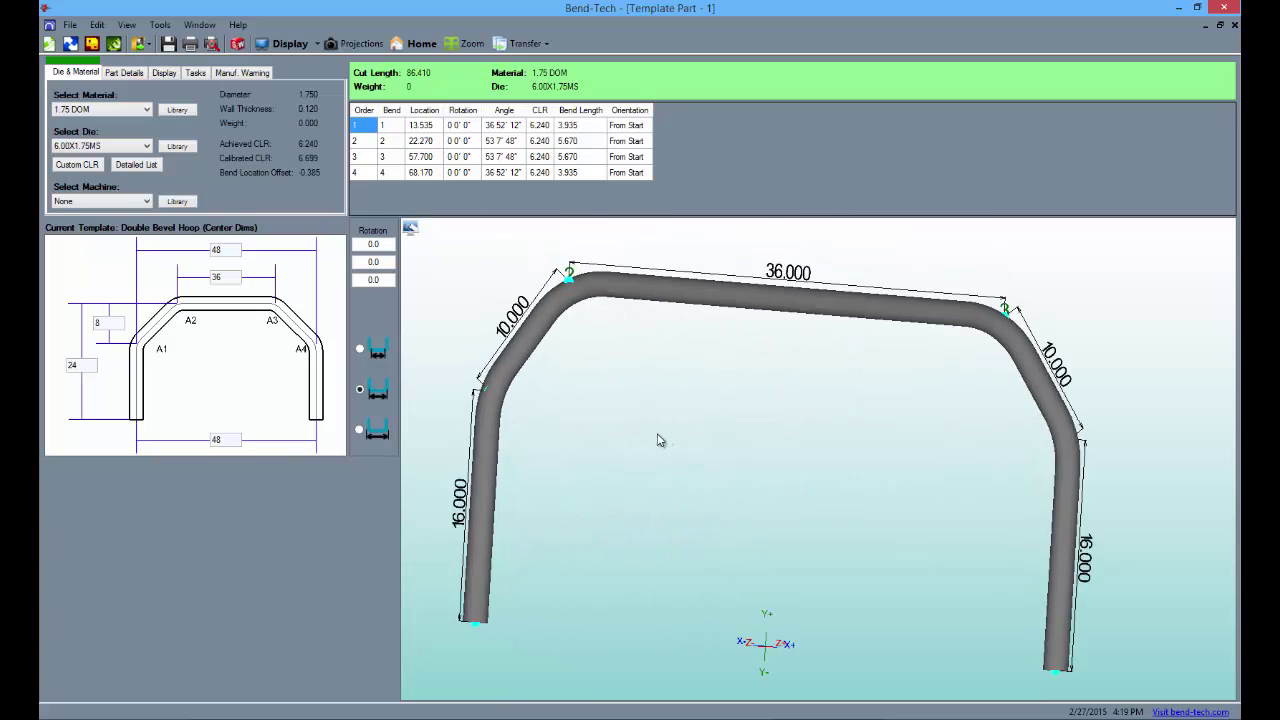
# - Zoom the hoop view and open the Transfer menu for sending it to a new assembly
pyautogui.scroll(-5, 746, 408)
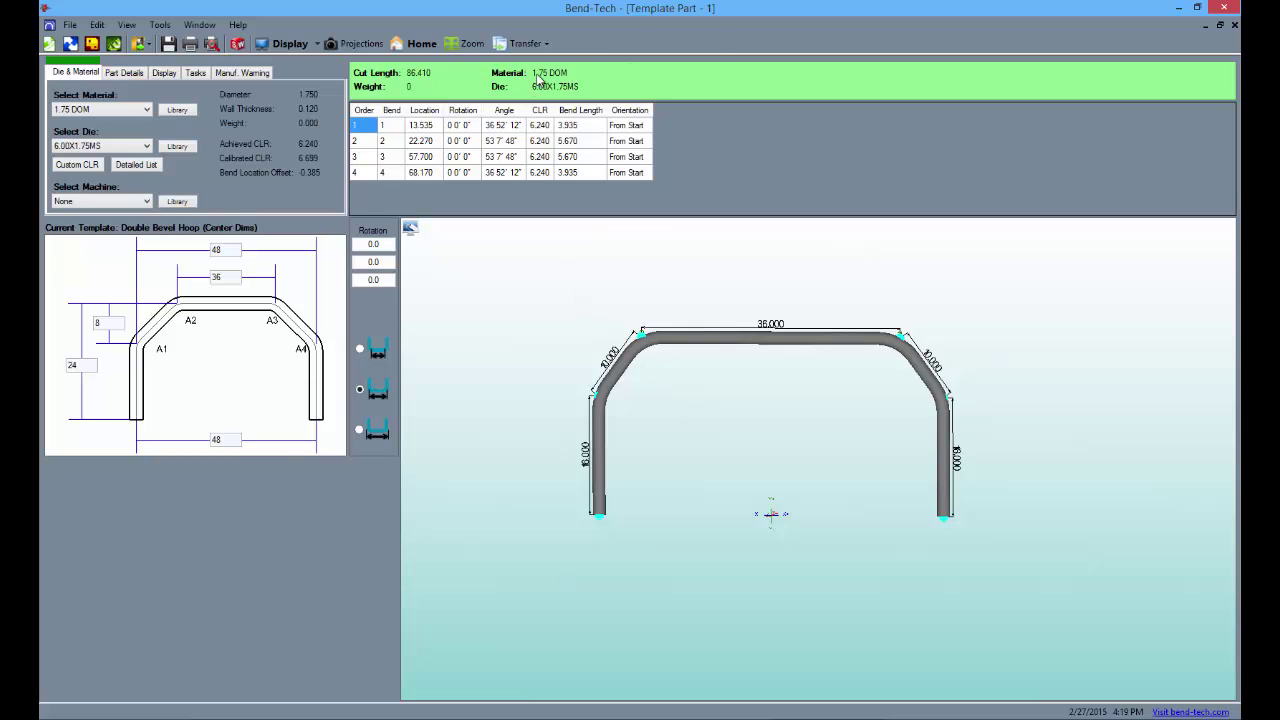
pyautogui.click(542, 45)
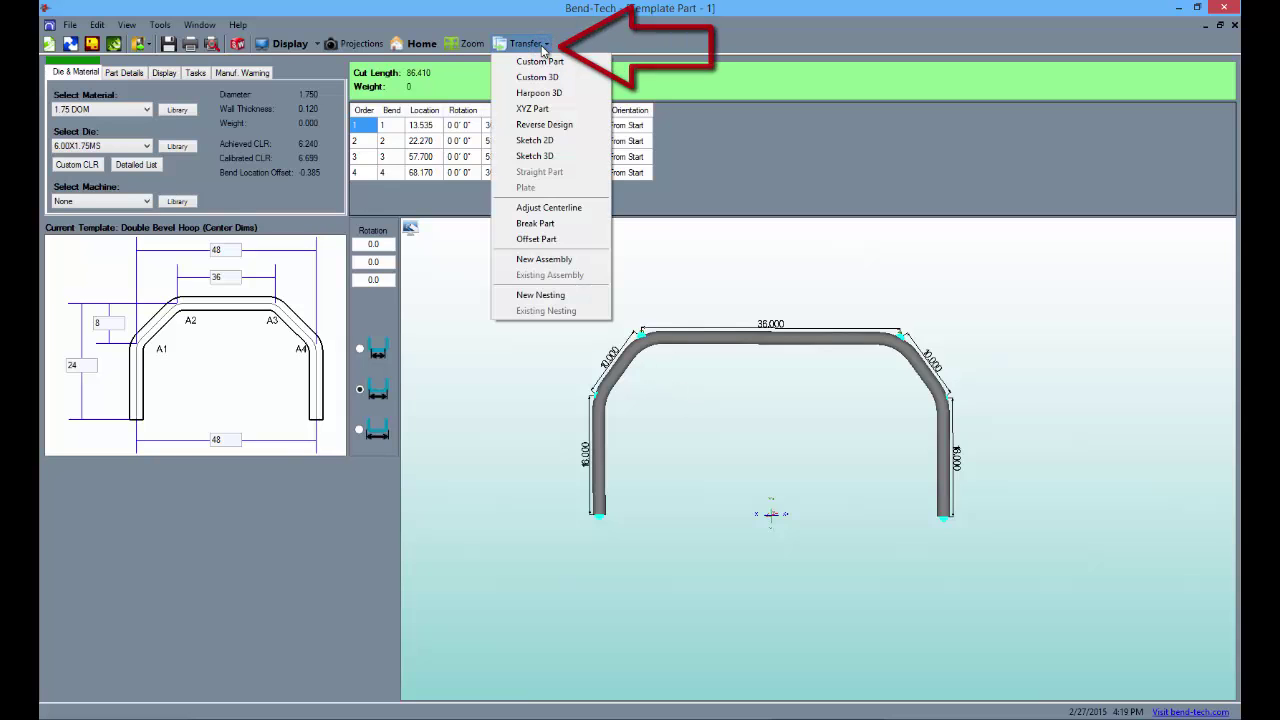
# - Send the hoop to a new assembly and rotate it 90° about the blue axis to stand upright
pyautogui.click(572, 262)
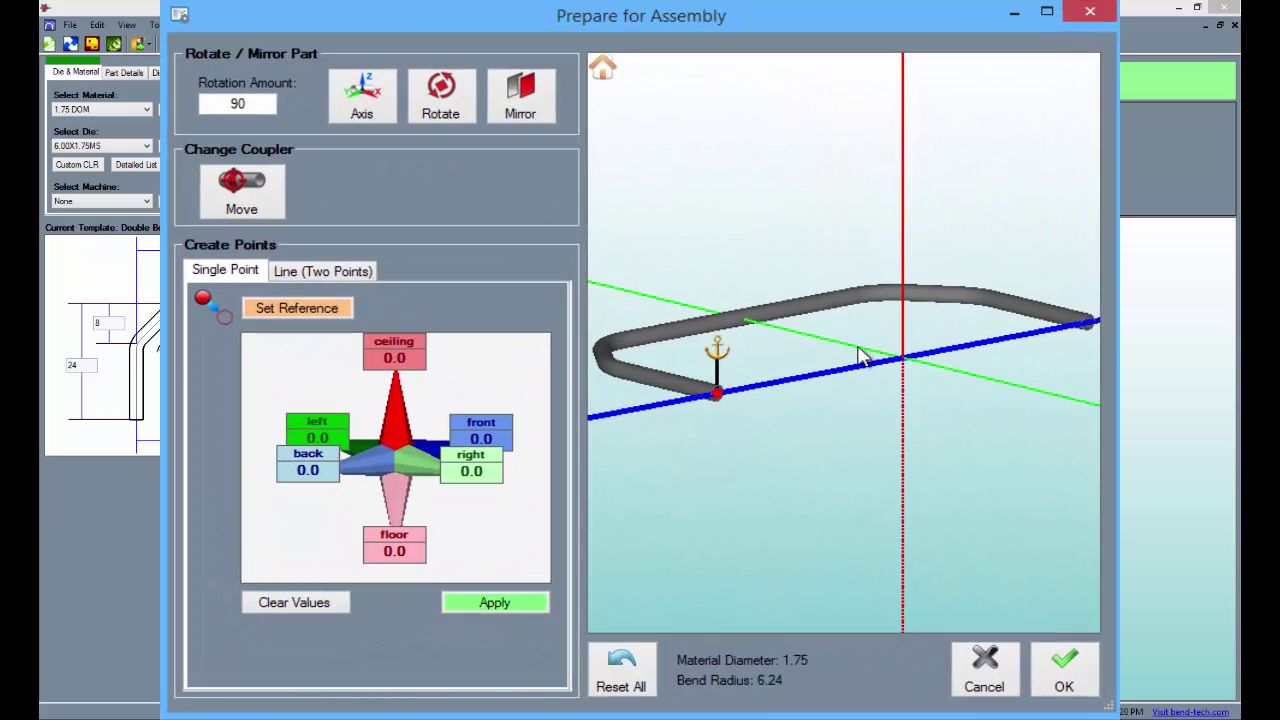
pyautogui.scroll(-2, 860, 358)
pyautogui.scroll(1, 860, 358)
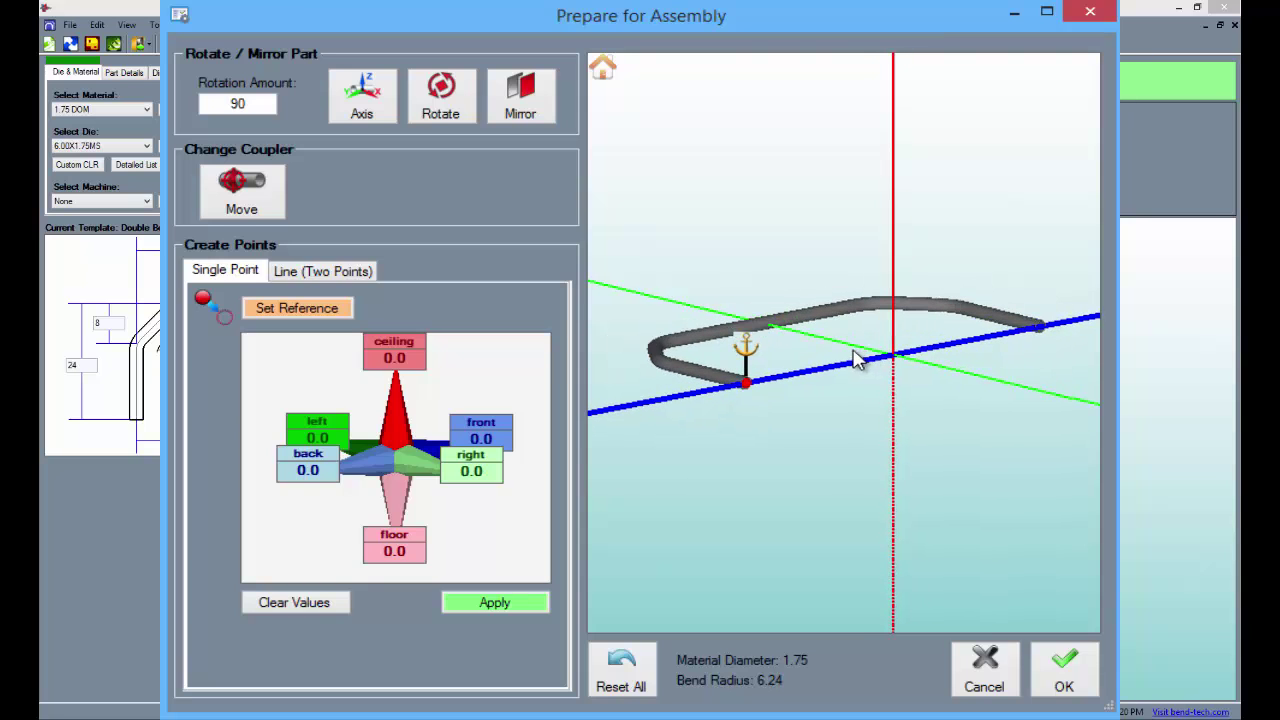
pyautogui.click(364, 100)
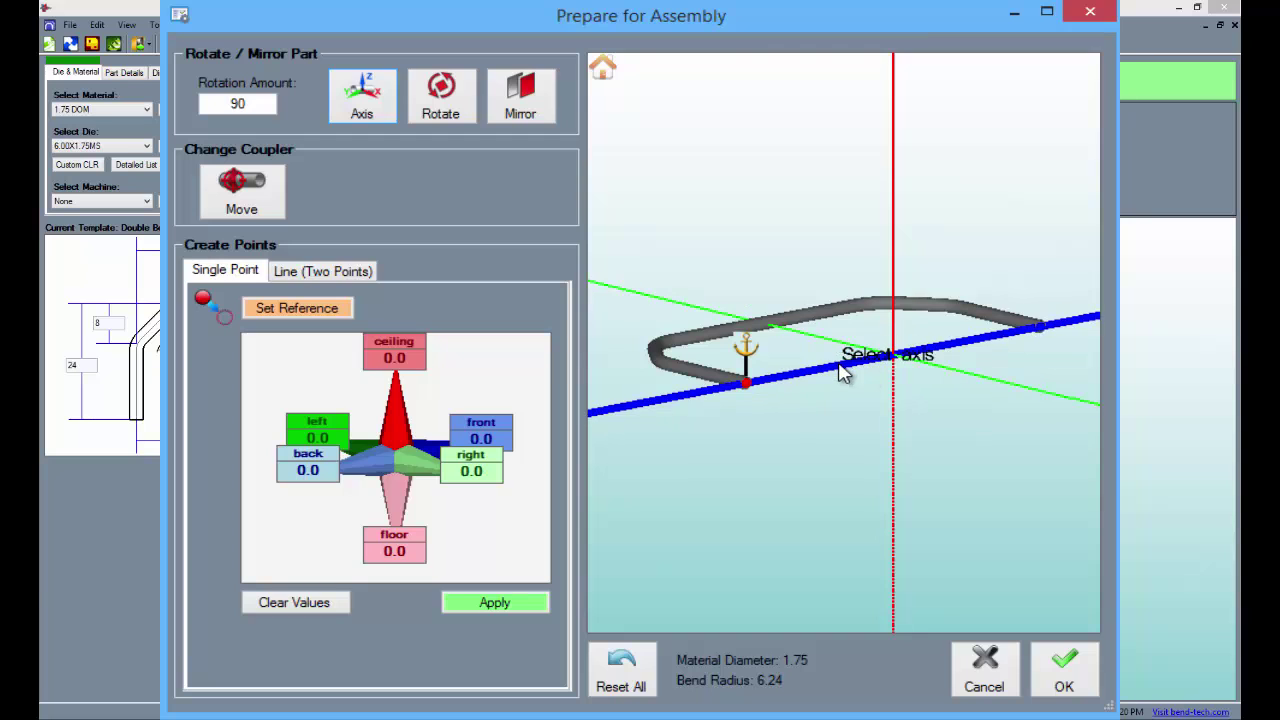
pyautogui.click(843, 366)
pyautogui.click(449, 104)
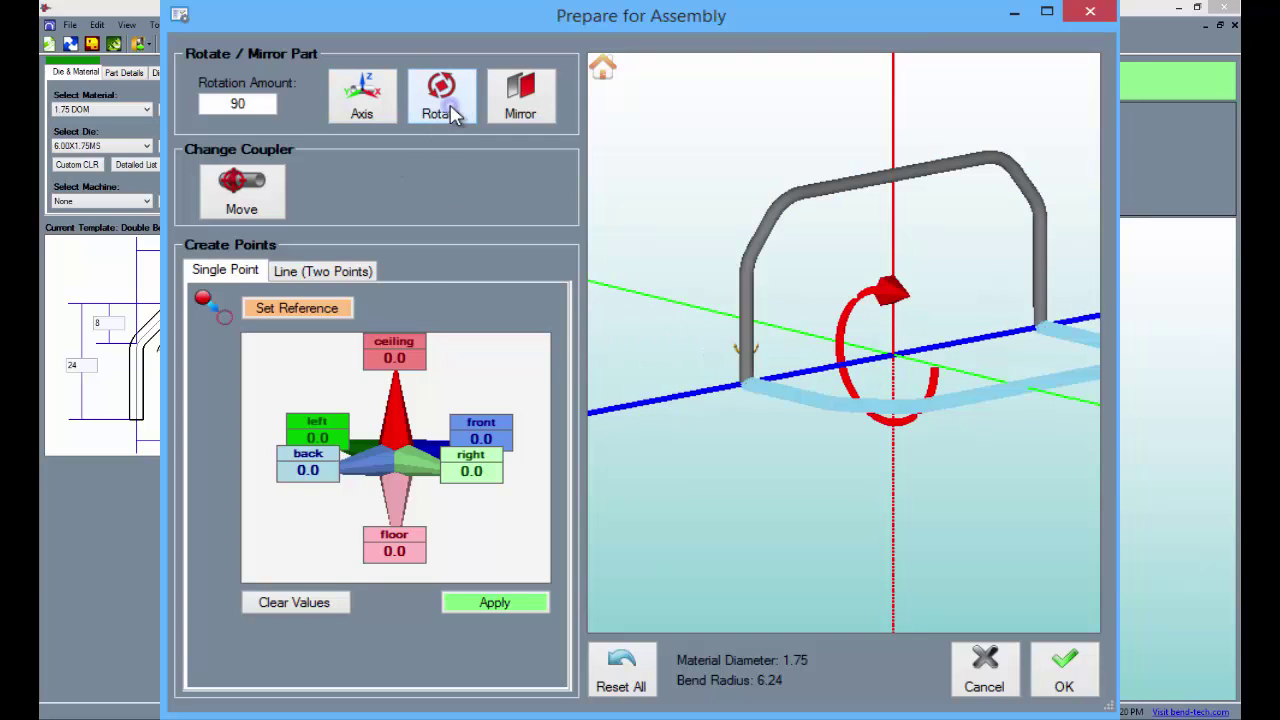
# - Rotate the hoop 90° about the vertical red axis and accept it into the assembly
pyautogui.click(366, 102)
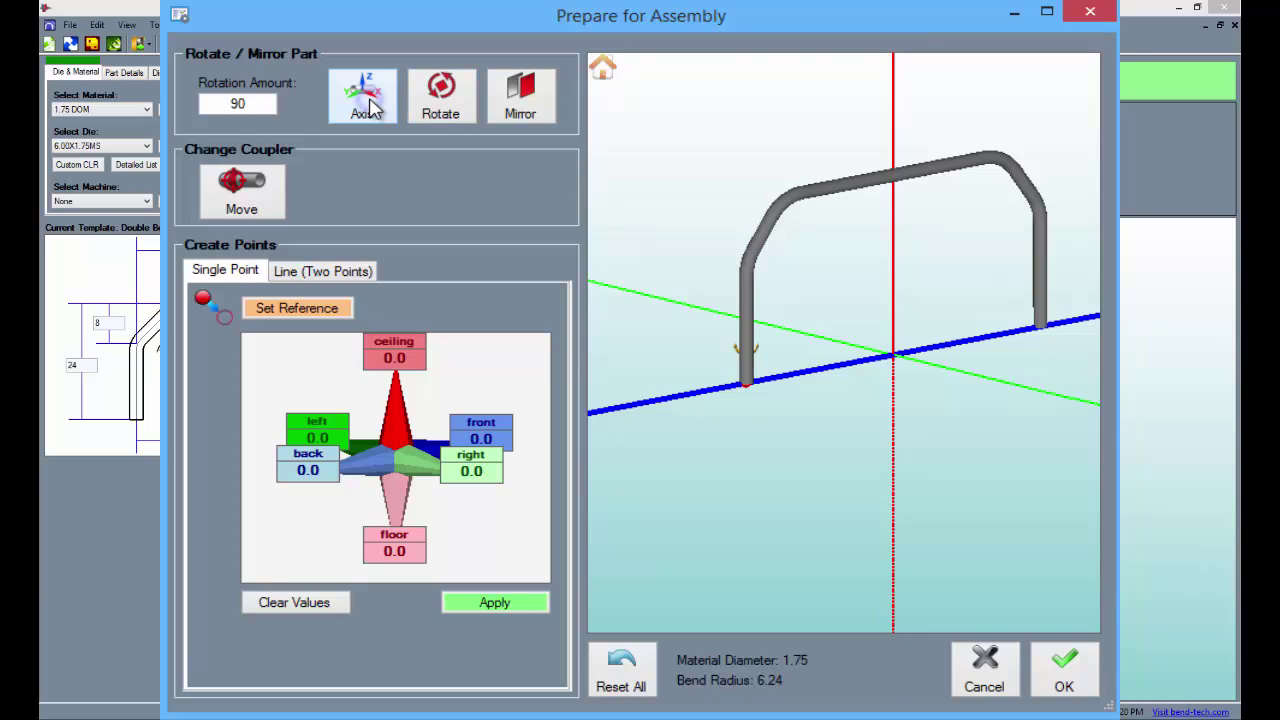
pyautogui.click(891, 314)
pyautogui.click(436, 102)
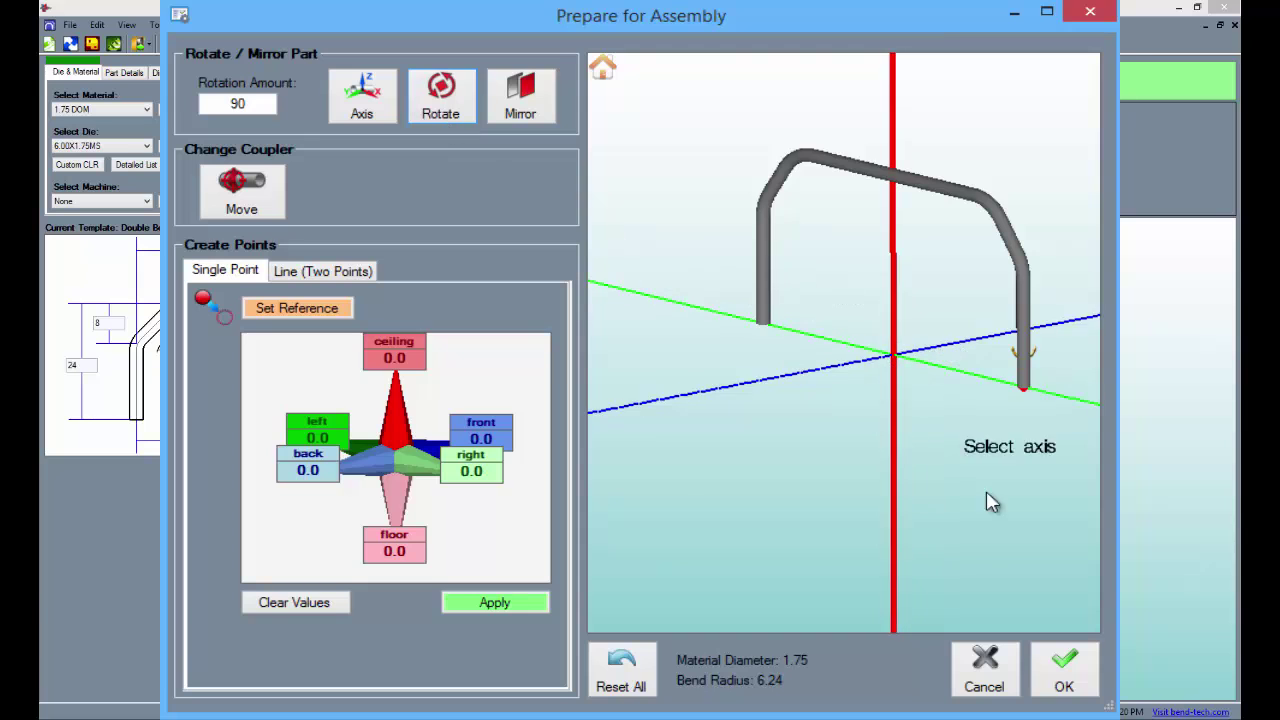
pyautogui.click(1068, 684)
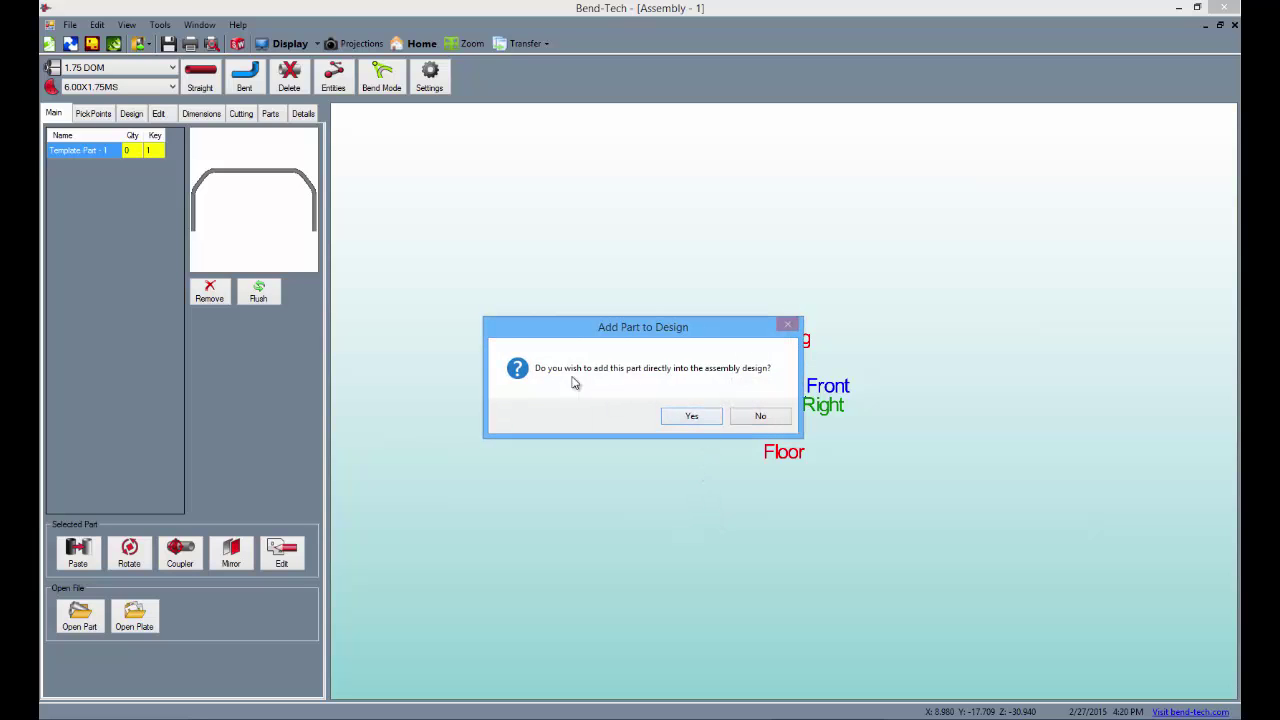
# - Answer Yes to add the hoop directly into the assembly design
pyautogui.click(689, 416)
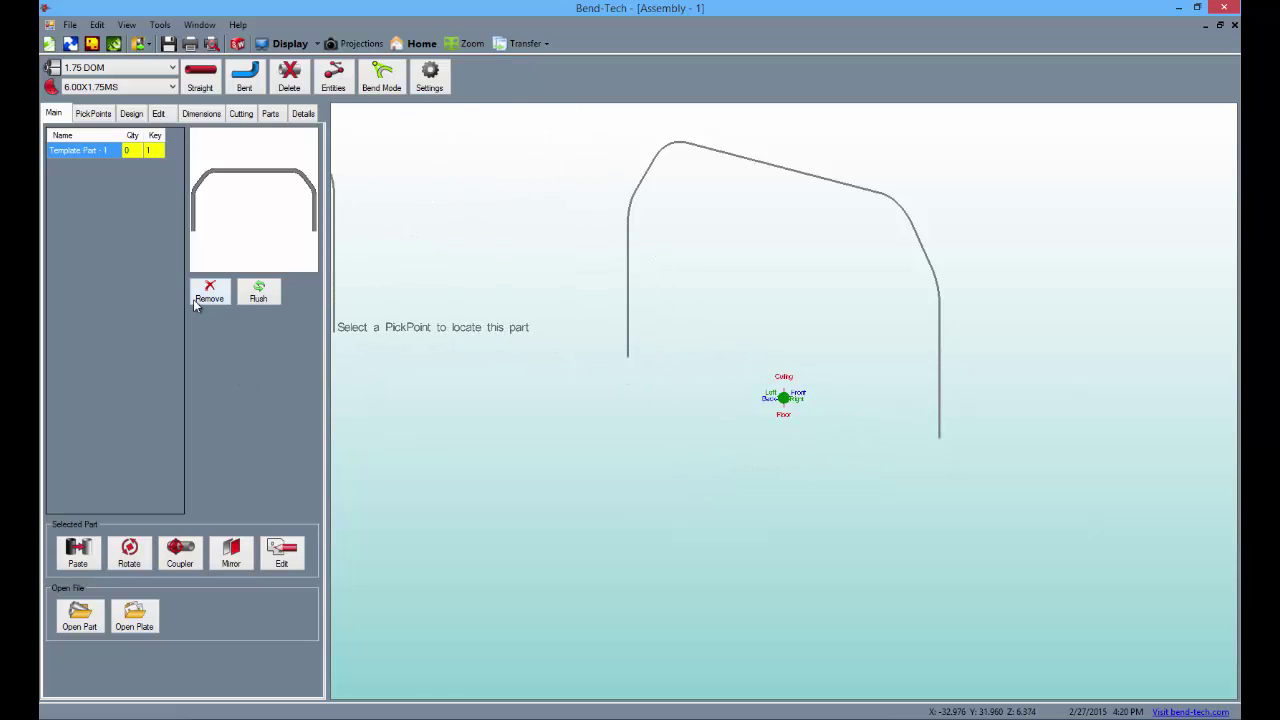
# - Create a pick point 36 back from the origin and begin a new part
pyautogui.click(93, 113)
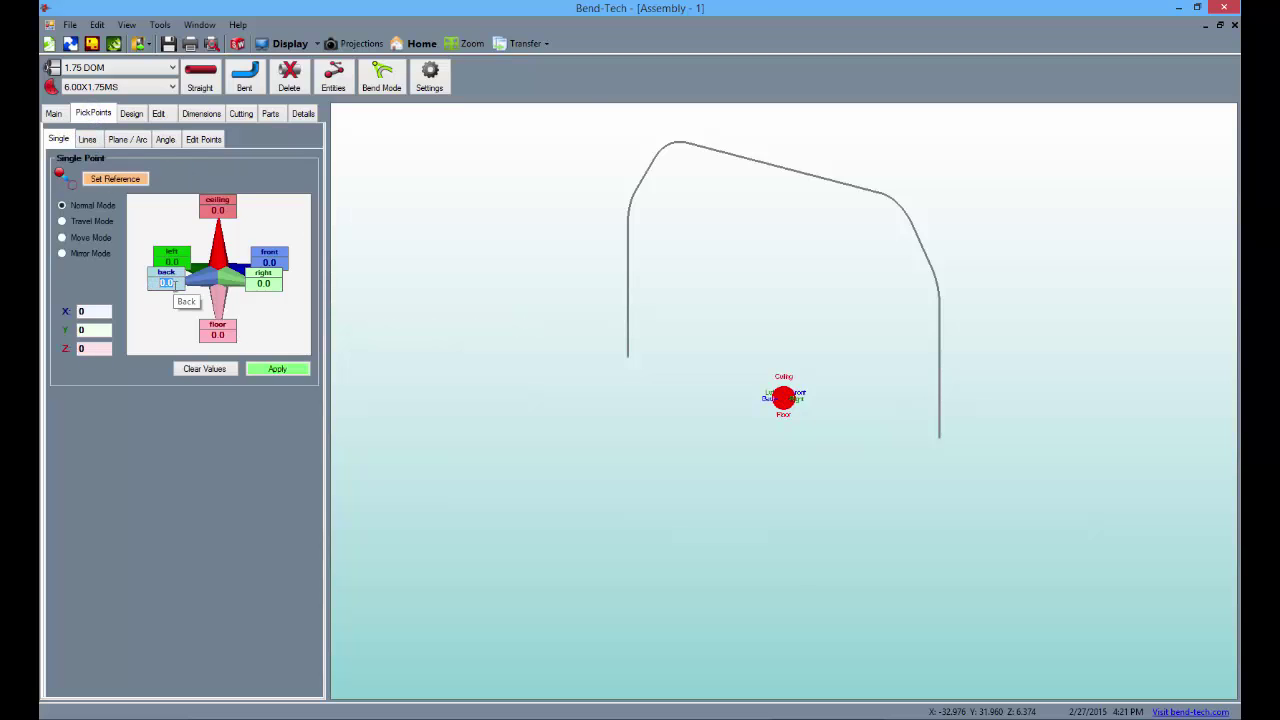
pyautogui.write('36')
pyautogui.click(277, 370)
pyautogui.scroll(-2, 755, 538)
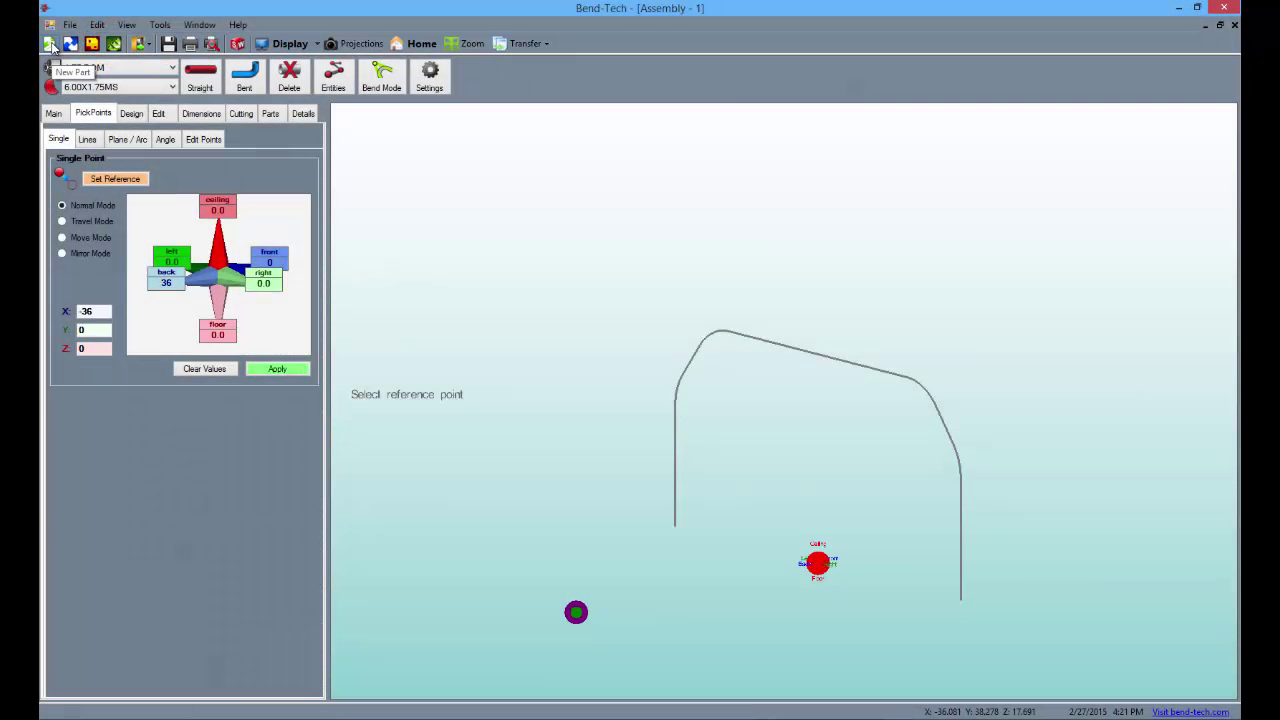
pyautogui.click(50, 45)
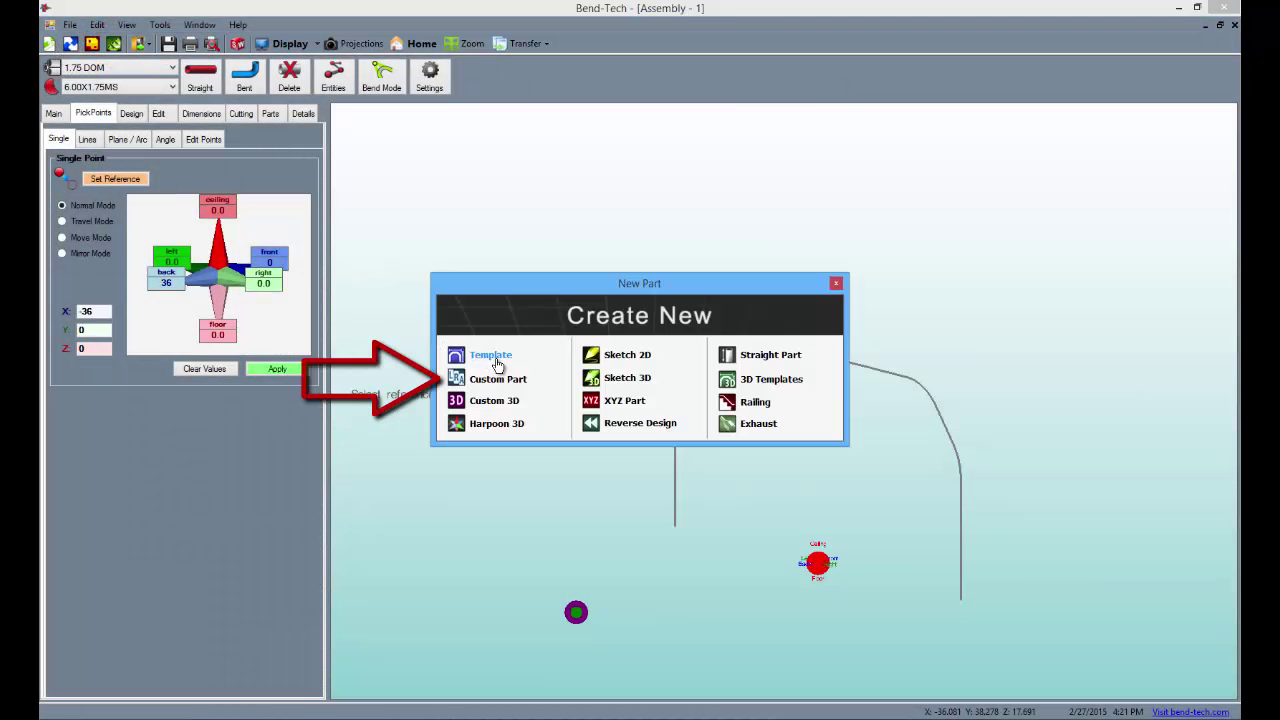
# - Choose Custom Part to open a blank 1.75 DOM tube part
pyautogui.click(503, 386)
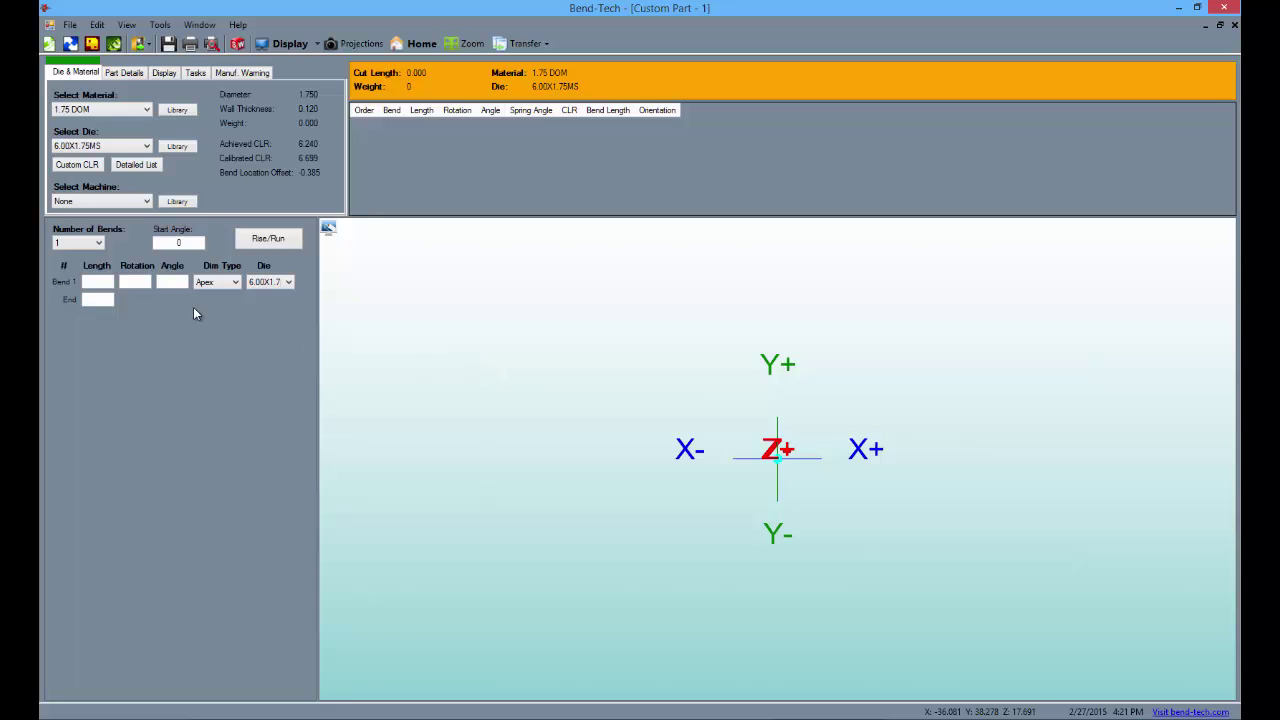
# - Set two bends, a 90° start angle, and bend 1 to length 36, rotation 0, 90°
pyautogui.click(97, 242)
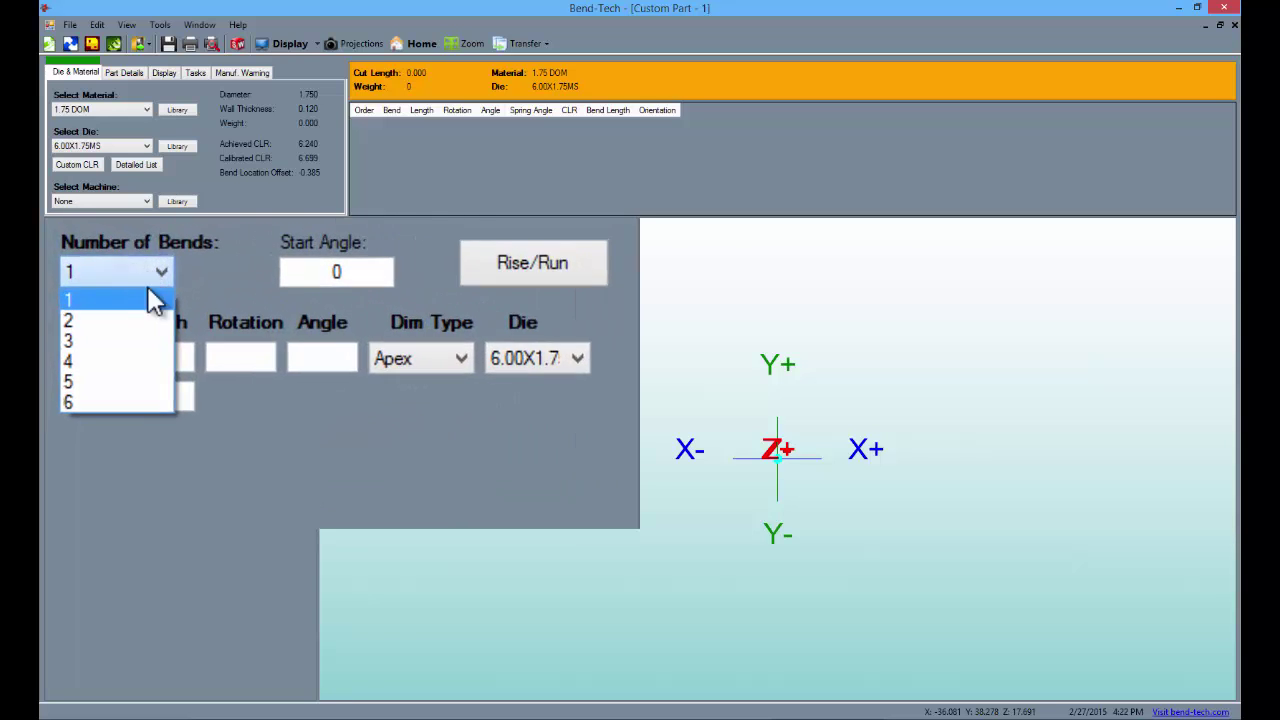
pyautogui.click(148, 321)
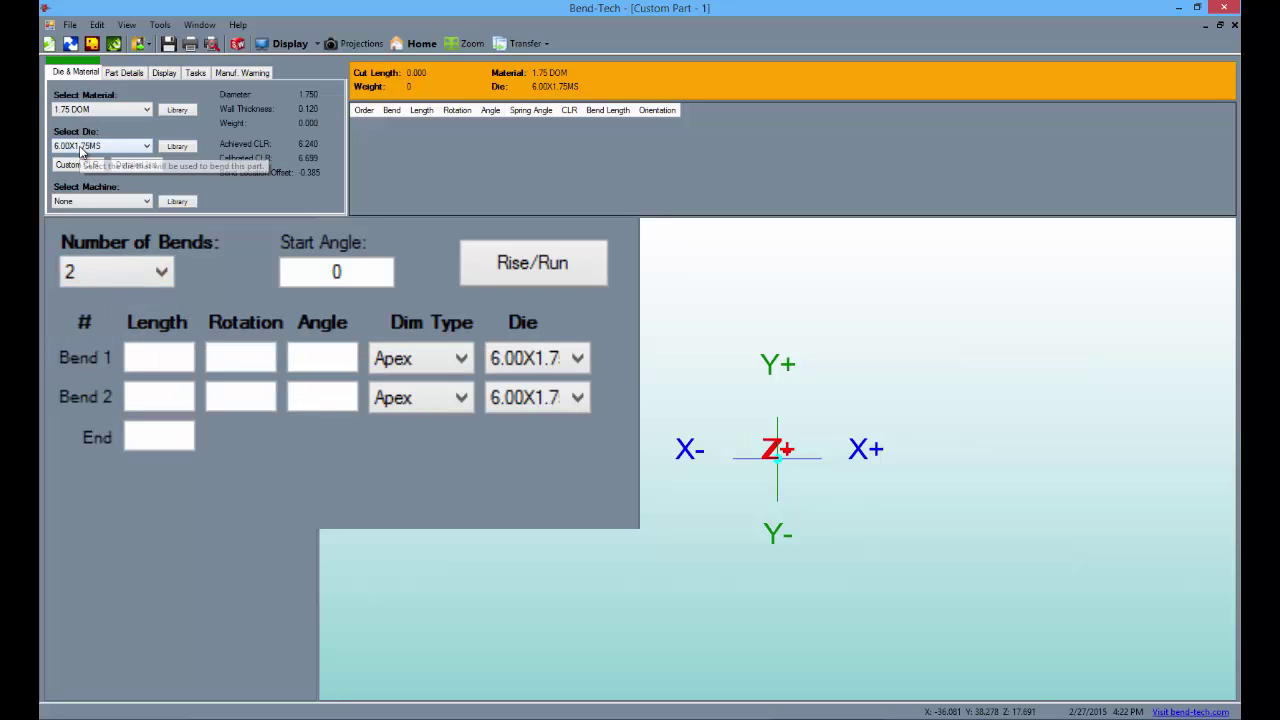
pyautogui.click(172, 359)
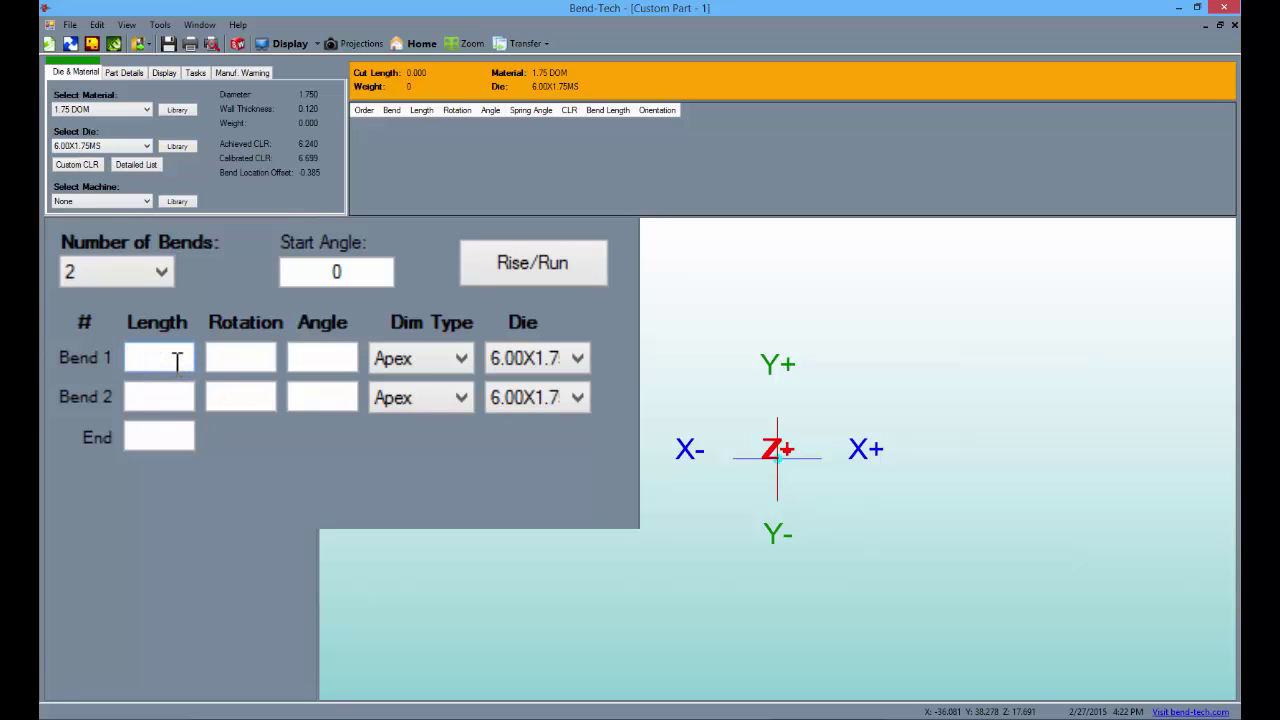
pyautogui.write('36')
pyautogui.click(254, 356)
pyautogui.write('0')
pyautogui.click(300, 358)
pyautogui.write('9')
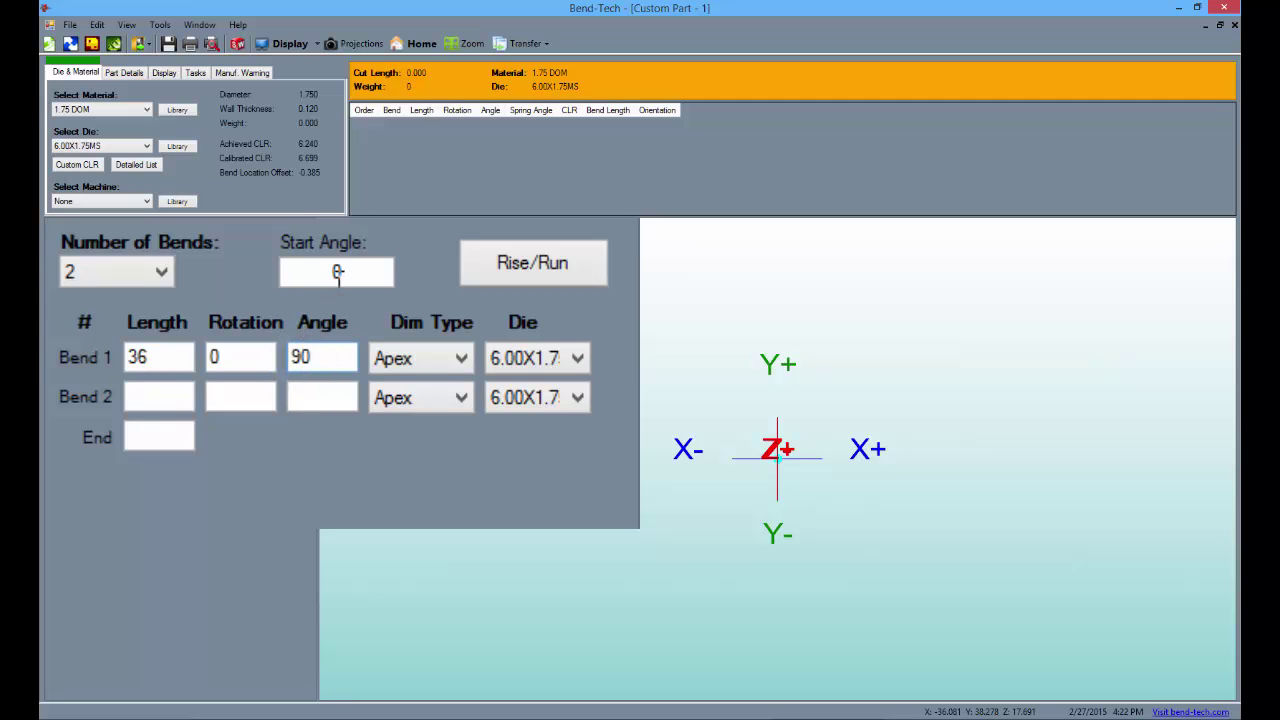
pyautogui.doubleClick(340, 272)
pyautogui.write('90')
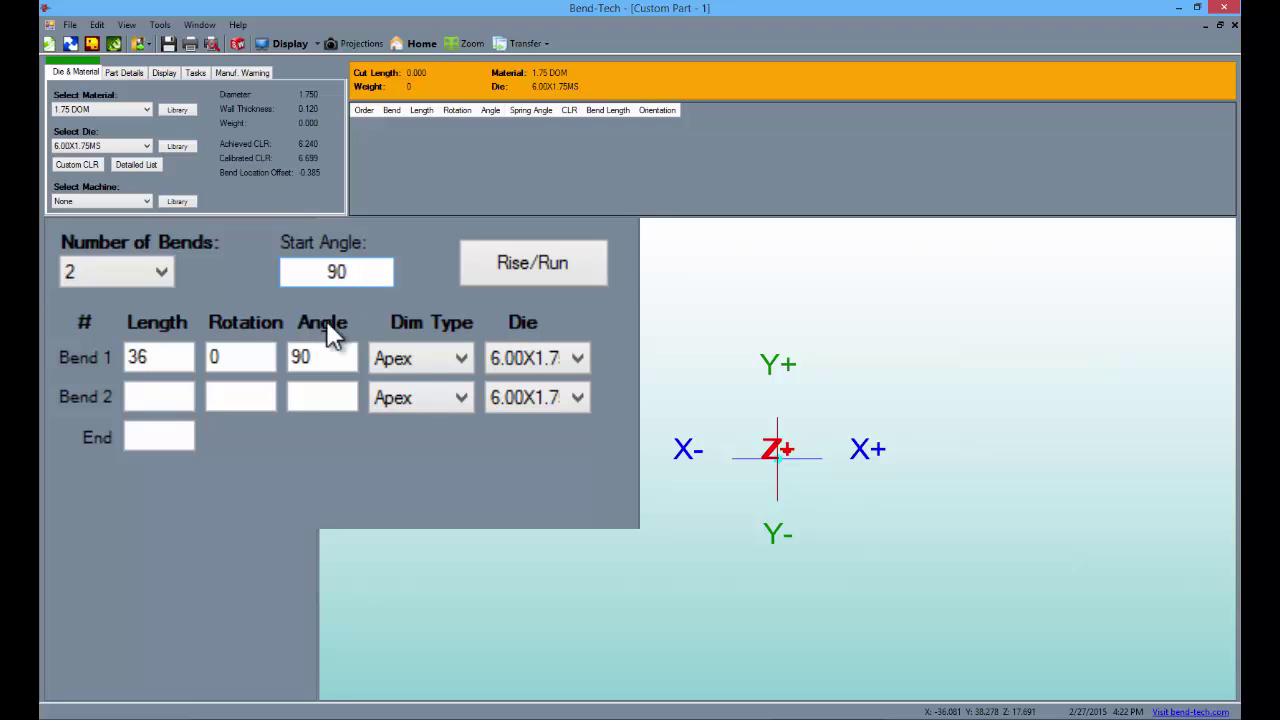
# - Set bend 2 to length 48 at 90° and the end straight to 36
pyautogui.click(181, 397)
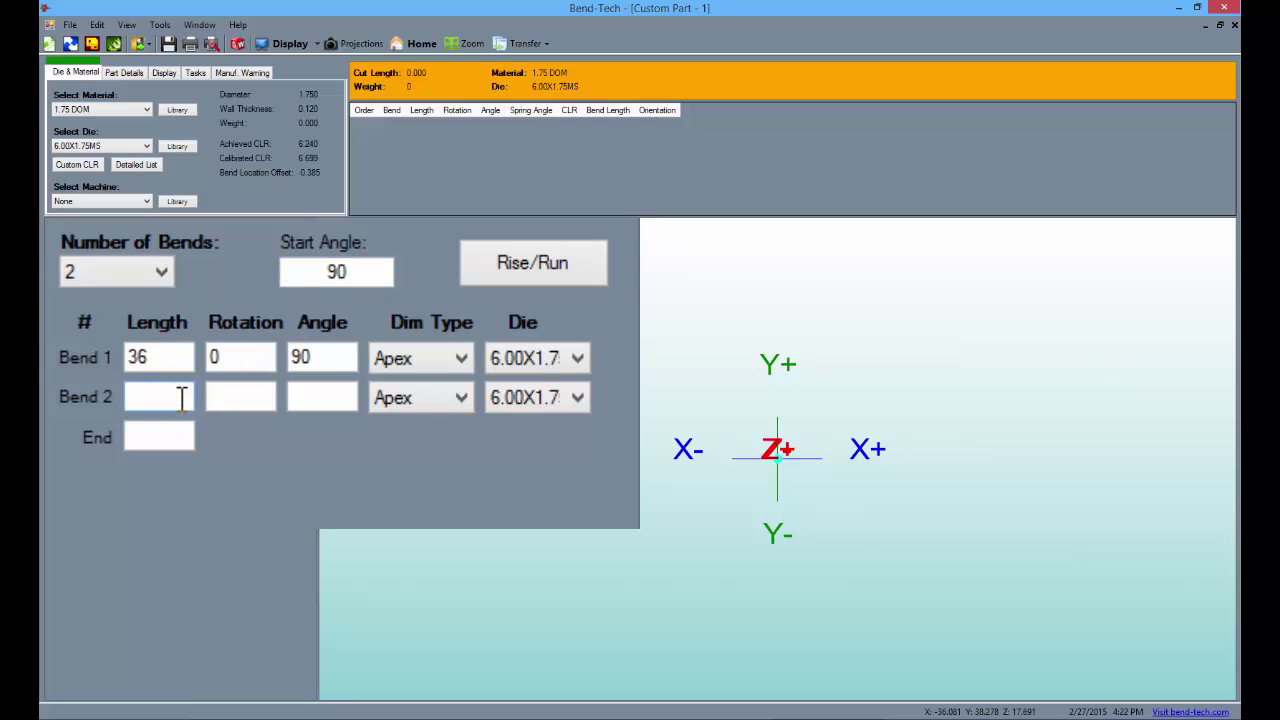
pyautogui.write('48')
pyautogui.click(227, 396)
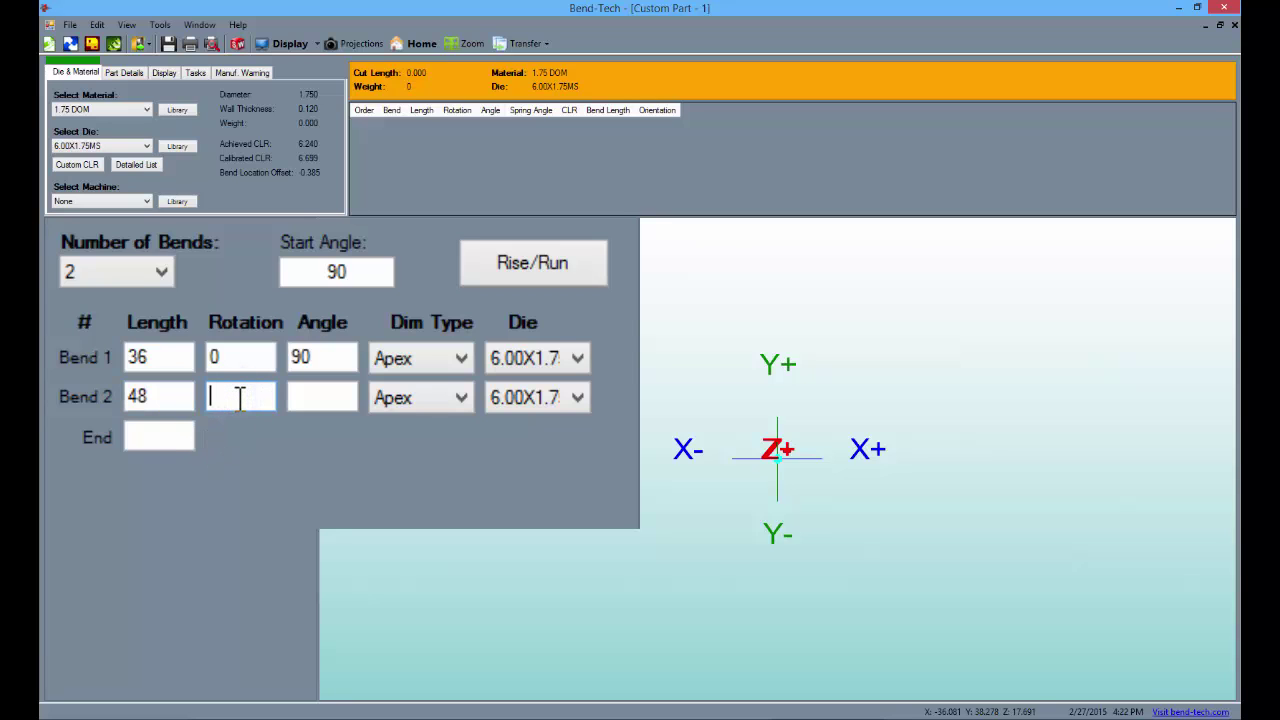
pyautogui.click(331, 395)
pyautogui.write('90')
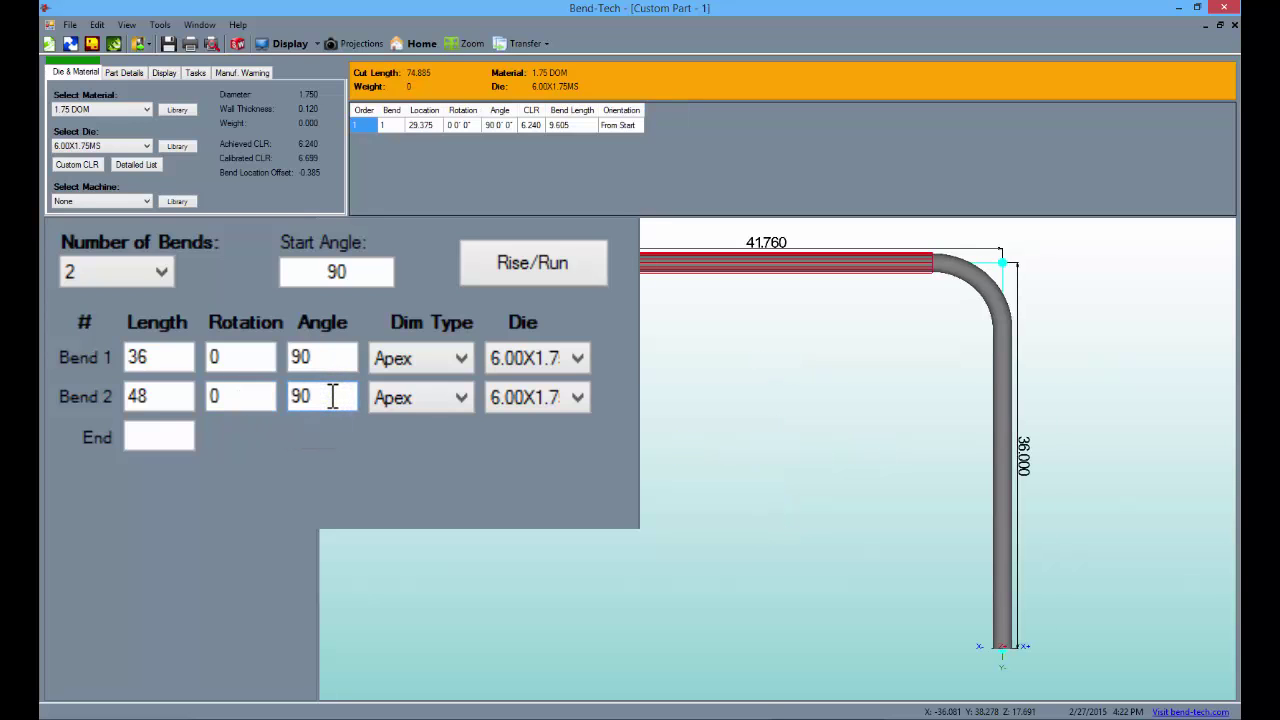
pyautogui.click(181, 438)
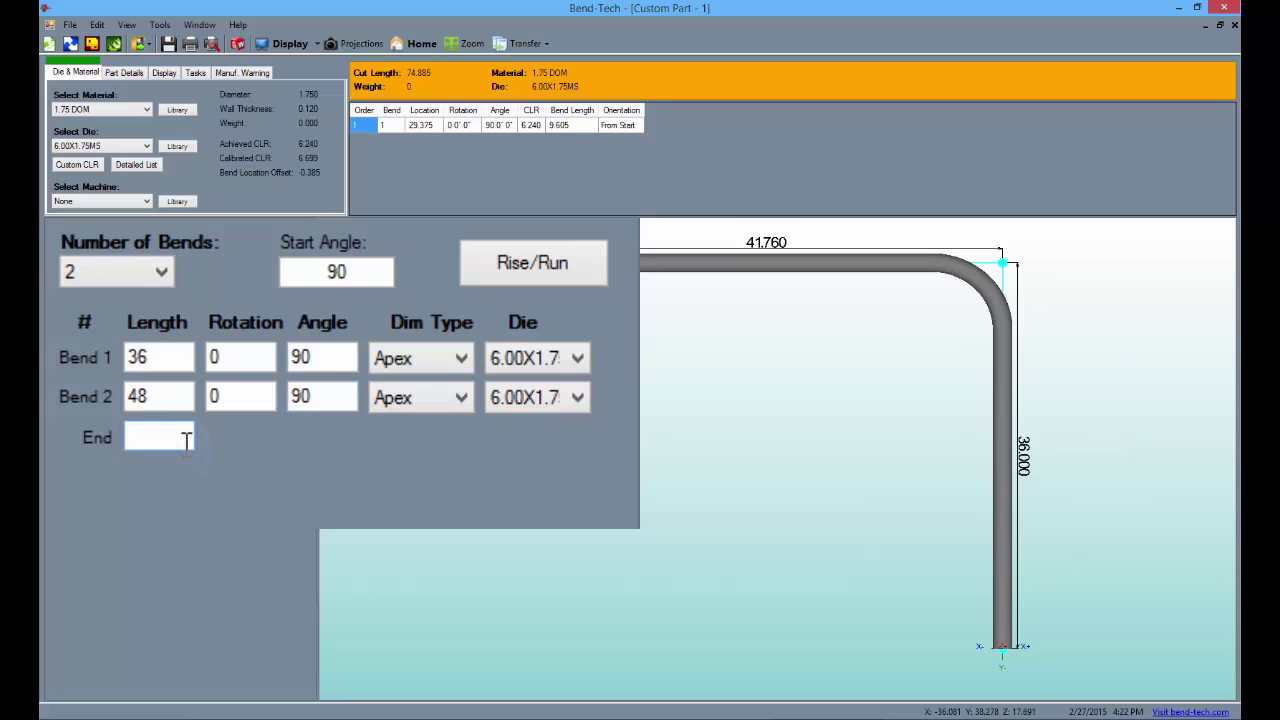
pyautogui.write('36')
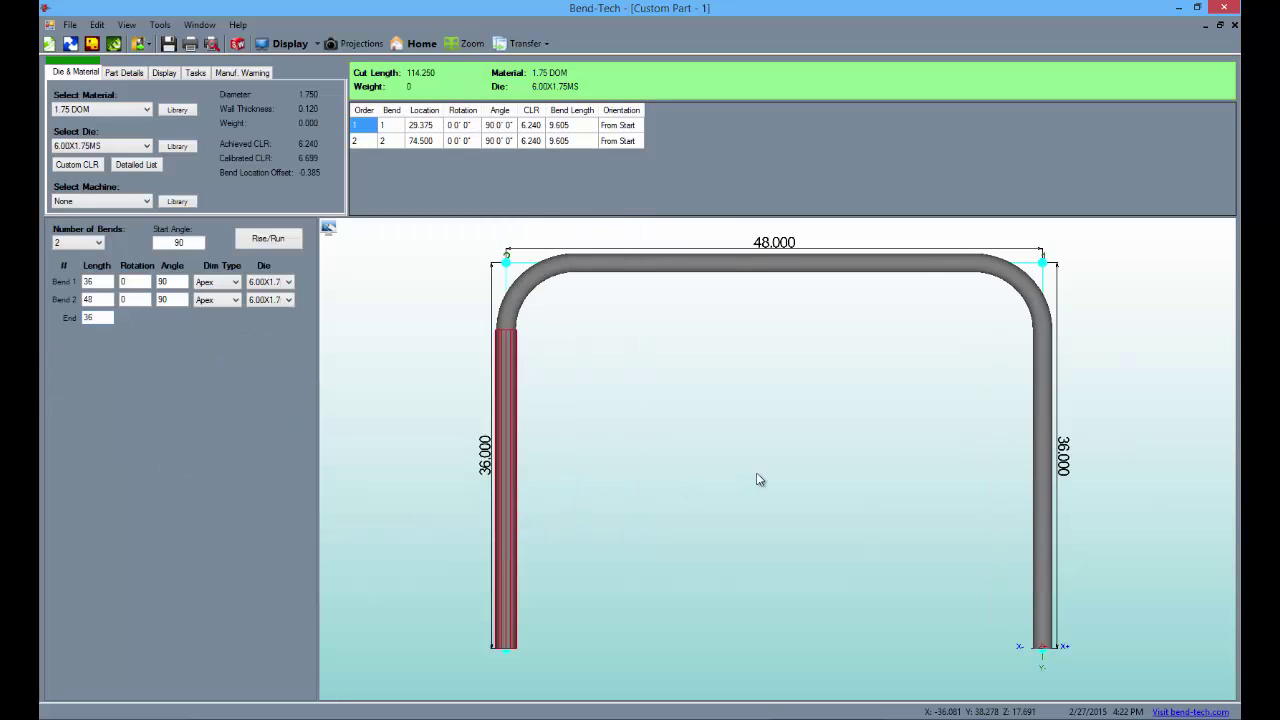
# - Transfer the custom U-shaped part to the existing Assembly - 1
pyautogui.scroll(-2, 787, 475)
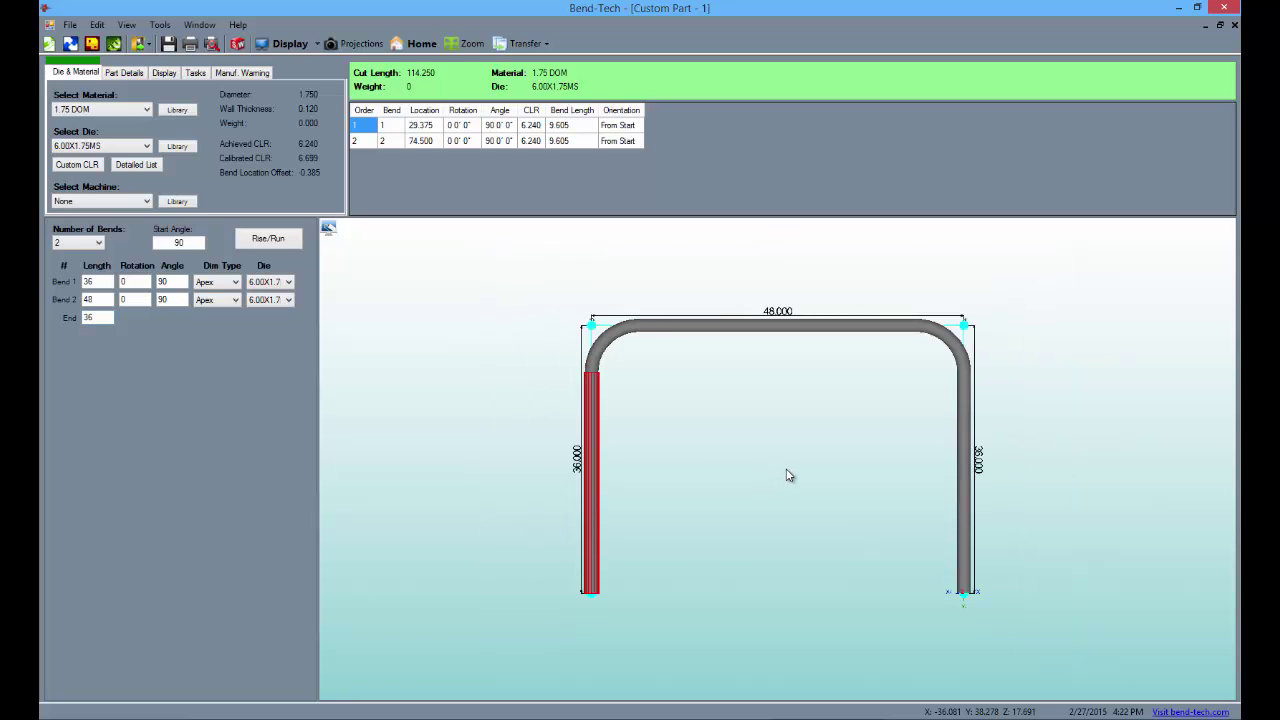
pyautogui.moveTo(783, 472); pyautogui.dragTo(678, 469)
pyautogui.moveTo(706, 469); pyautogui.dragTo(650, 459, button='middle')
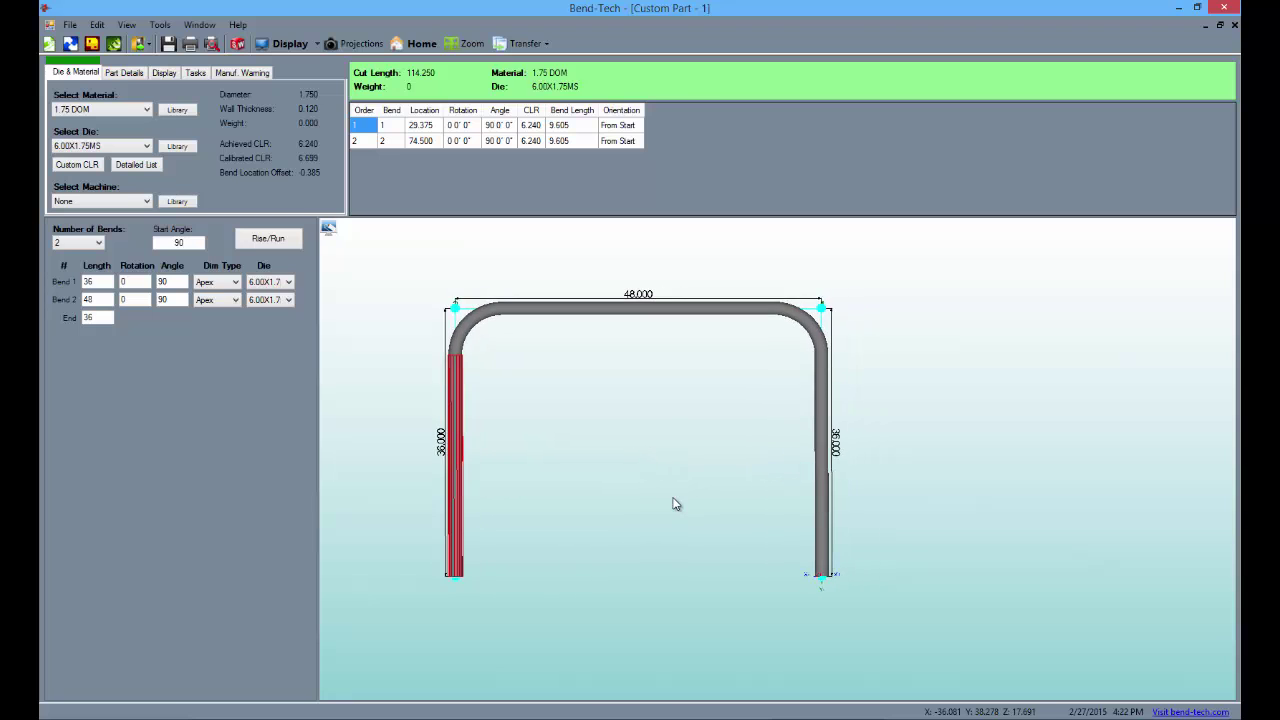
pyautogui.click(527, 43)
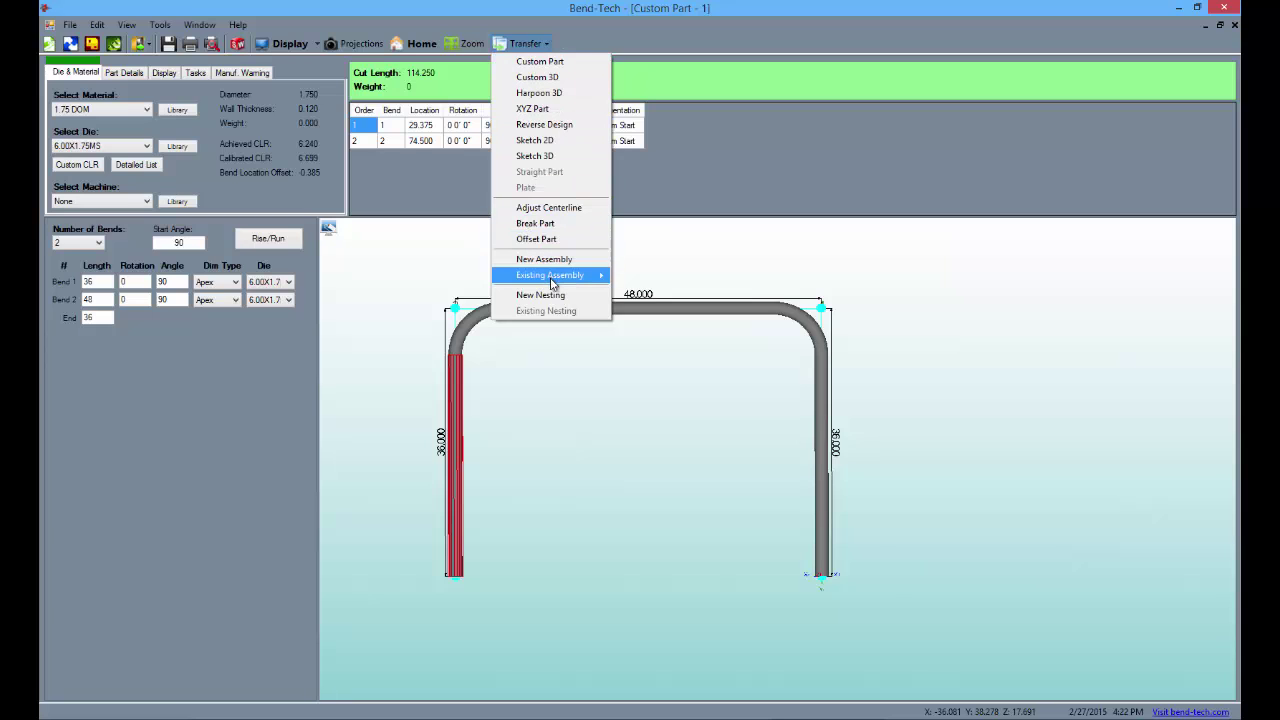
pyautogui.moveTo(517, 283)
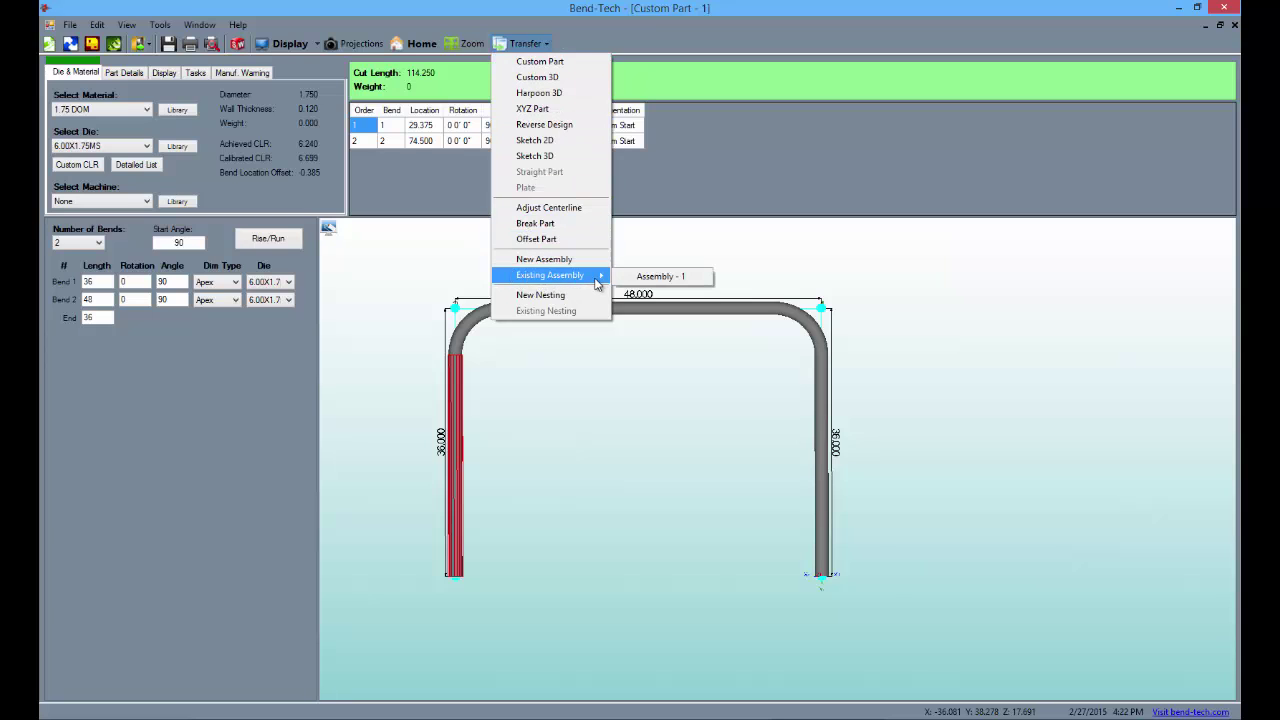
pyautogui.click(655, 277)
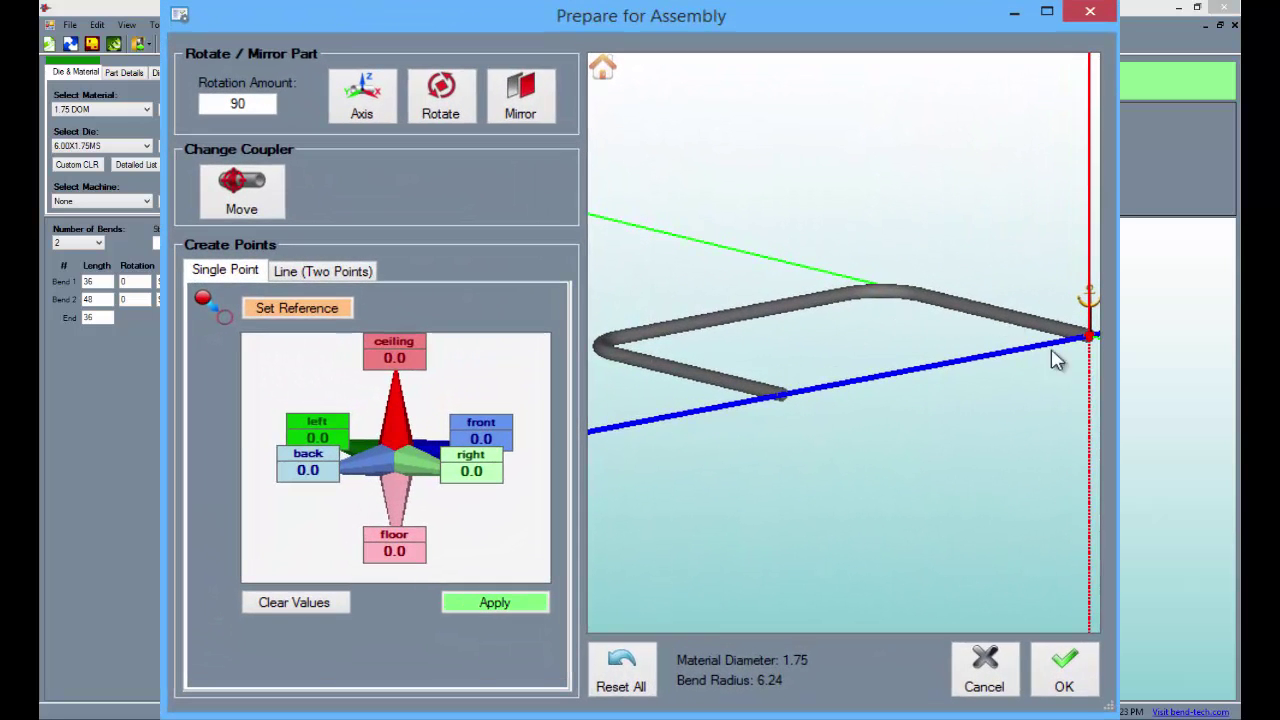
# - Rotate the part 90° about the blue axis so it stands upright
pyautogui.scroll(-3, 910, 360)
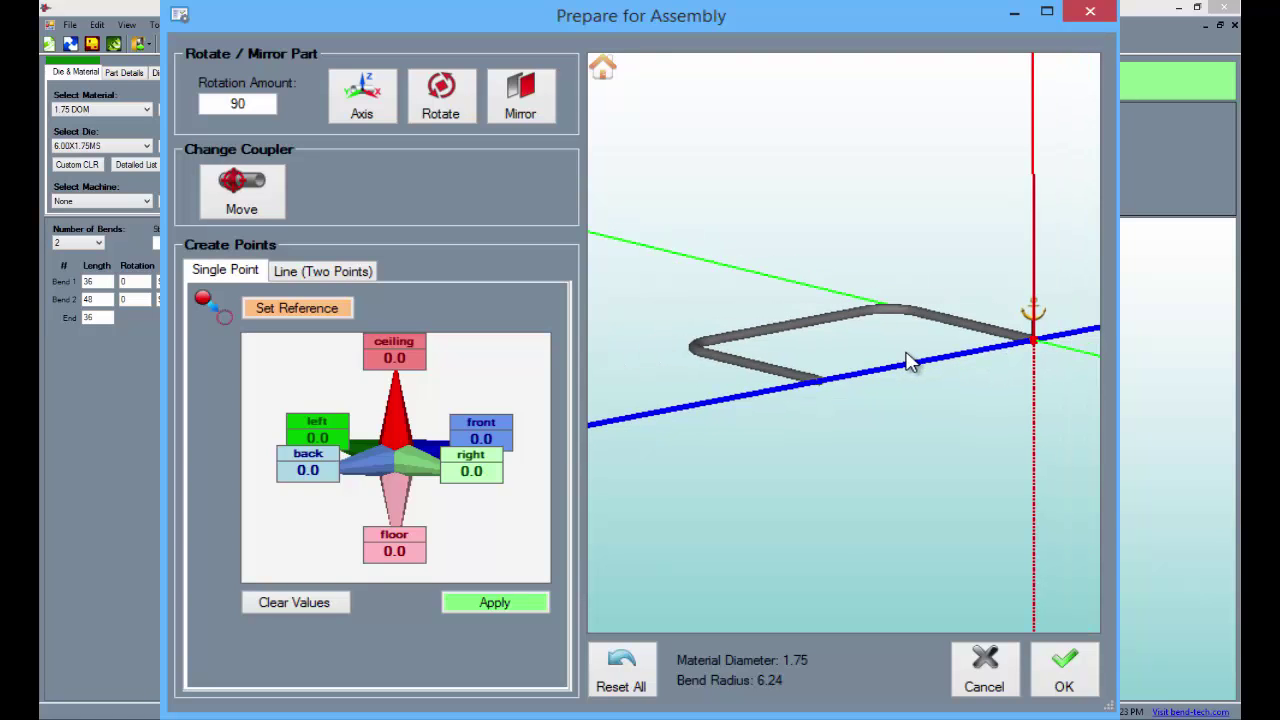
pyautogui.click(360, 110)
pyautogui.click(846, 378)
pyautogui.click(462, 116)
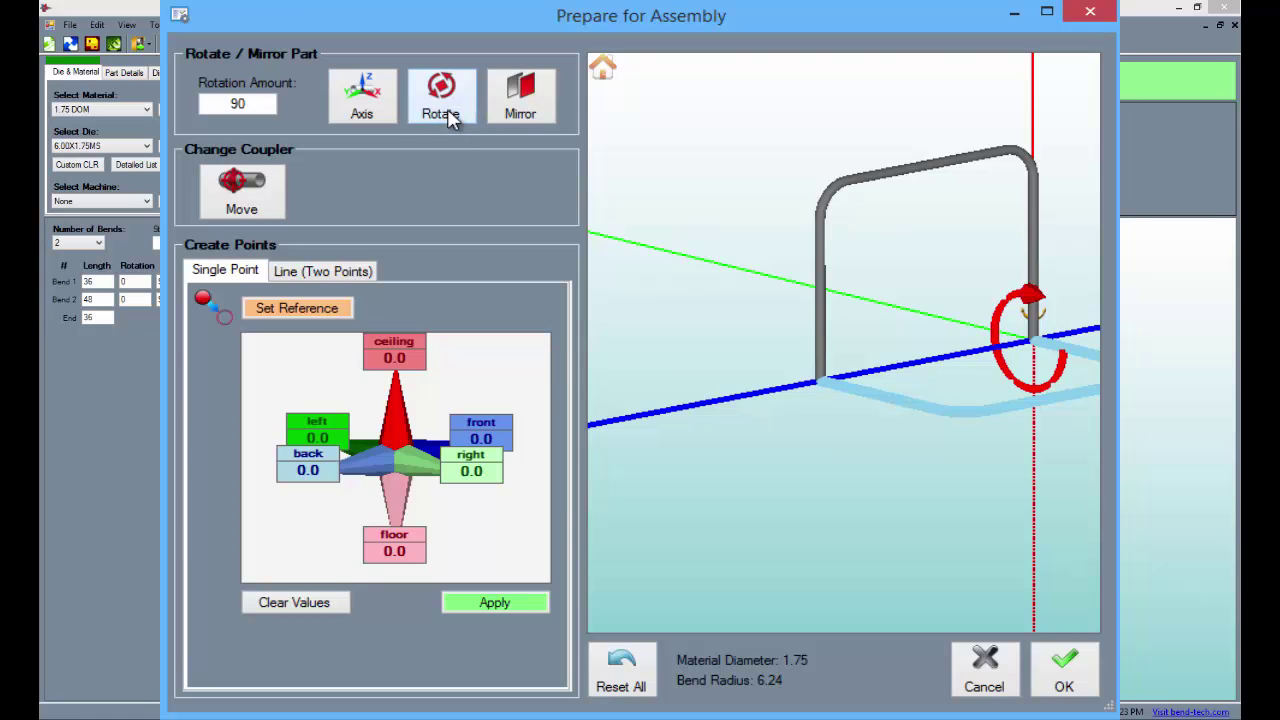
# - Rotate the part 90° about the vertical red axis and pick the blue axis as reference
pyautogui.click(364, 106)
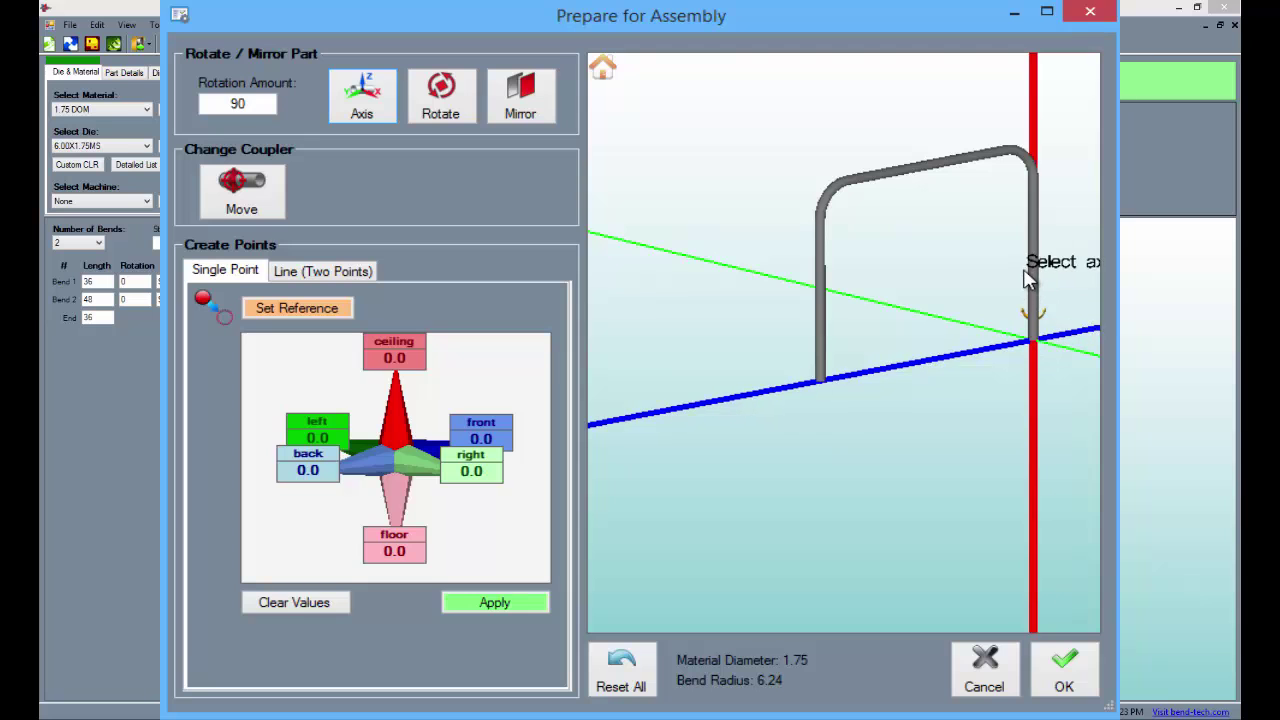
pyautogui.click(1034, 330)
pyautogui.click(460, 104)
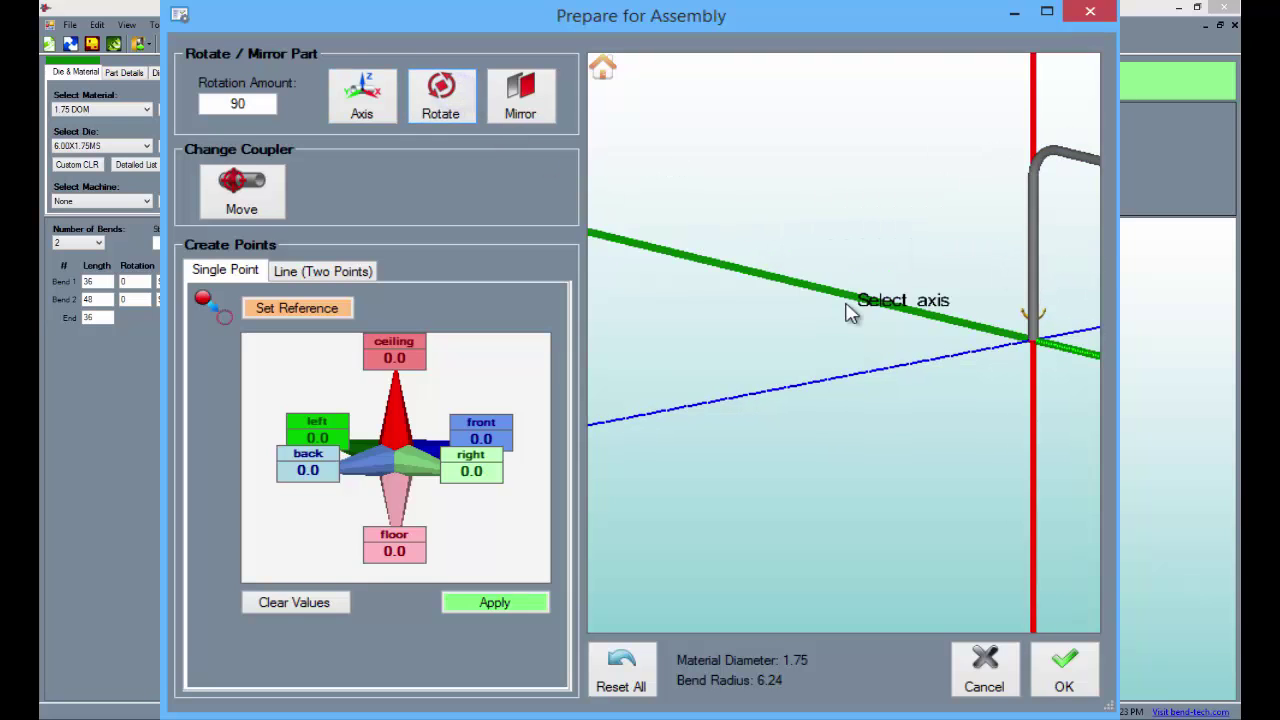
pyautogui.moveTo(845, 313); pyautogui.dragTo(597, 326, button='middle')
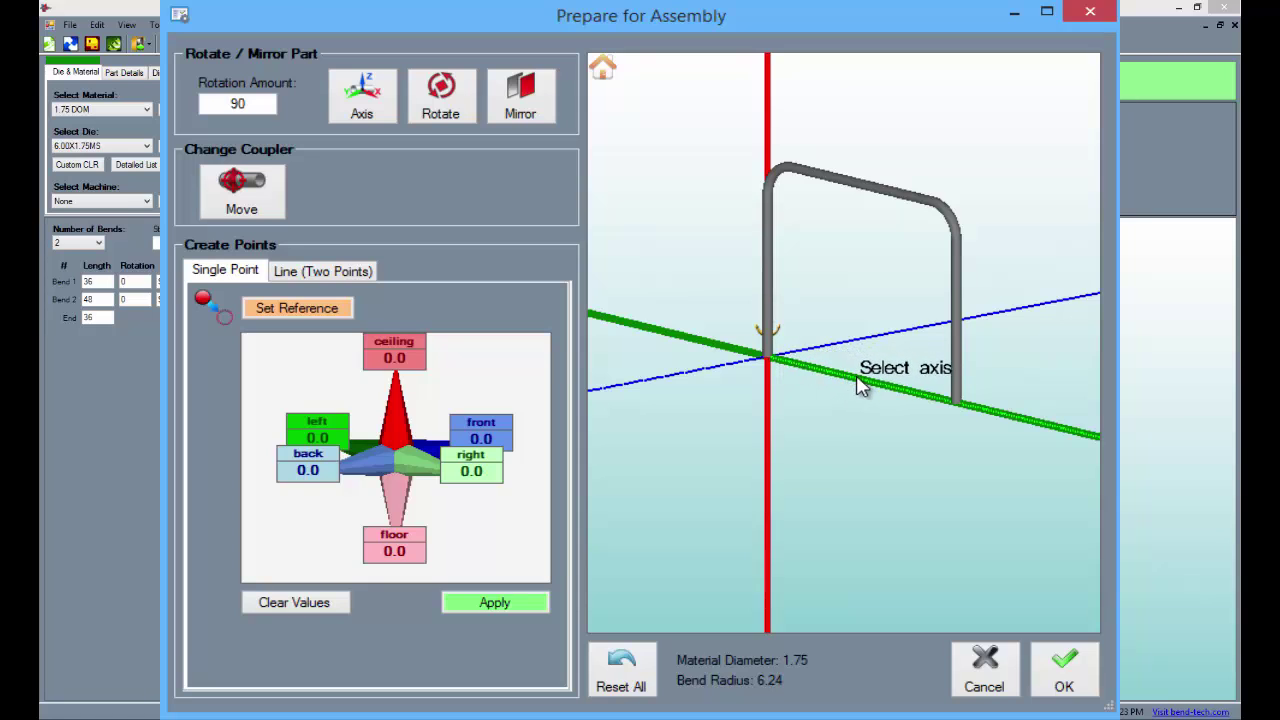
pyautogui.click(745, 362)
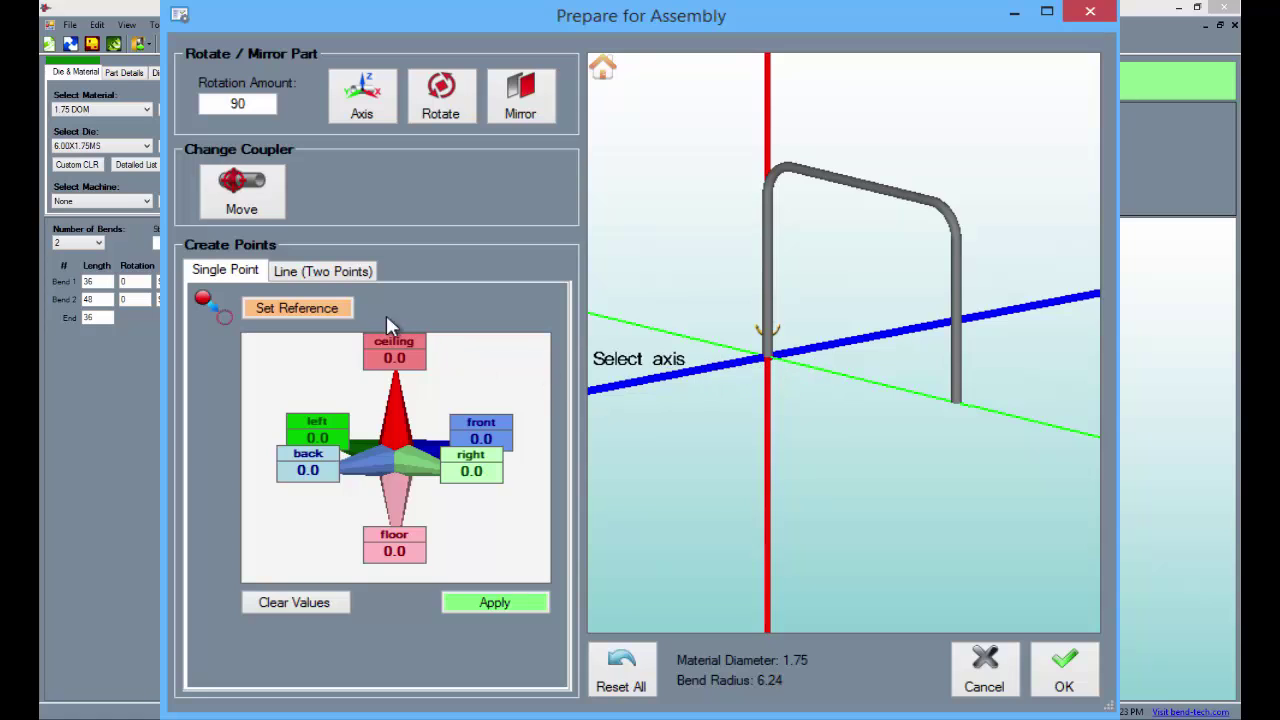
pyautogui.click(326, 272)
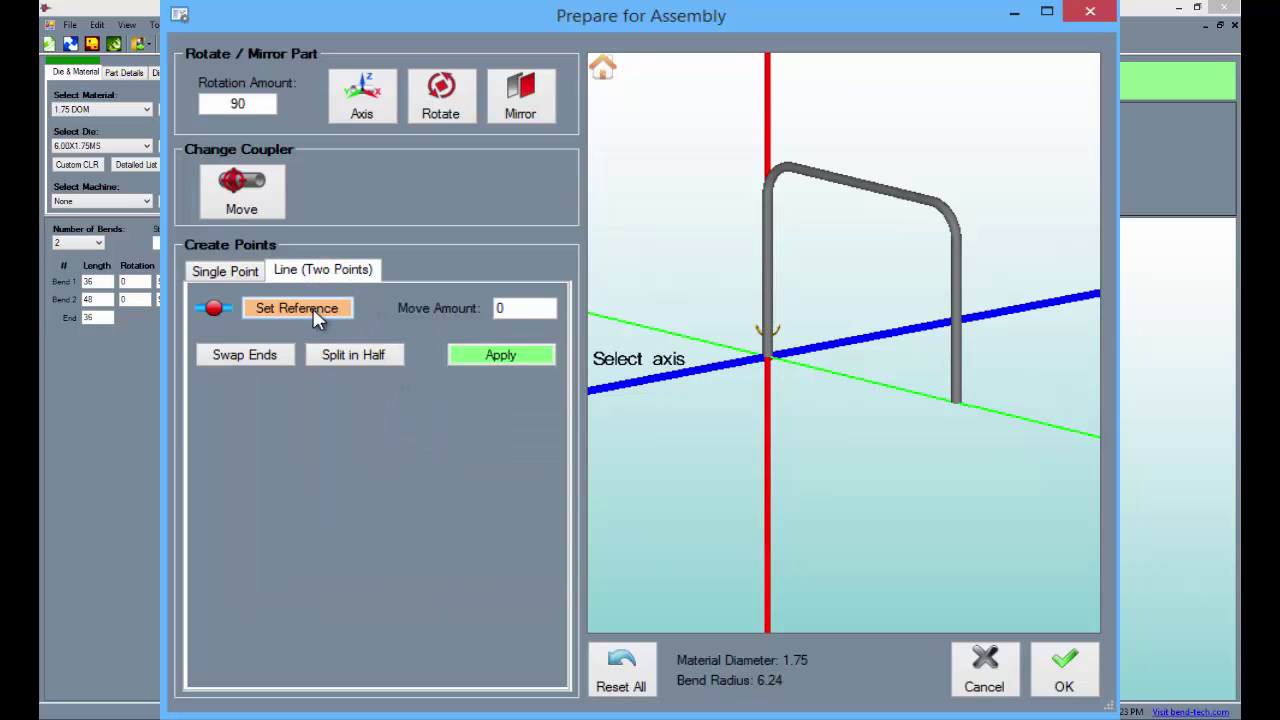
# - Mark the midpoint 24 along the line between the leg ends and move the coupler there
pyautogui.click(316, 310)
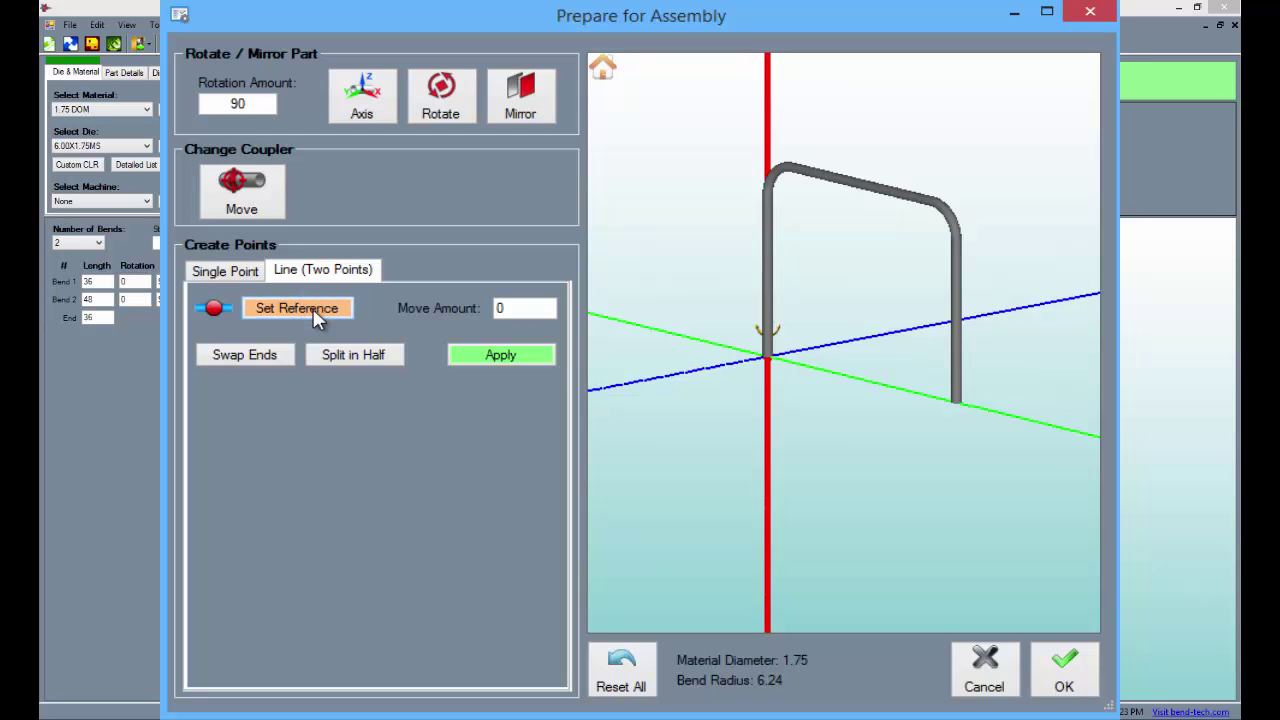
pyautogui.click(769, 362)
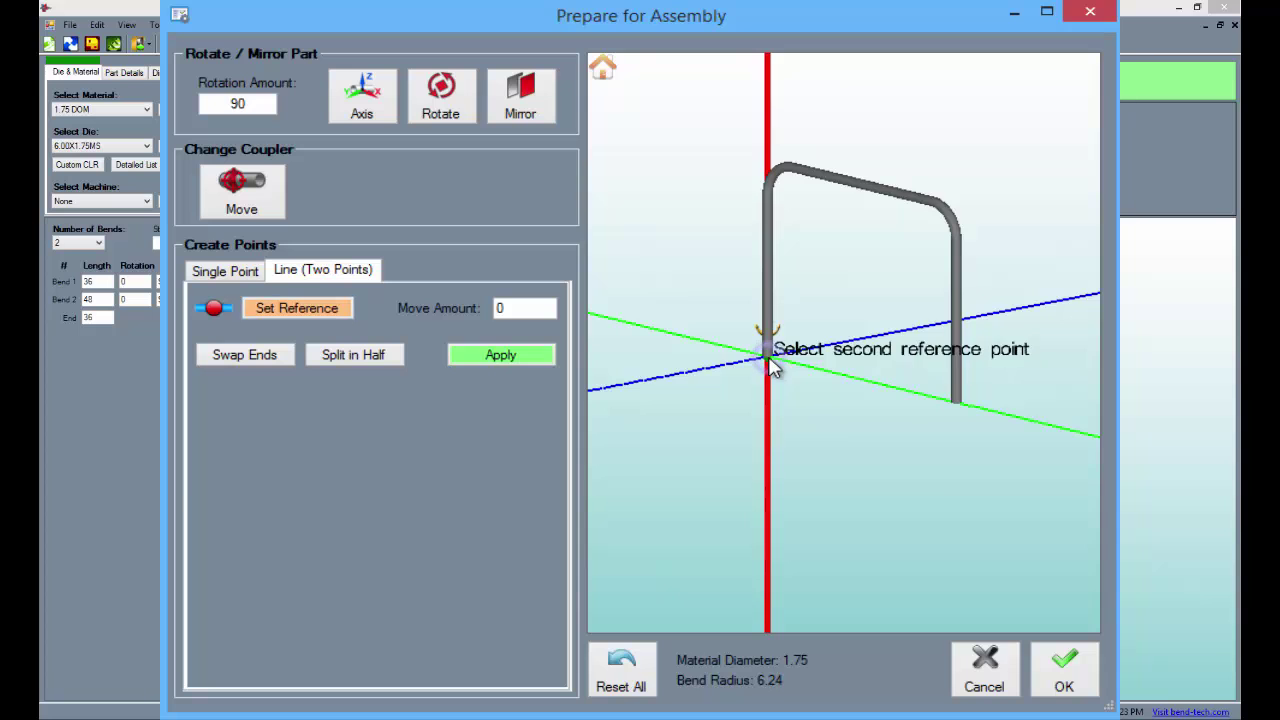
pyautogui.click(951, 400)
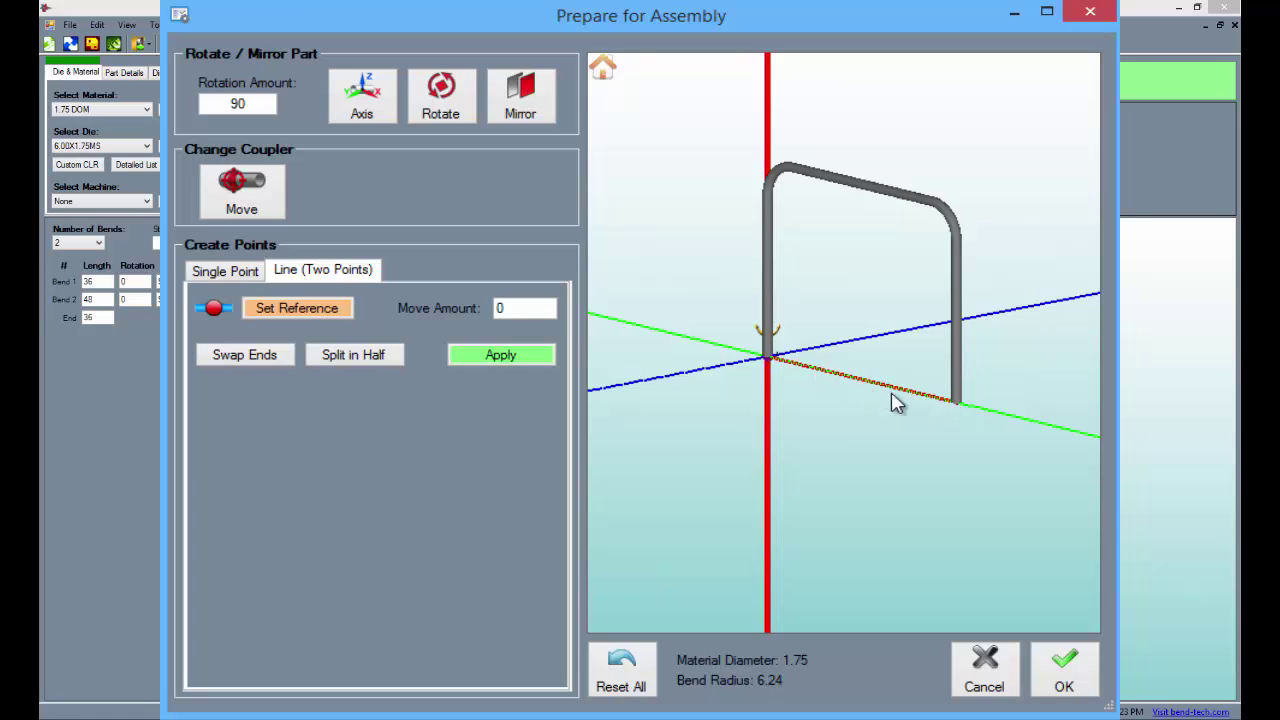
pyautogui.click(388, 362)
pyautogui.click(529, 360)
pyautogui.click(243, 203)
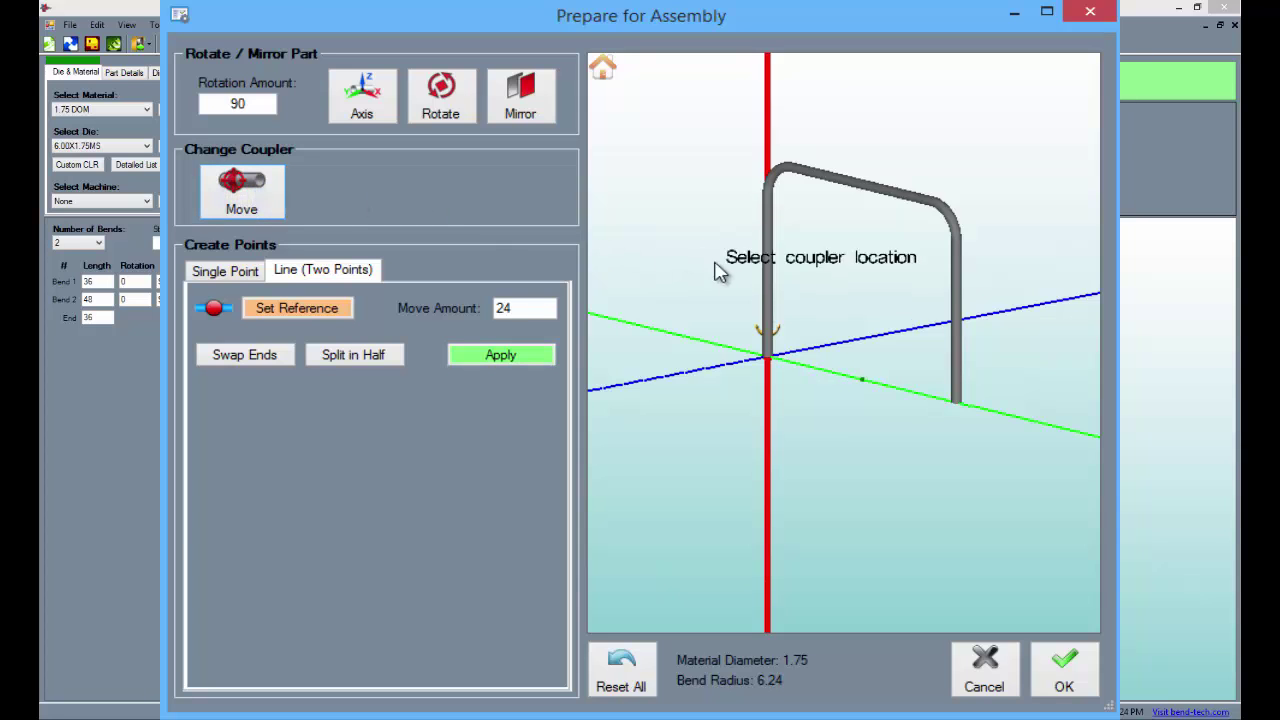
pyautogui.click(866, 381)
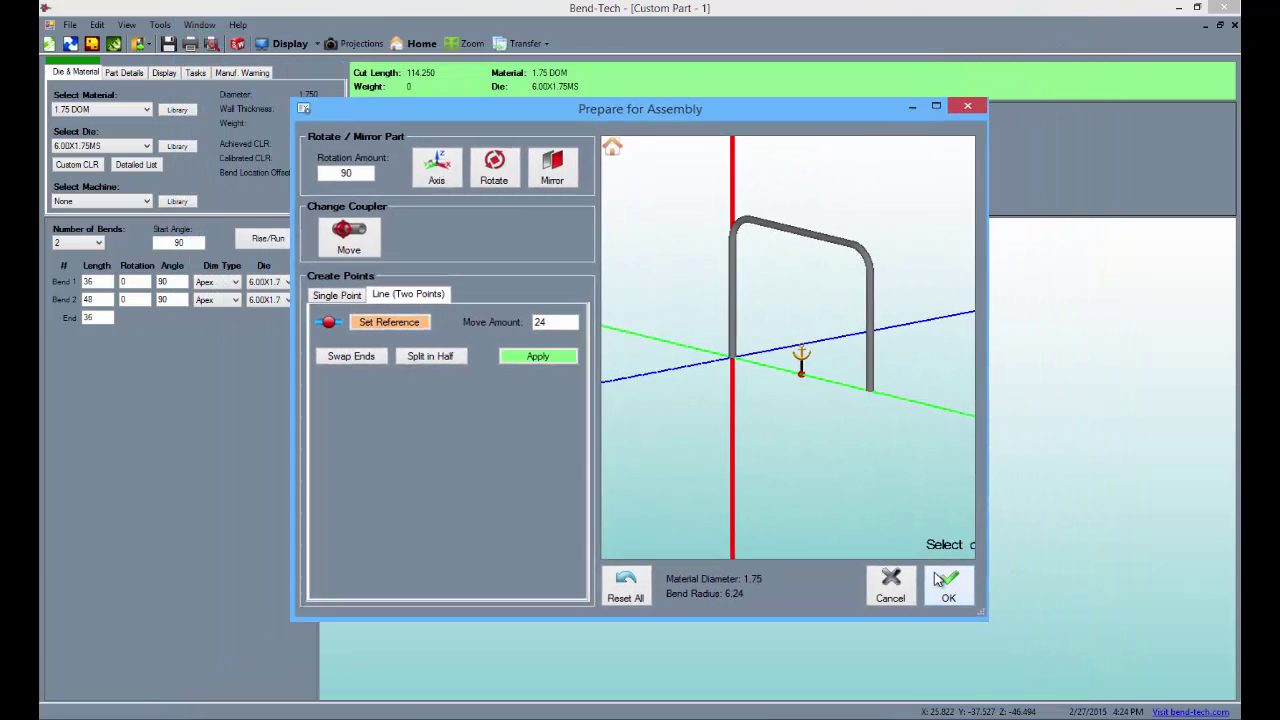
# - Accept the prepared hoop for assembly and decline adding it directly to the design
pyautogui.click(932, 575)
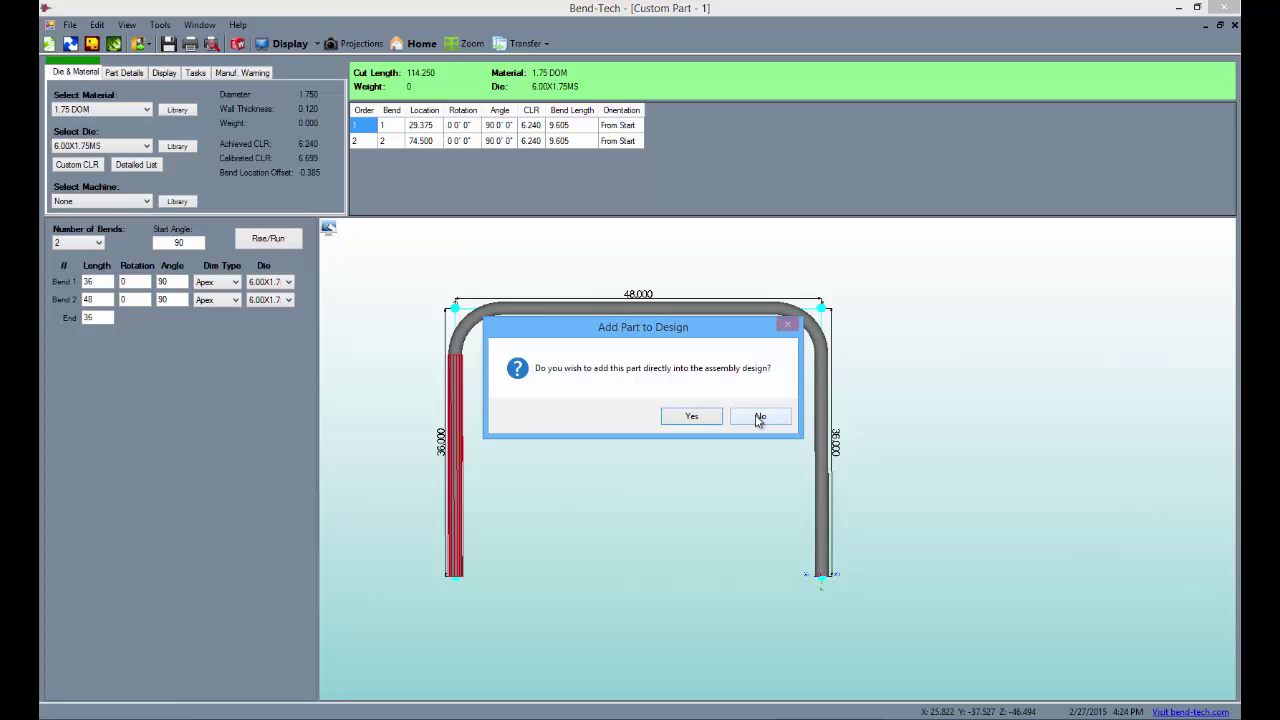
pyautogui.click(759, 417)
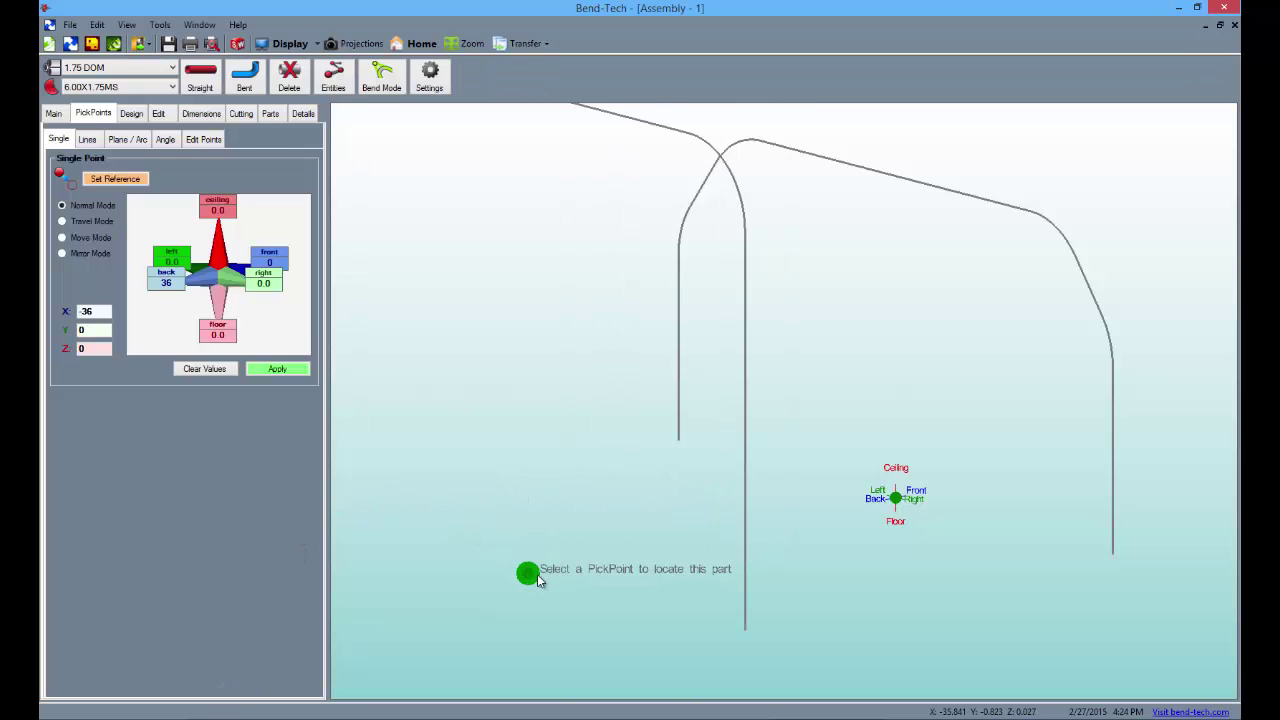
# - Zoom the Assembly - 1 view in and out to check the upright second hoop
pyautogui.scroll(-2, 537, 574)
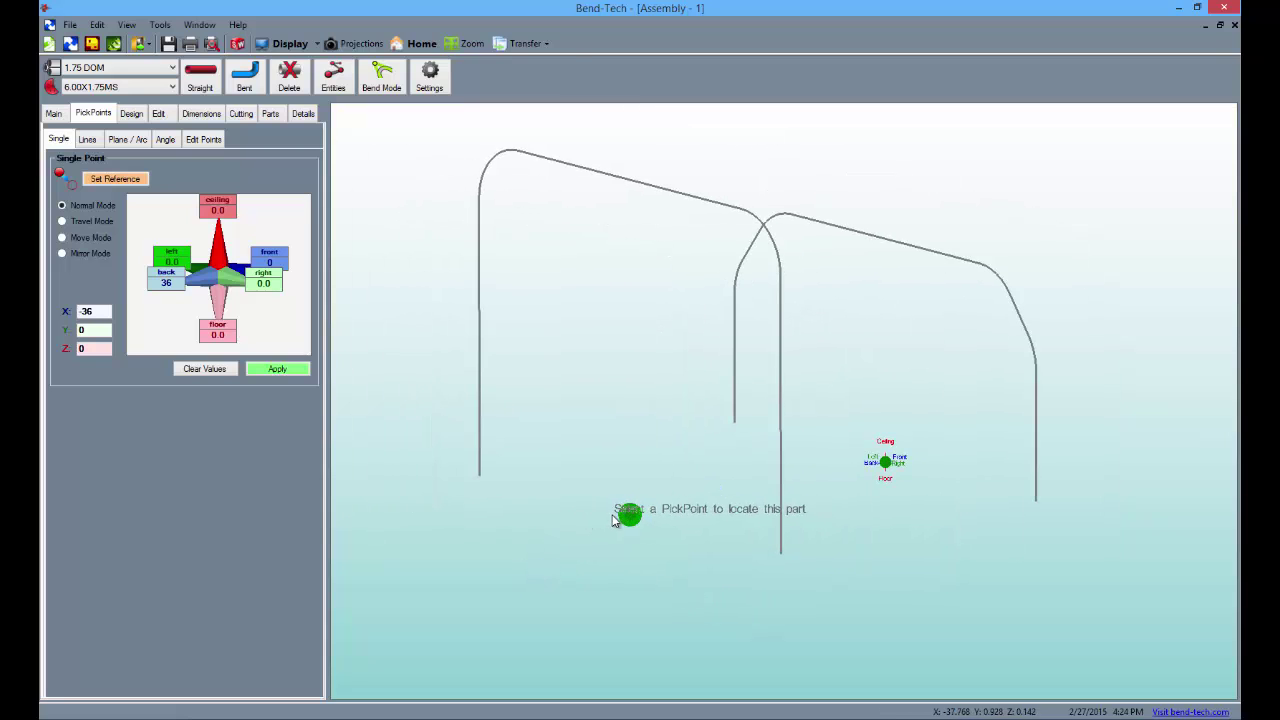
pyautogui.scroll(2, 616, 522)
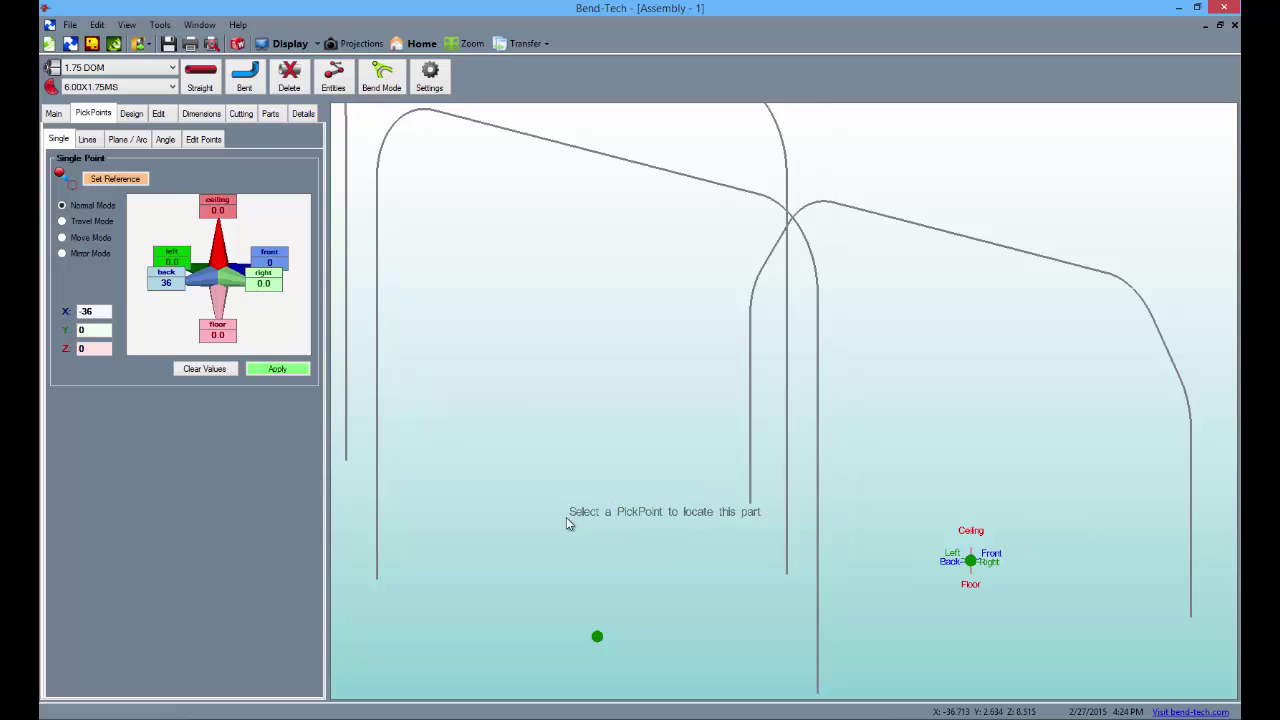
pyautogui.scroll(-3, 205, 489)
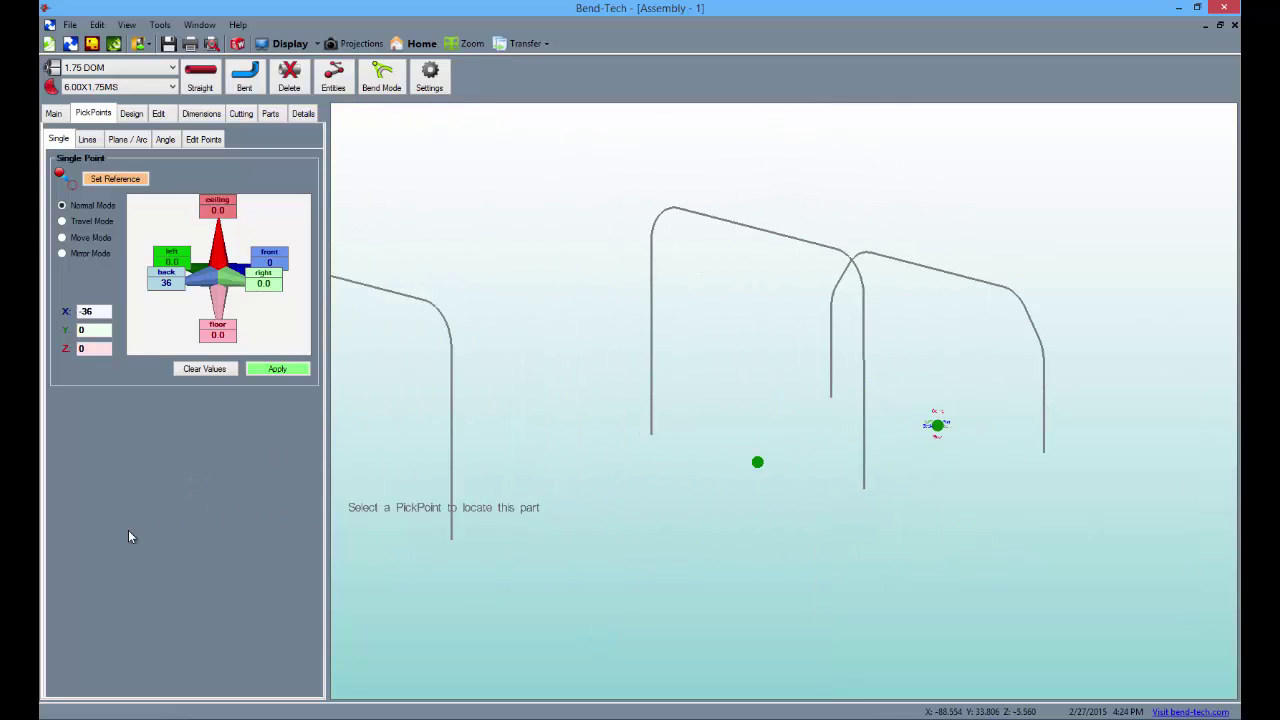
# - Draw the first two straight cross tubes, one leg-to-leg and one from the top-left bend
pyautogui.click(60, 116)
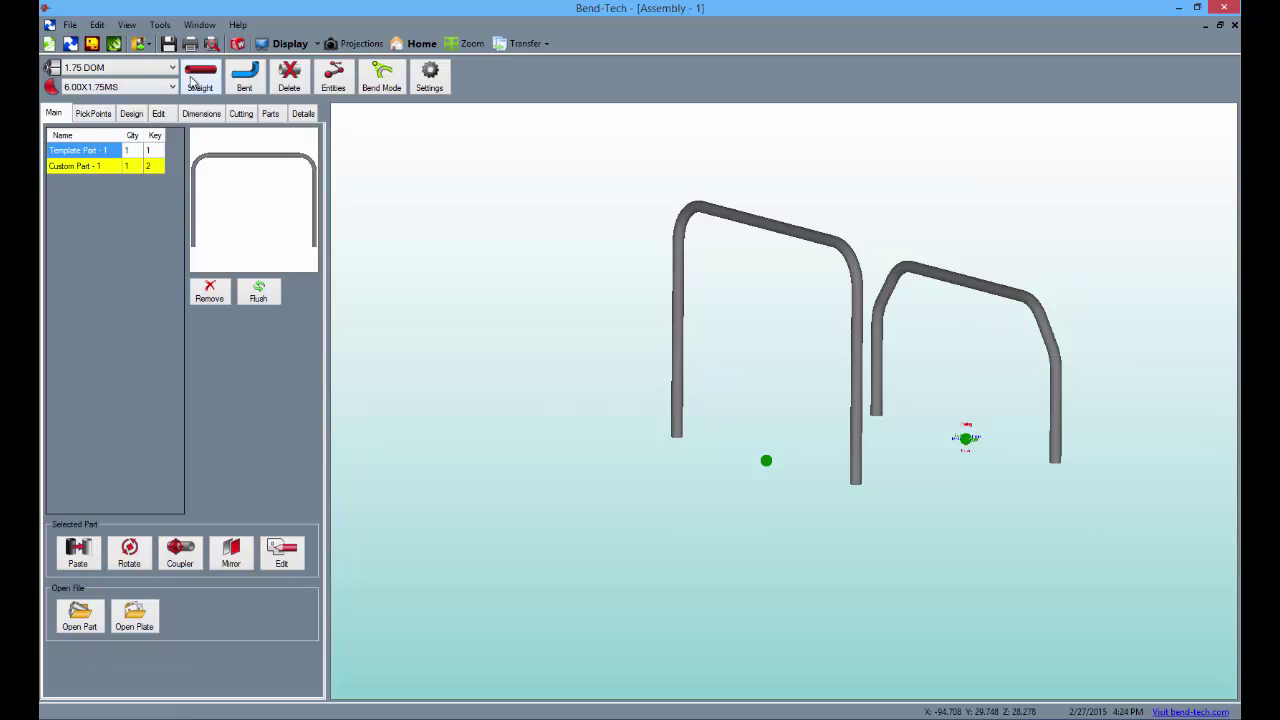
pyautogui.click(198, 82)
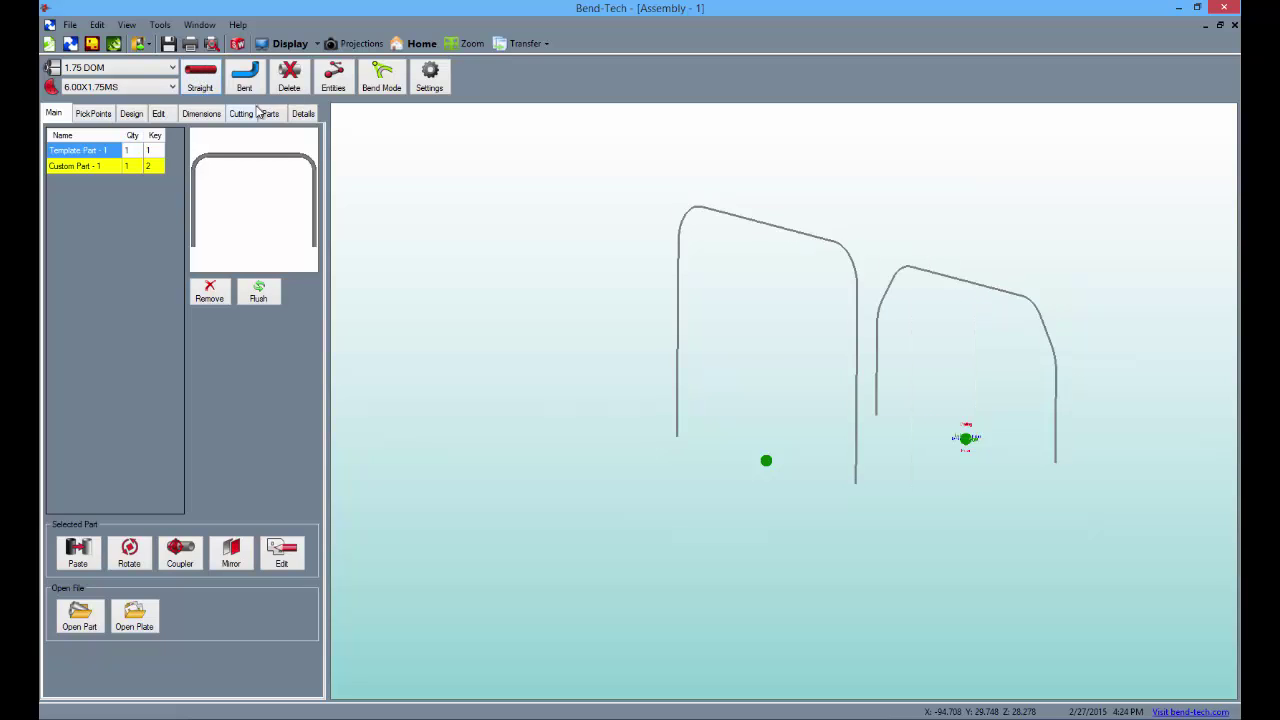
pyautogui.click(684, 342)
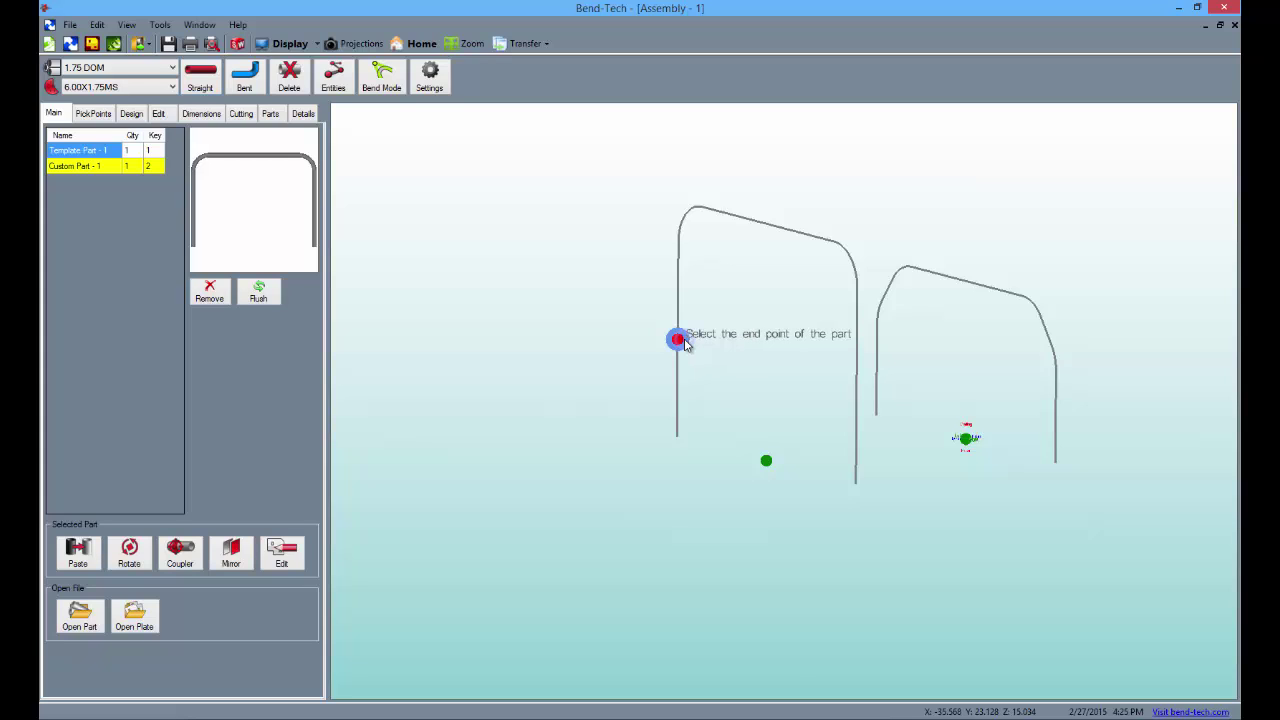
pyautogui.click(877, 325)
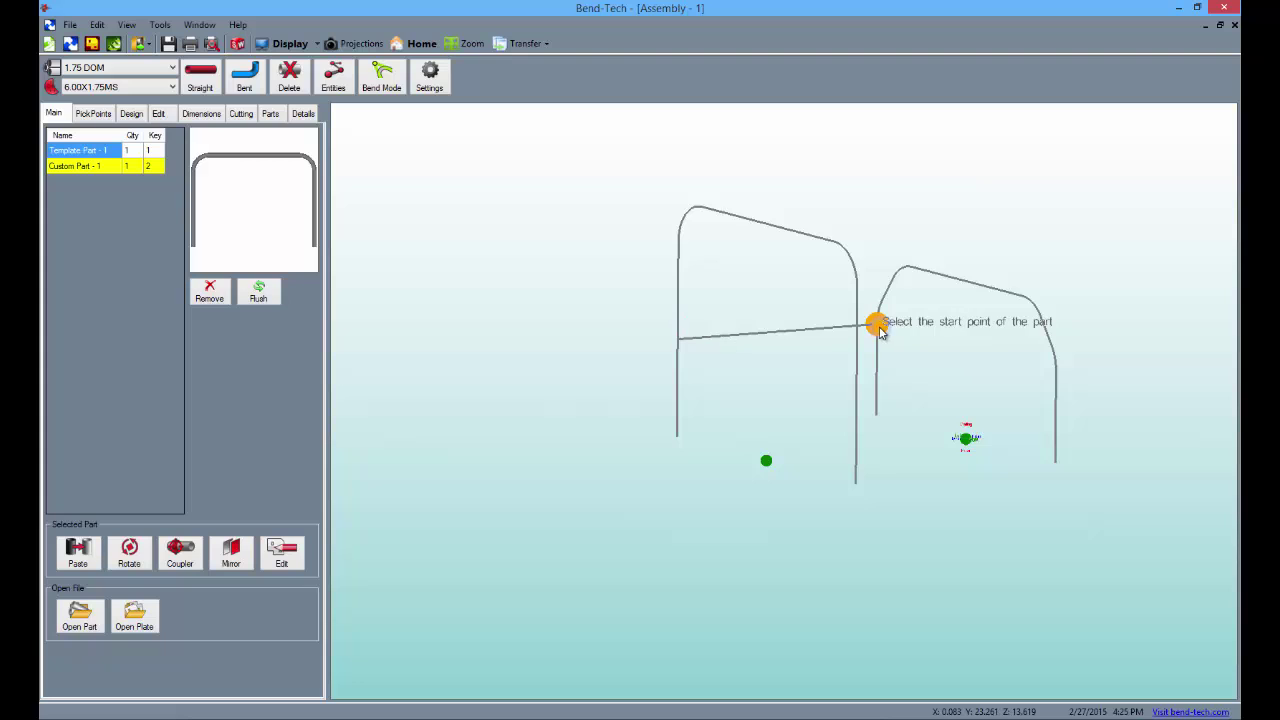
pyautogui.click(704, 211)
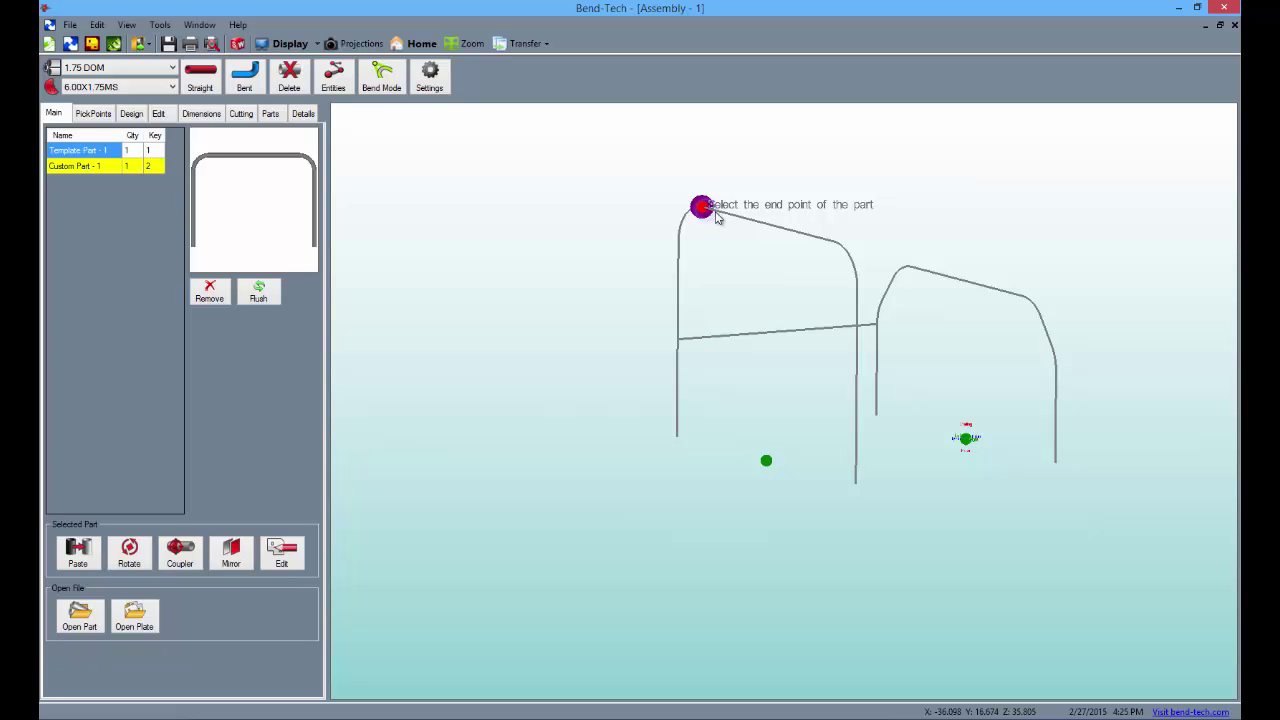
pyautogui.click(912, 267)
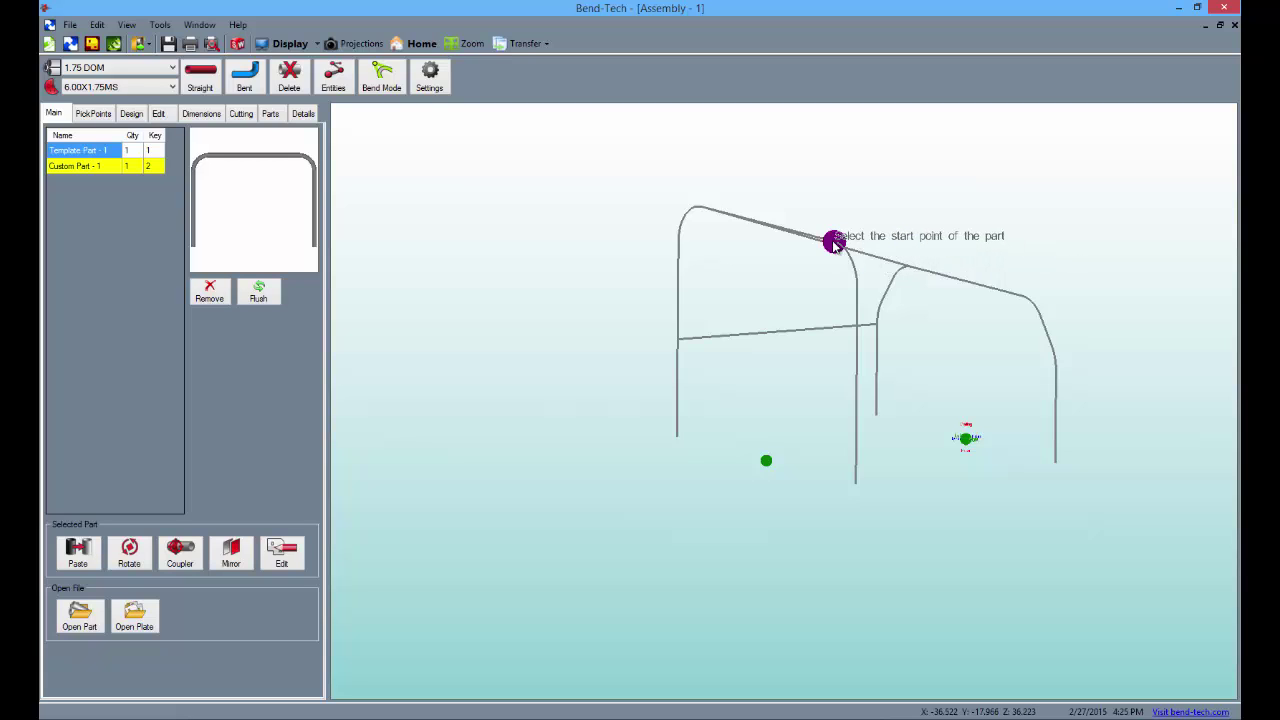
# - Add a third top cross tube and the lower crossbar between the hoop legs
pyautogui.click(834, 242)
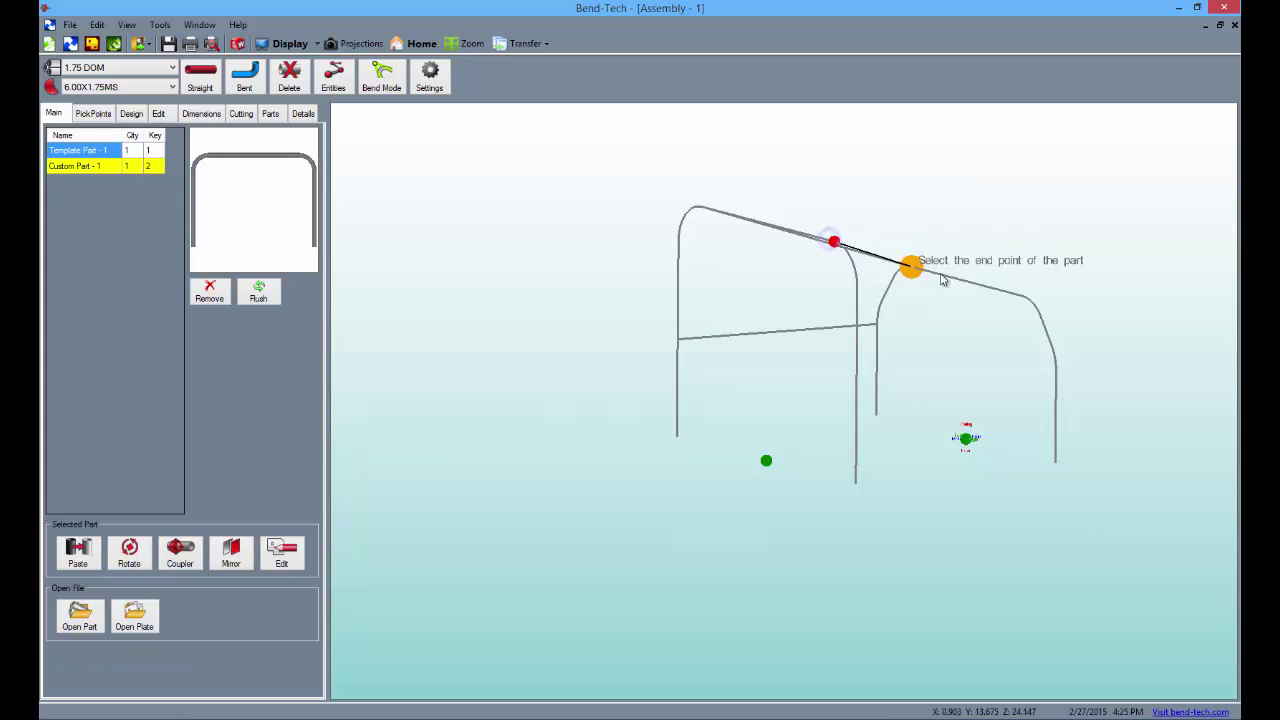
pyautogui.click(1018, 292)
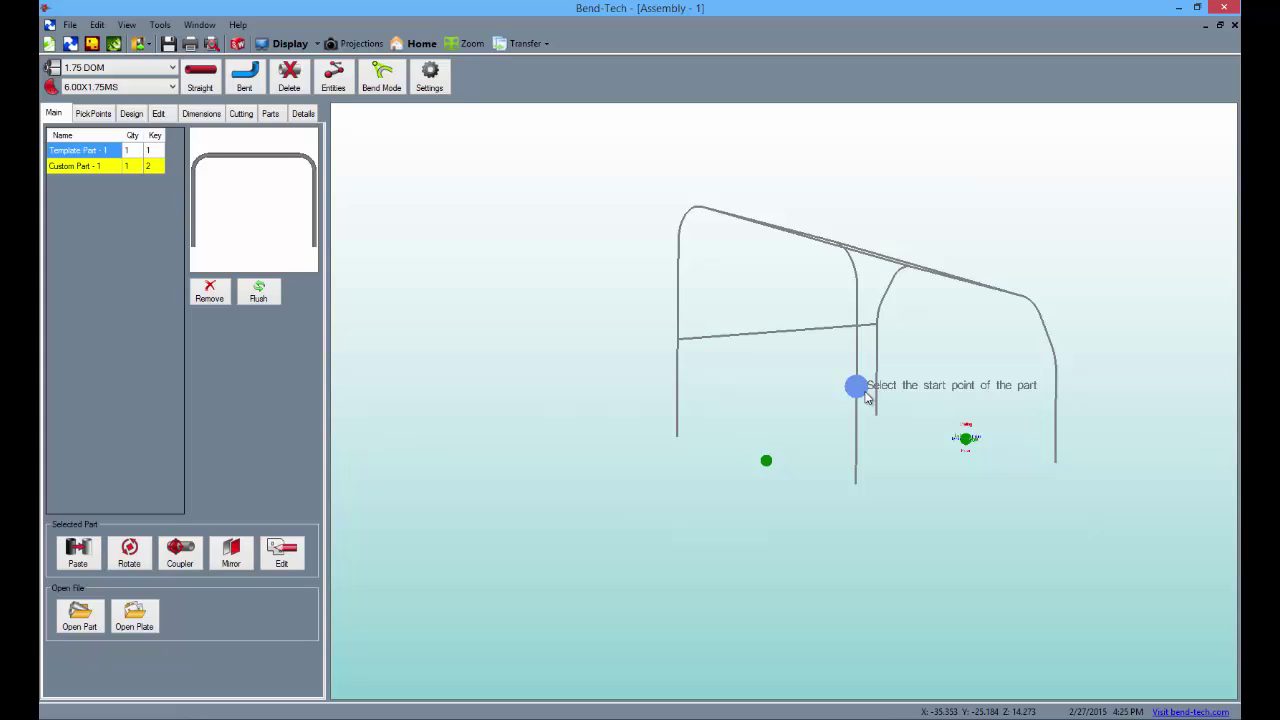
pyautogui.click(860, 391)
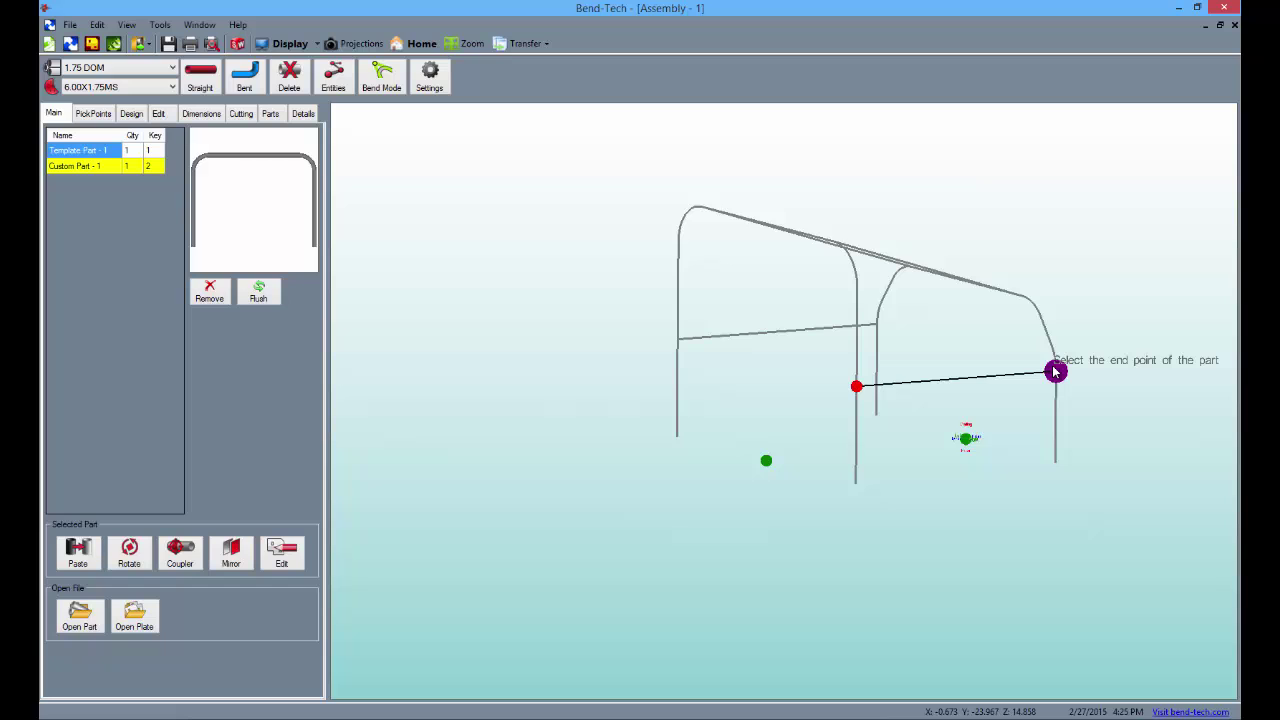
pyautogui.click(1055, 372)
pyautogui.moveTo(986, 394); pyautogui.dragTo(694, 354, button='right')
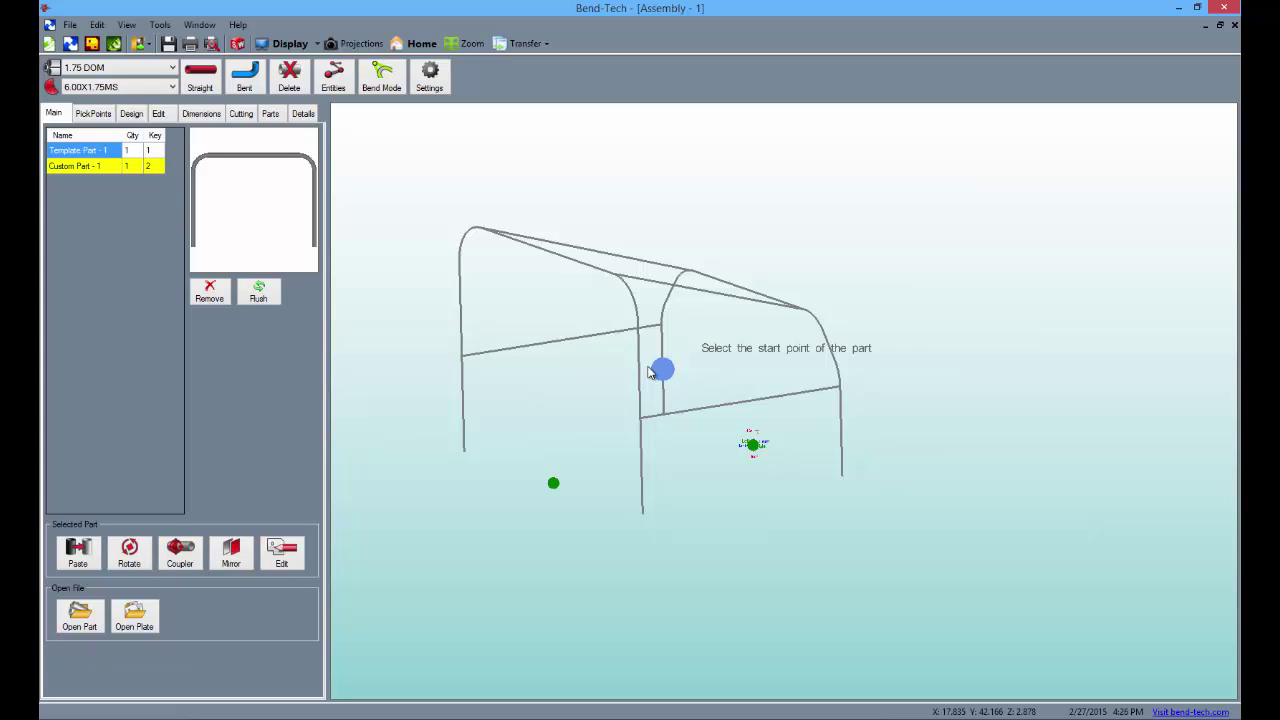
# - Auto-cut the remaining tube ends, giving Straight 1 and Straight 4 Start-end cuts at 1.528
pyautogui.click(240, 118)
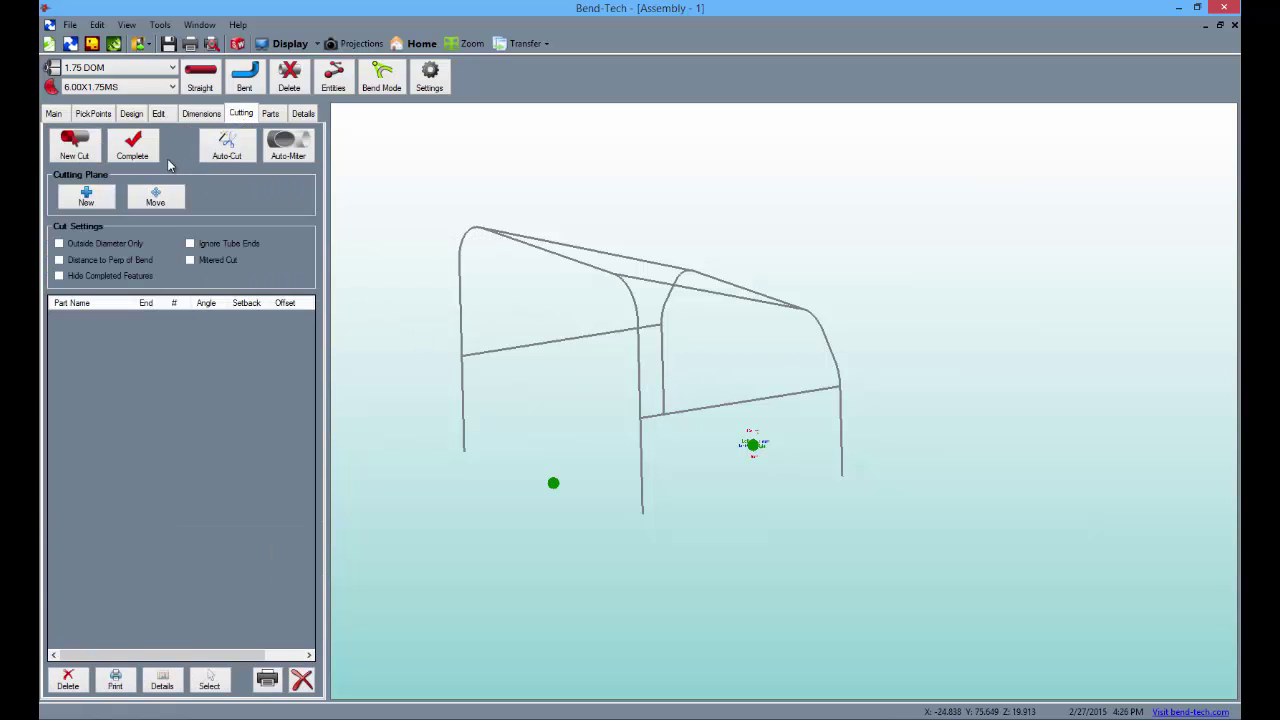
pyautogui.click(229, 161)
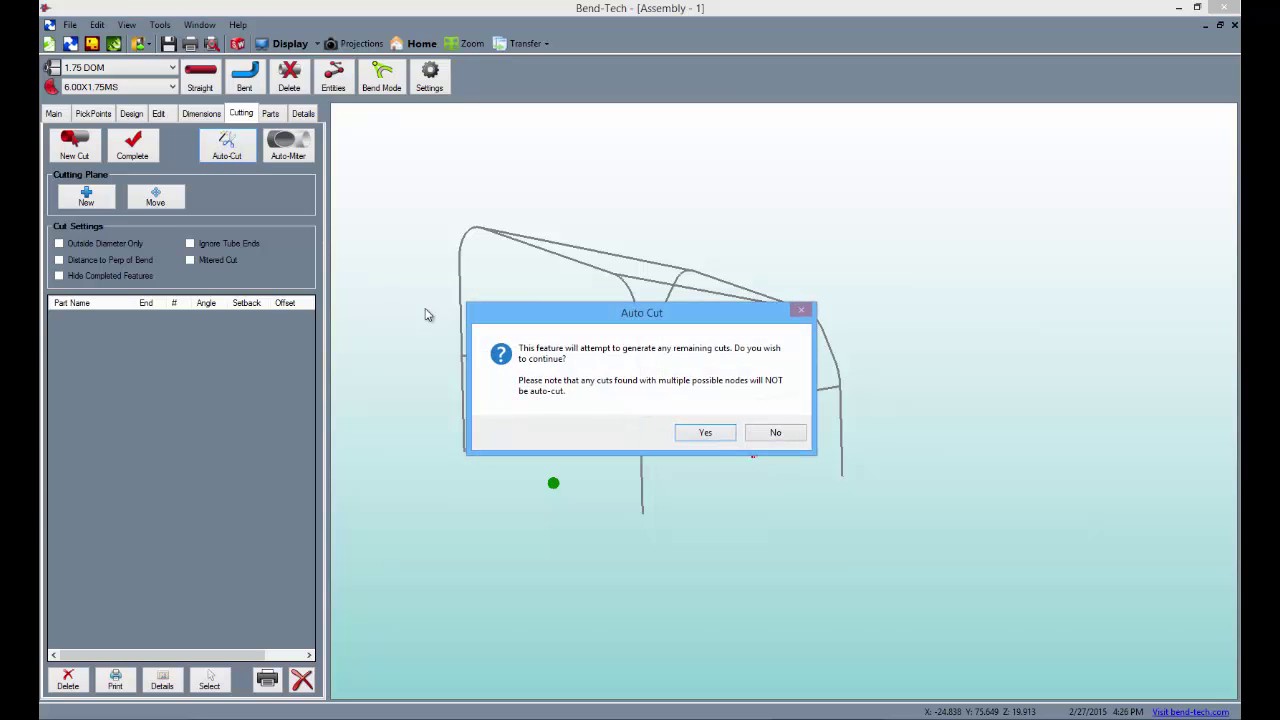
pyautogui.click(705, 433)
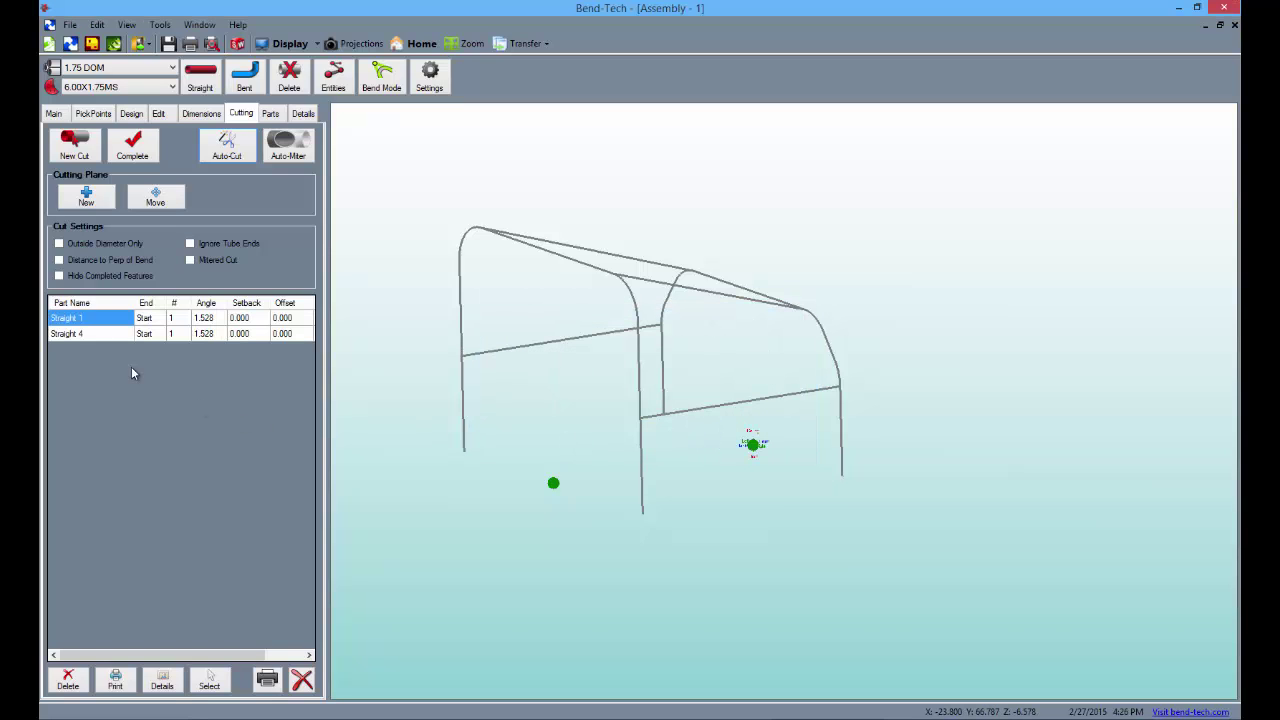
pyautogui.click(113, 335)
pyautogui.click(110, 320)
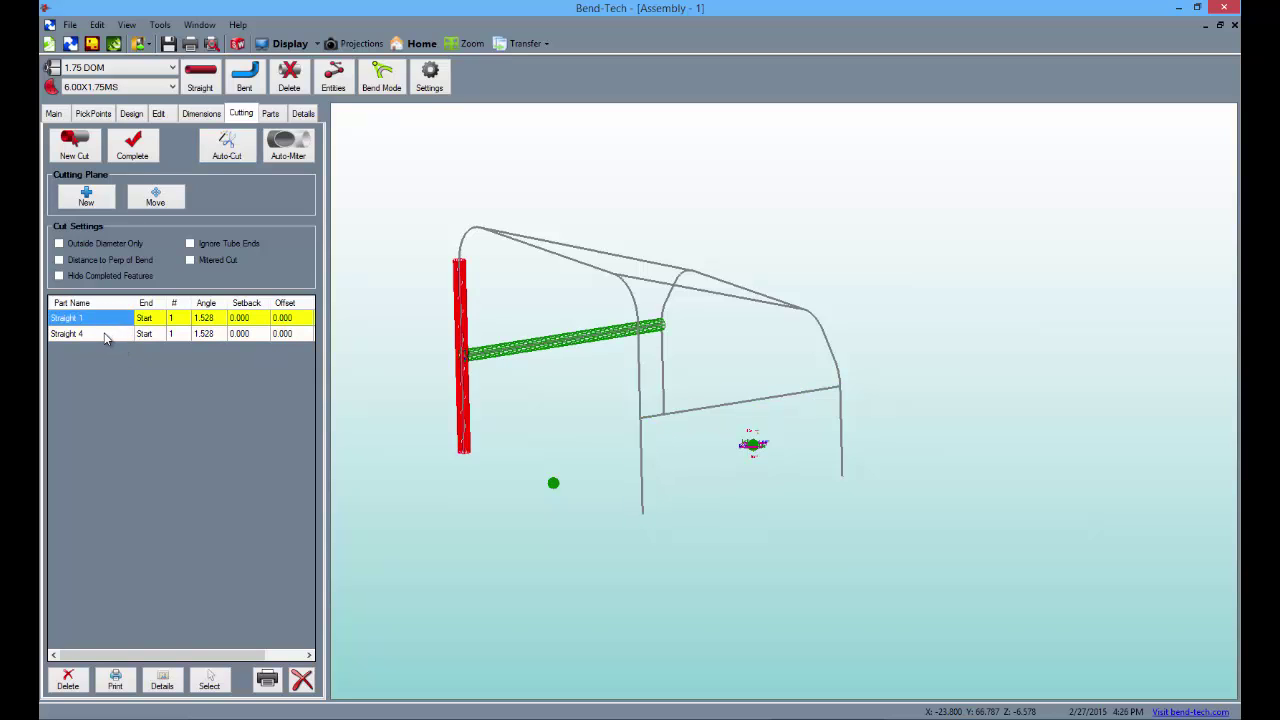
pyautogui.click(105, 337)
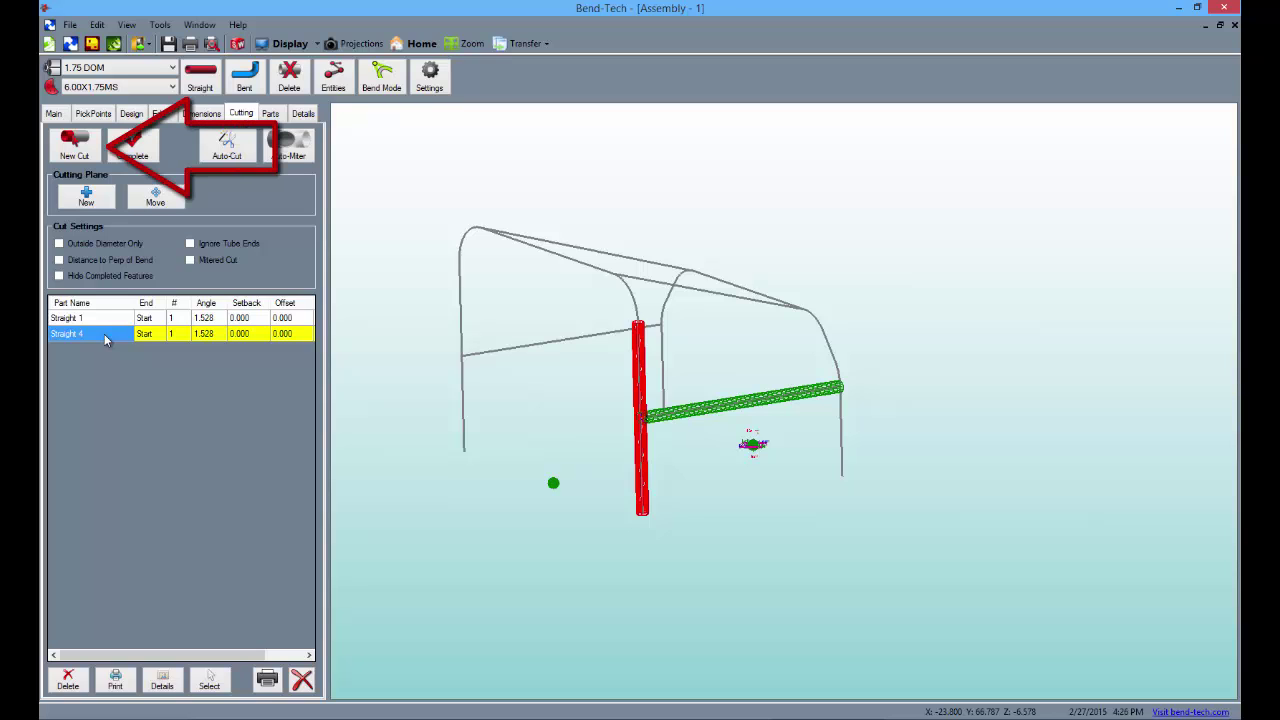
# - Create Straight 4's fish-mouth end cut against the hoop leg: angle 1.295, setback 1.290, offset 0.011
pyautogui.click(79, 150)
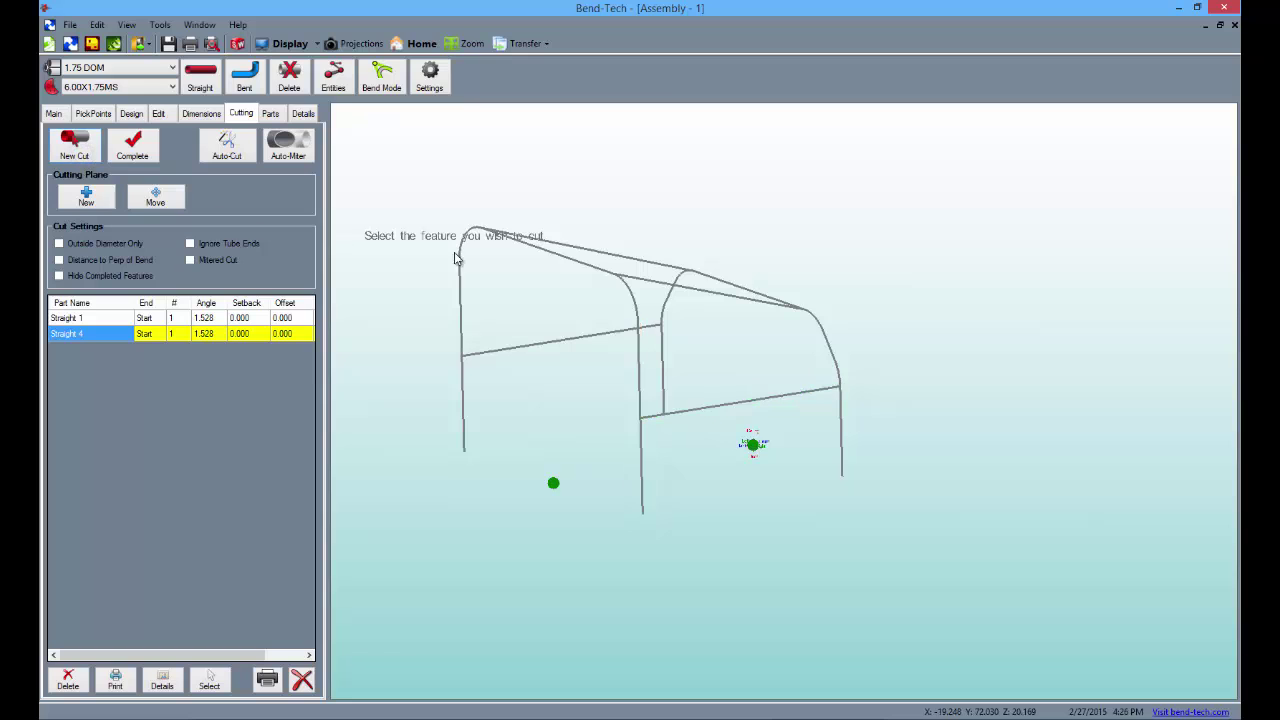
pyautogui.click(826, 395)
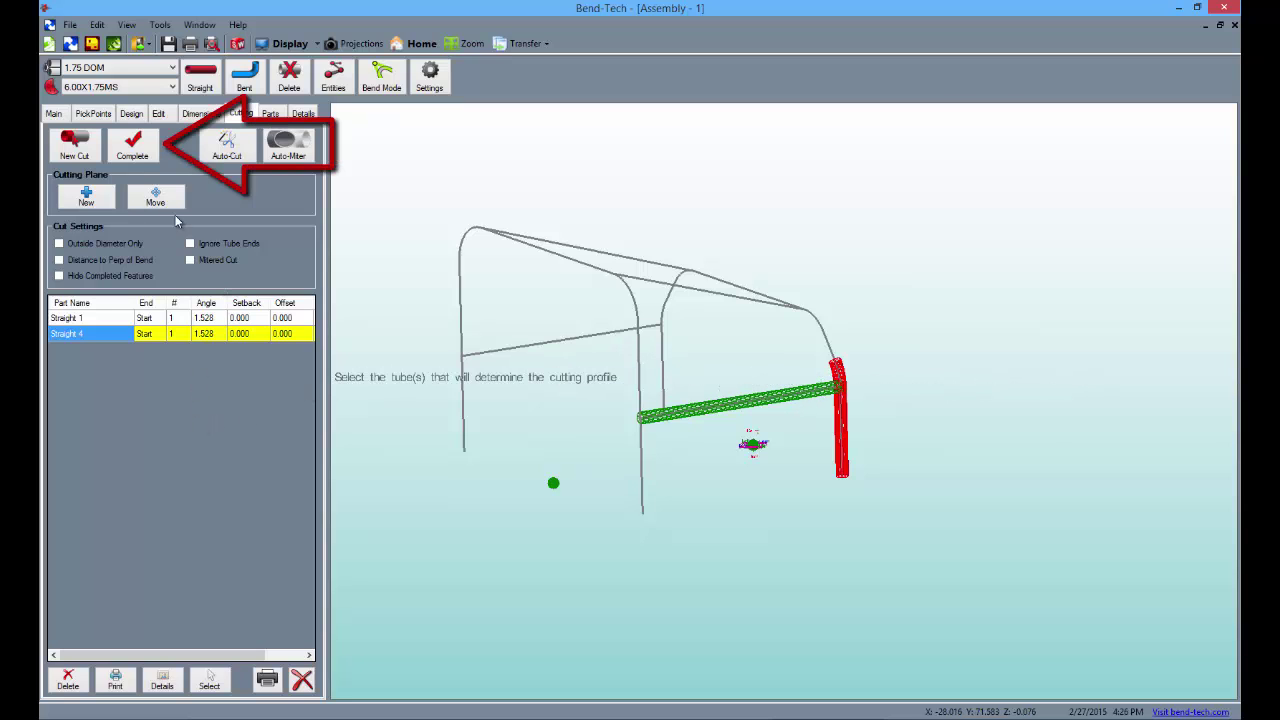
pyautogui.click(135, 157)
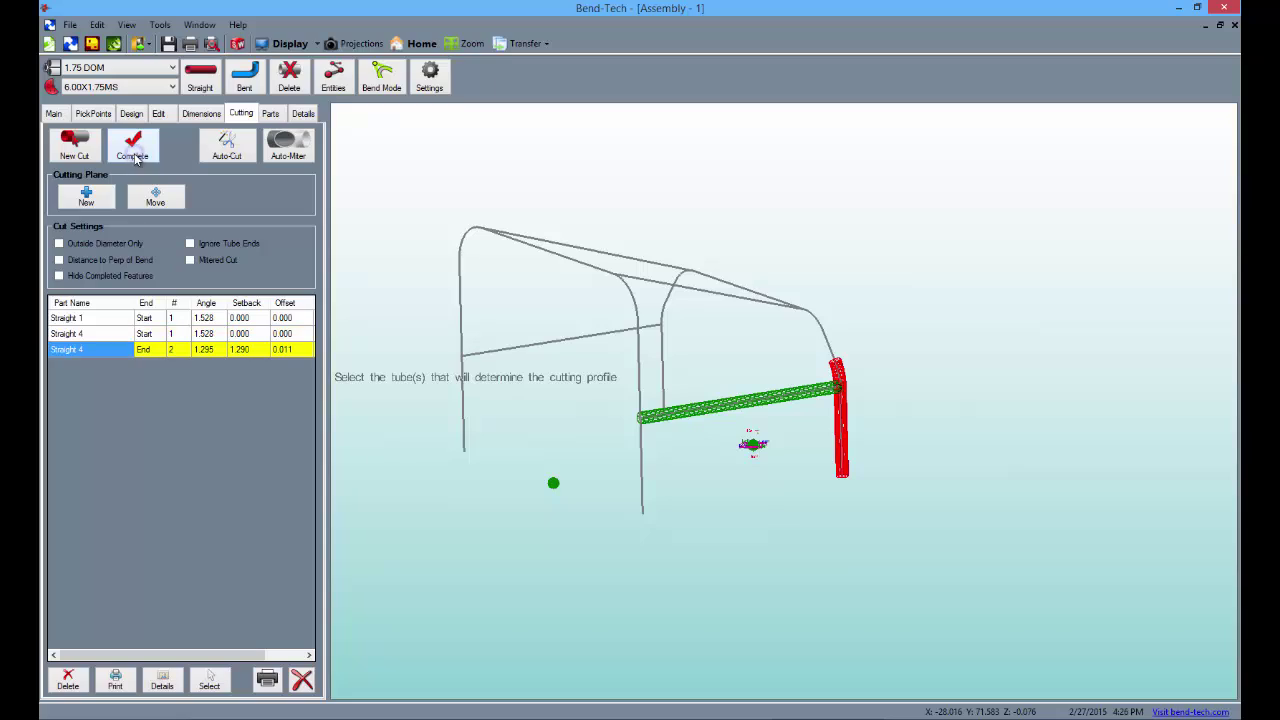
pyautogui.scroll(8, 837, 405)
pyautogui.moveTo(880, 363); pyautogui.dragTo(771, 380, button='right')
pyautogui.moveTo(810, 268); pyautogui.dragTo(820, 210, button='right')
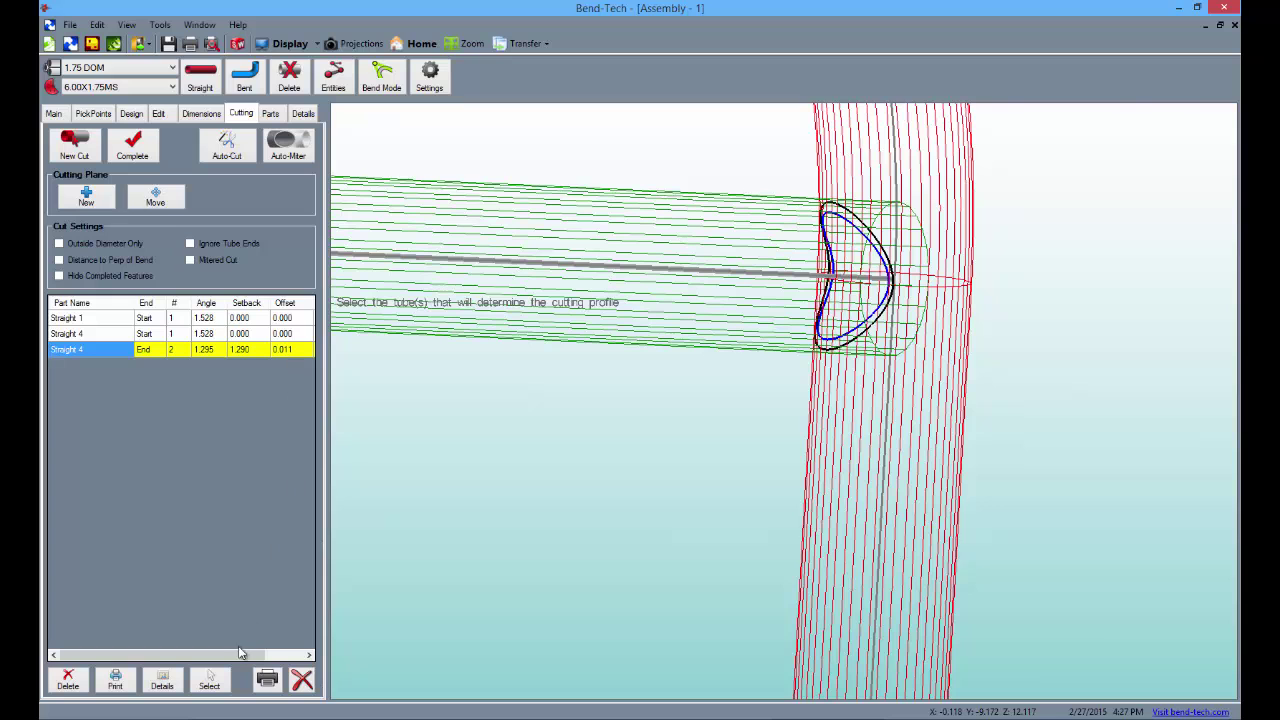
# - Review the Cutting Detail template for Straight 4's end cut, then reset to the Home view
pyautogui.click(161, 684)
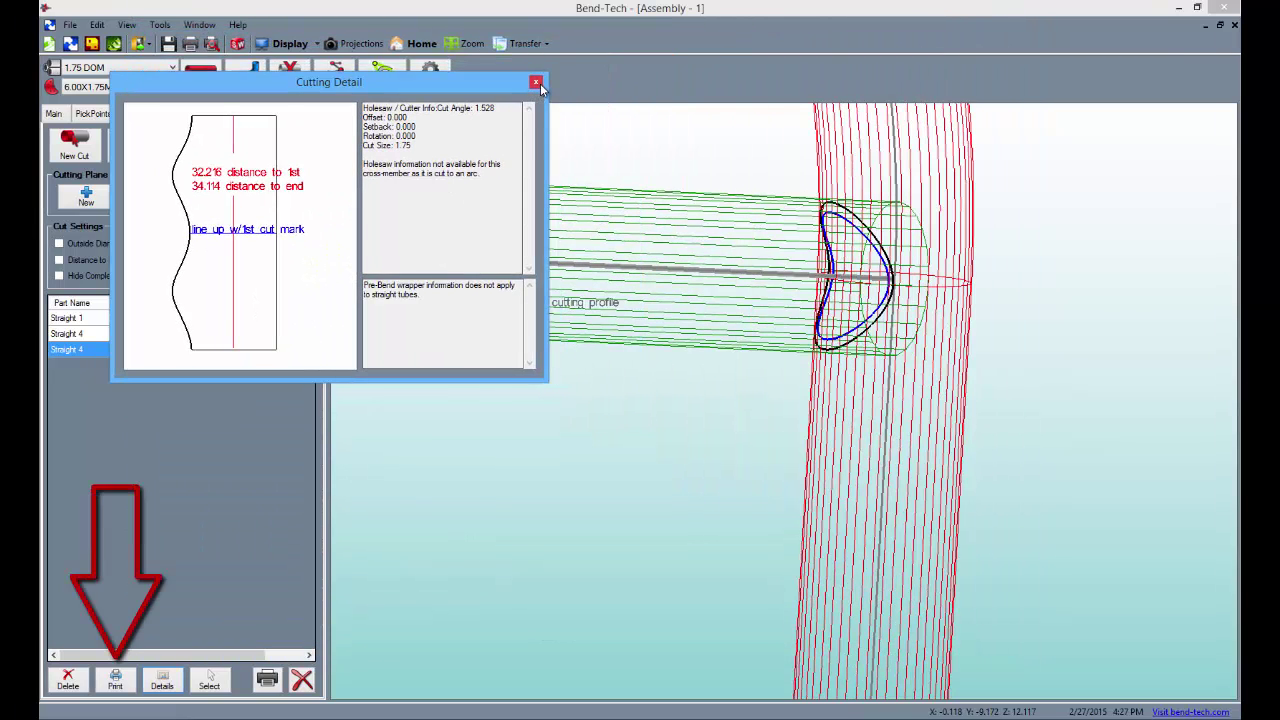
pyautogui.click(536, 82)
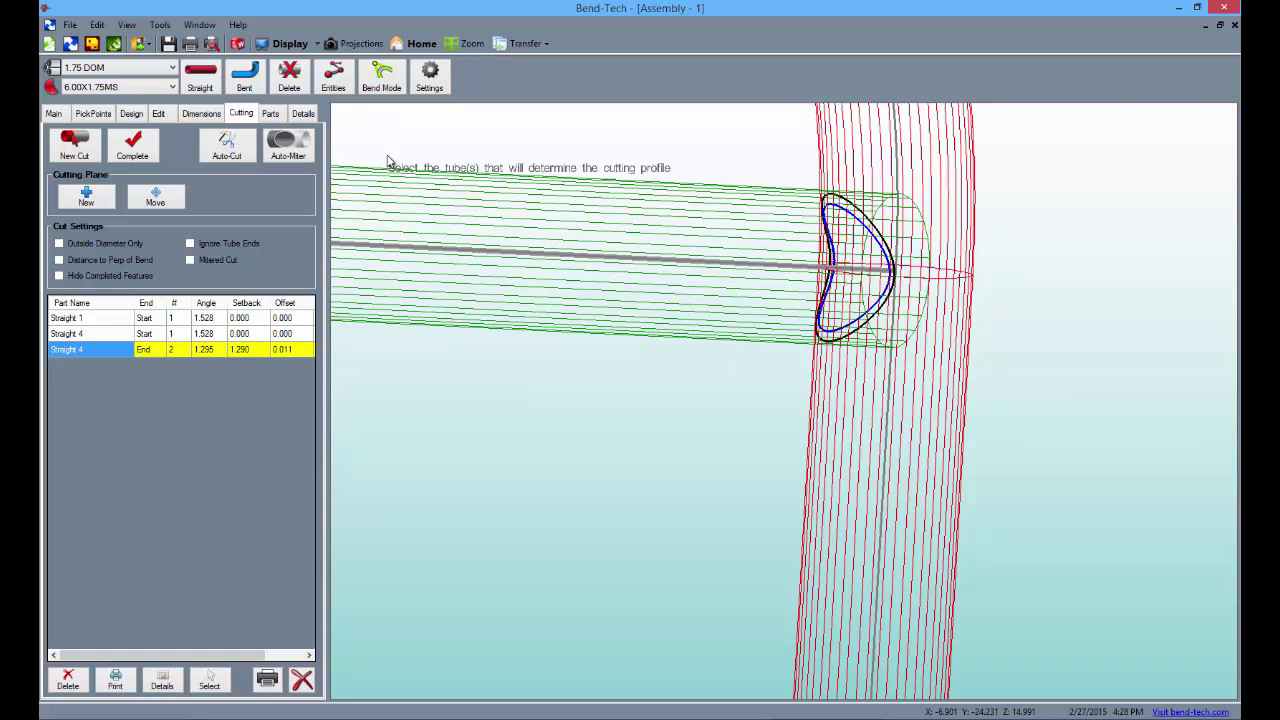
pyautogui.click(418, 45)
pyautogui.click(418, 45)
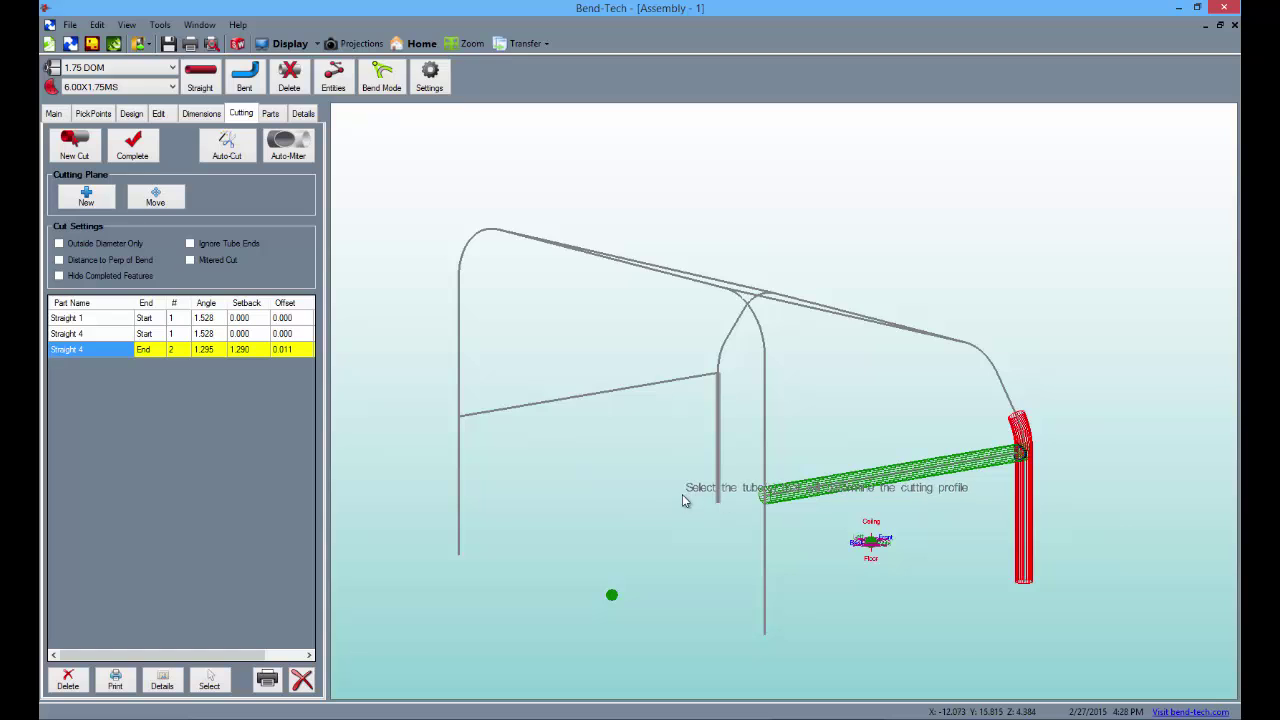
# - Minimize Assembly - 1 and bring the Custom Part - 1 window up full size
pyautogui.click(1205, 26)
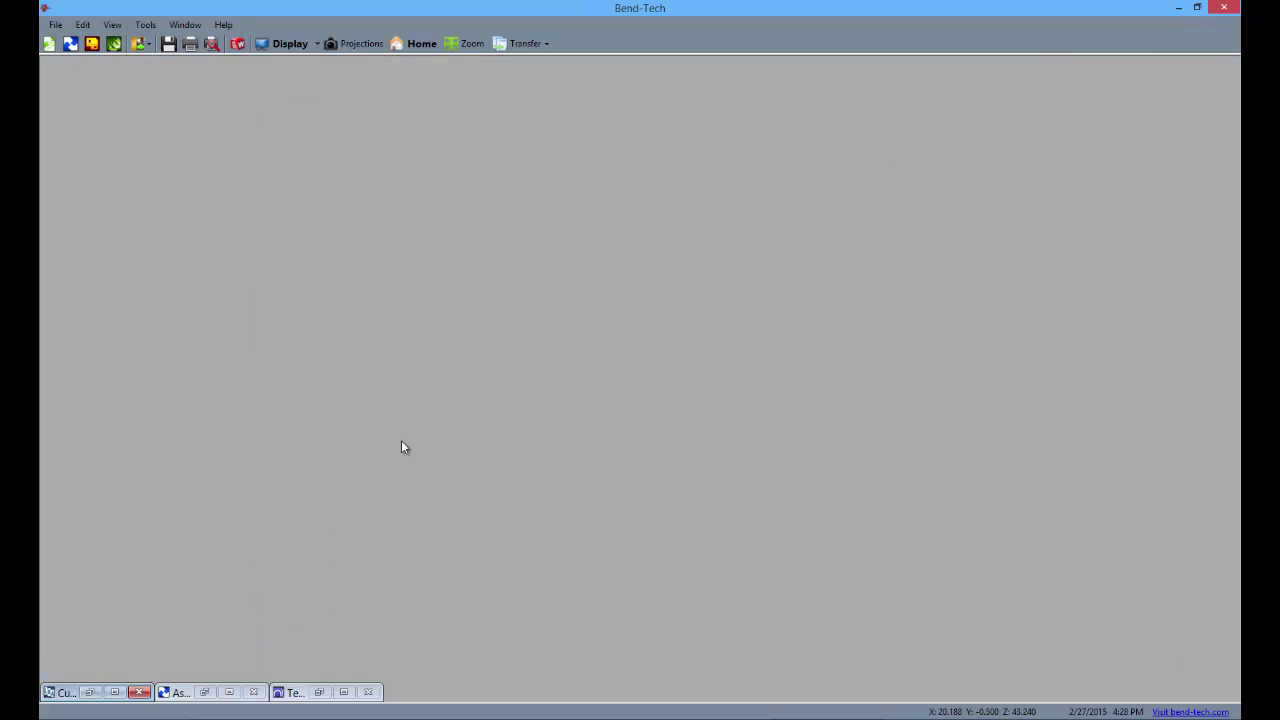
pyautogui.click(115, 693)
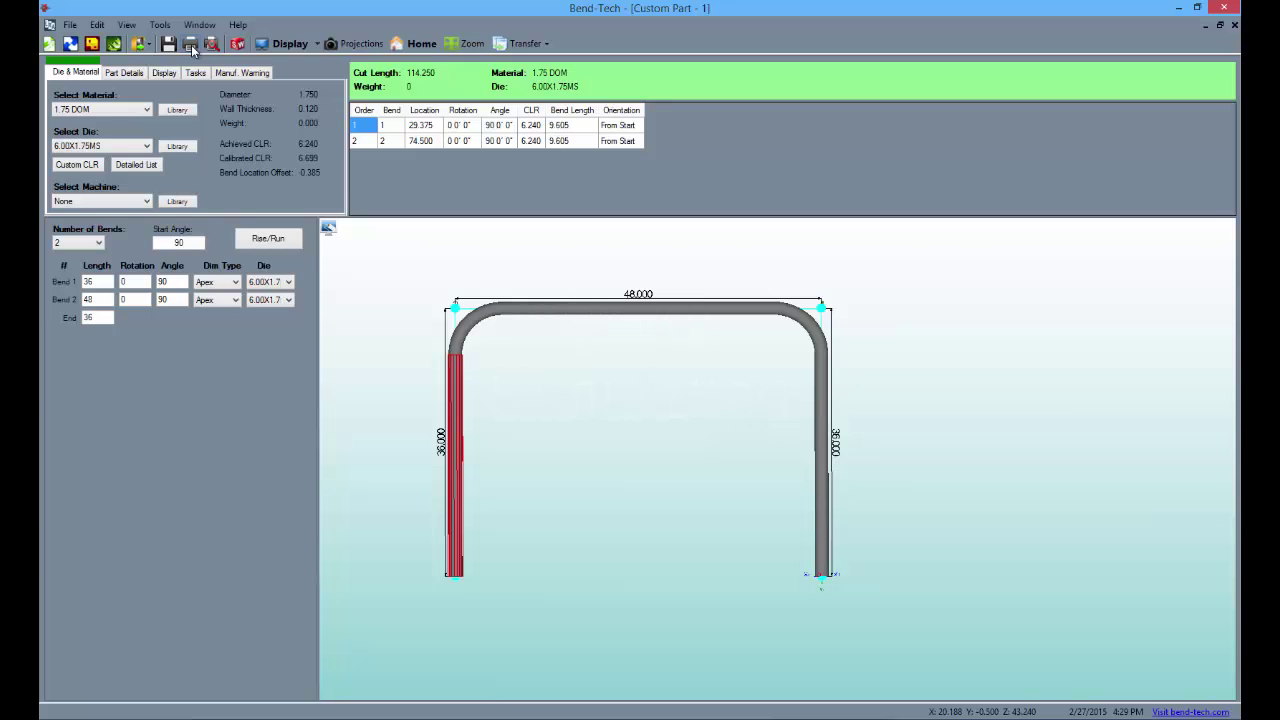
# - Play the hoop's bend-order simulation, then replay it reversed: bend 2 then bend 1 From End
pyautogui.click(123, 74)
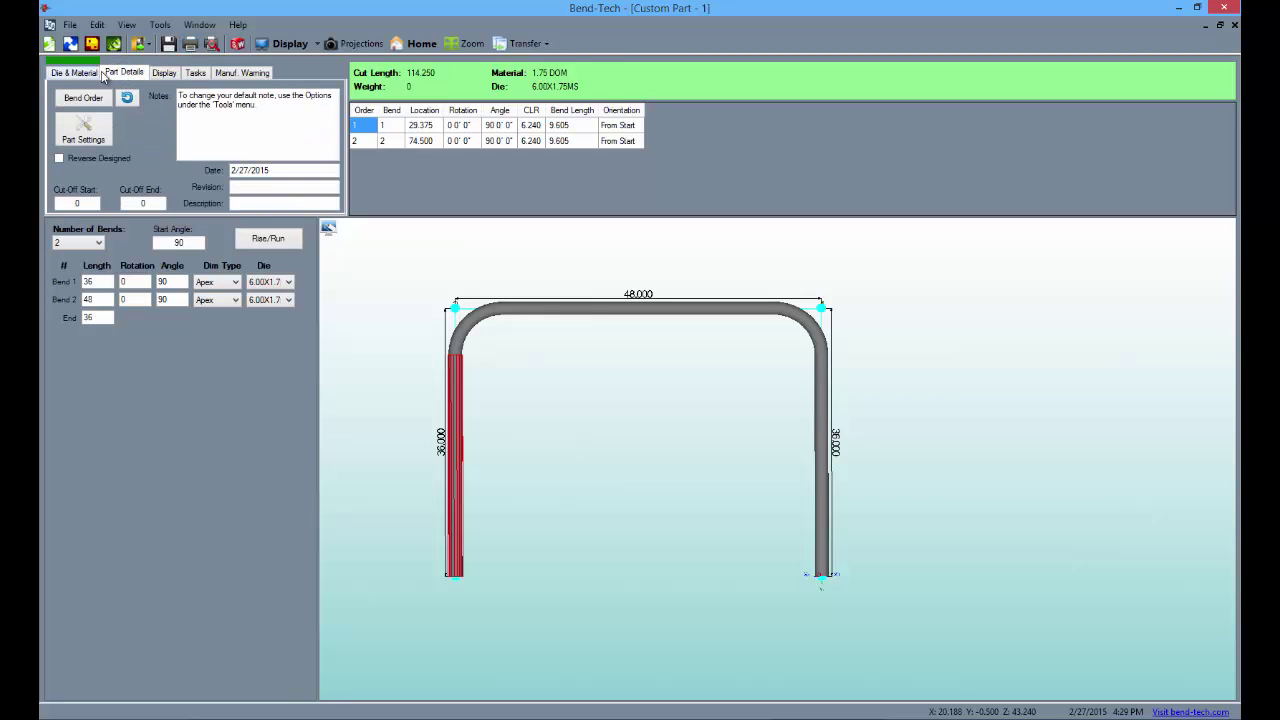
pyautogui.click(84, 98)
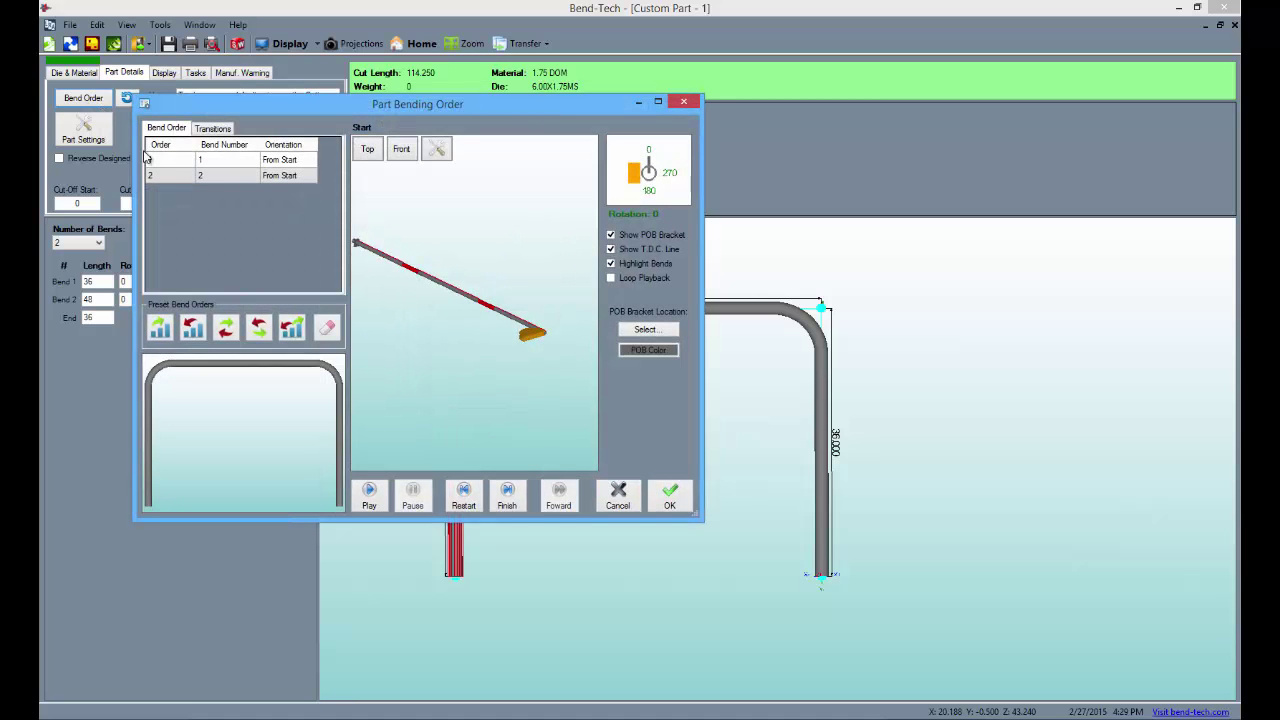
pyautogui.click(368, 500)
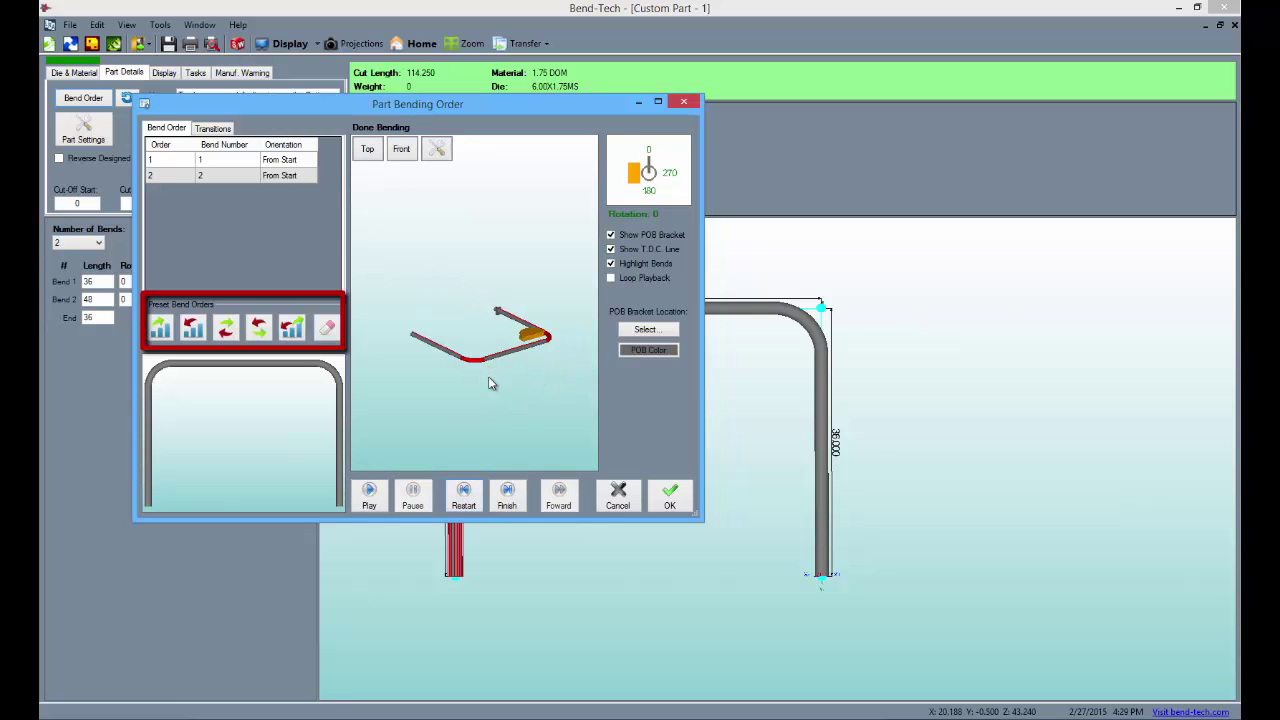
pyautogui.moveTo(488, 376); pyautogui.dragTo(451, 380)
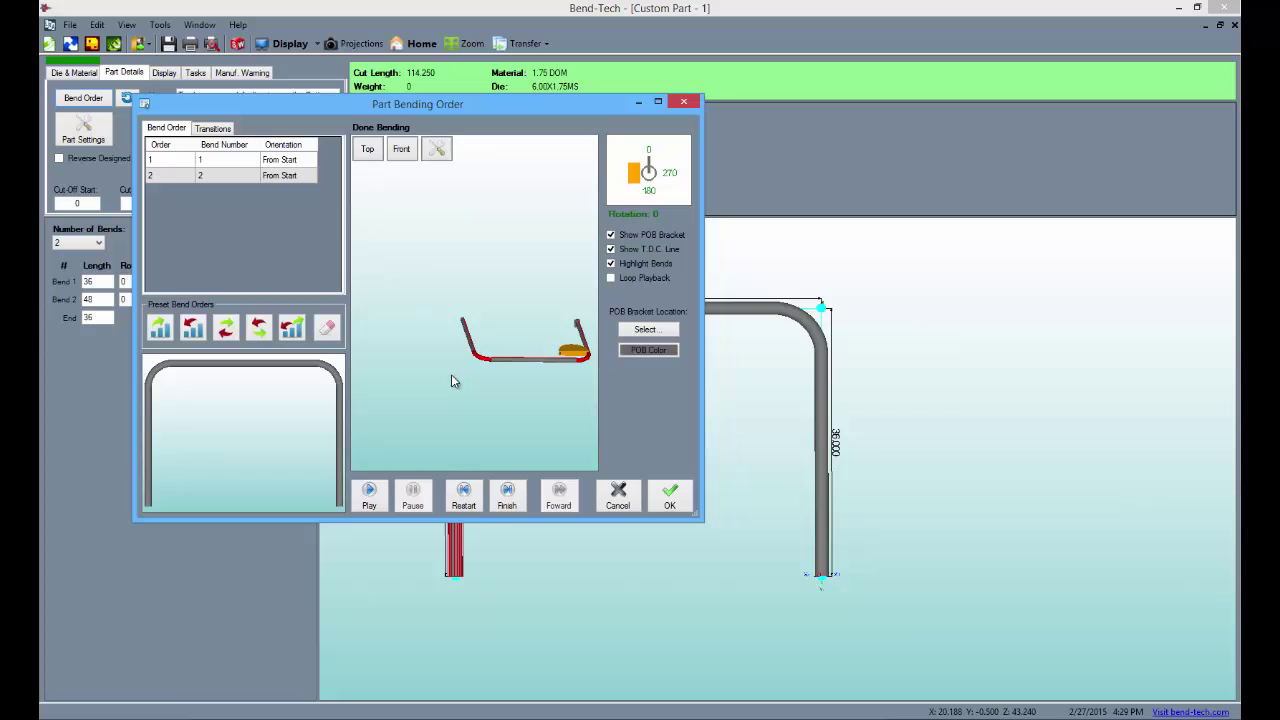
pyautogui.click(181, 338)
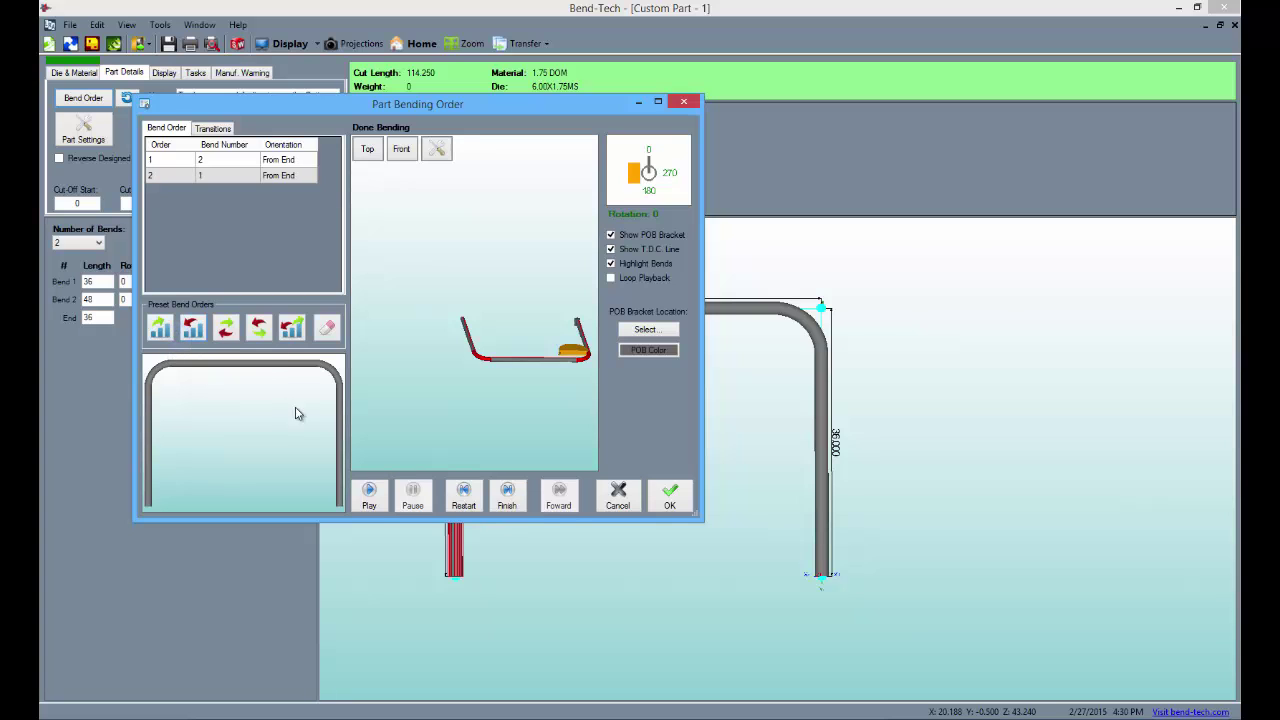
pyautogui.click(380, 509)
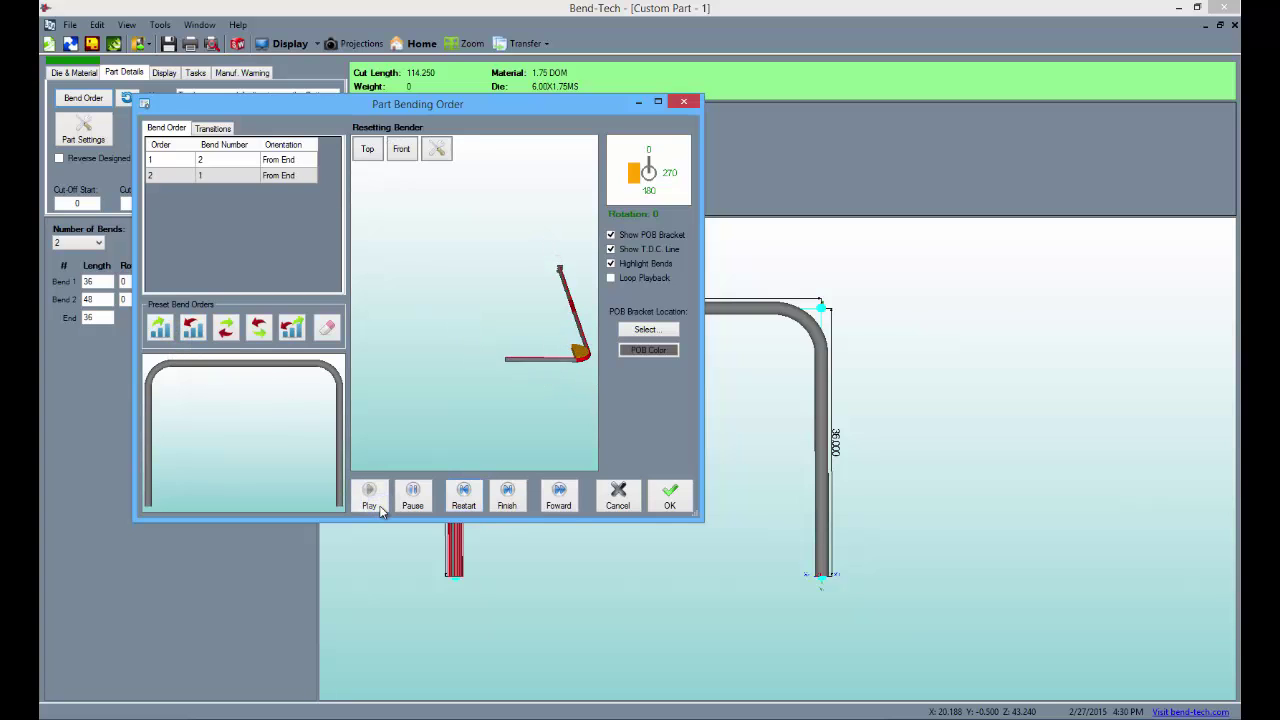